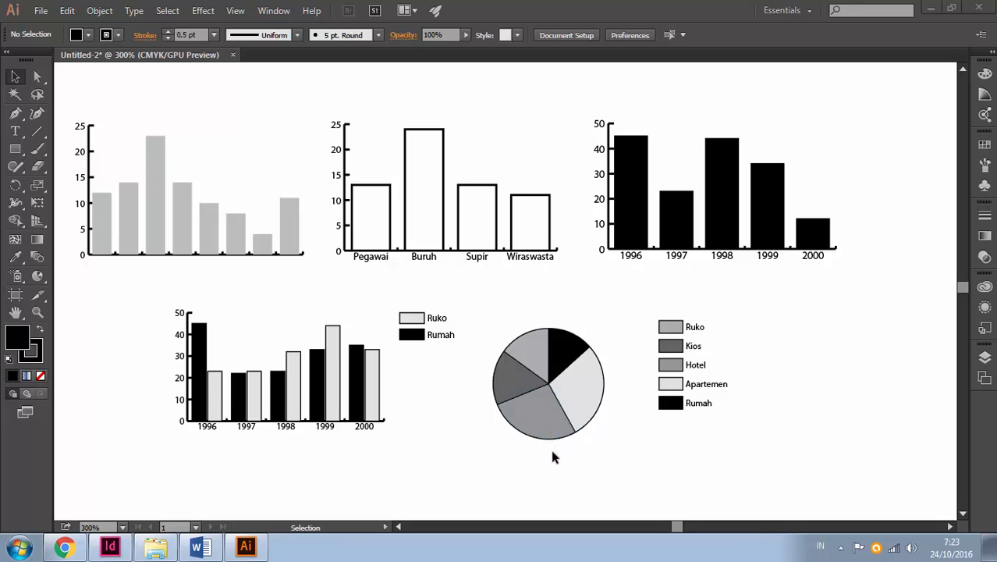
# Create a new document with the Print profile and Letter size
pyautogui.click(703, 17)
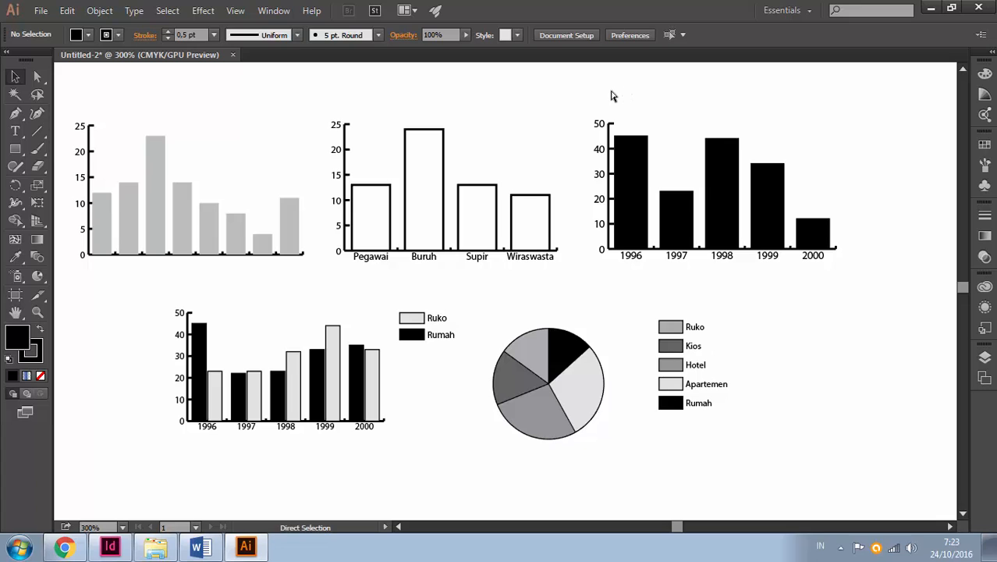
pyautogui.hotkey('ctrl', 'n')
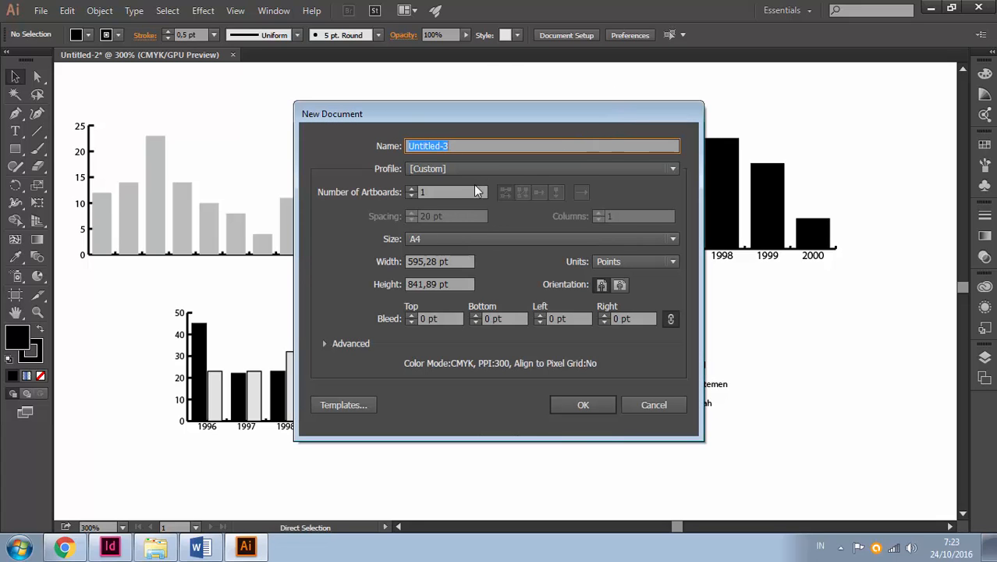
pyautogui.click(471, 171)
pyautogui.click(463, 205)
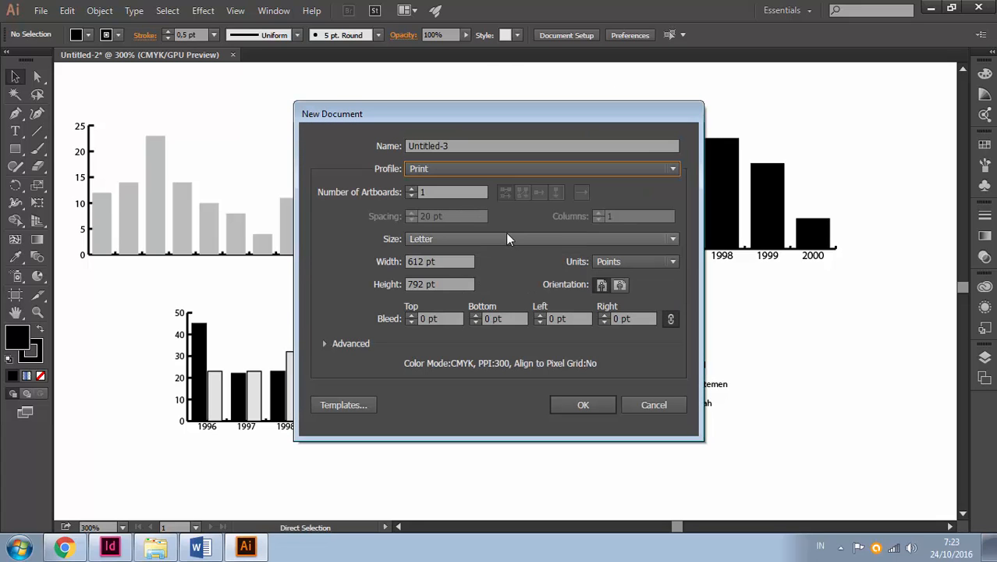
pyautogui.click(507, 239)
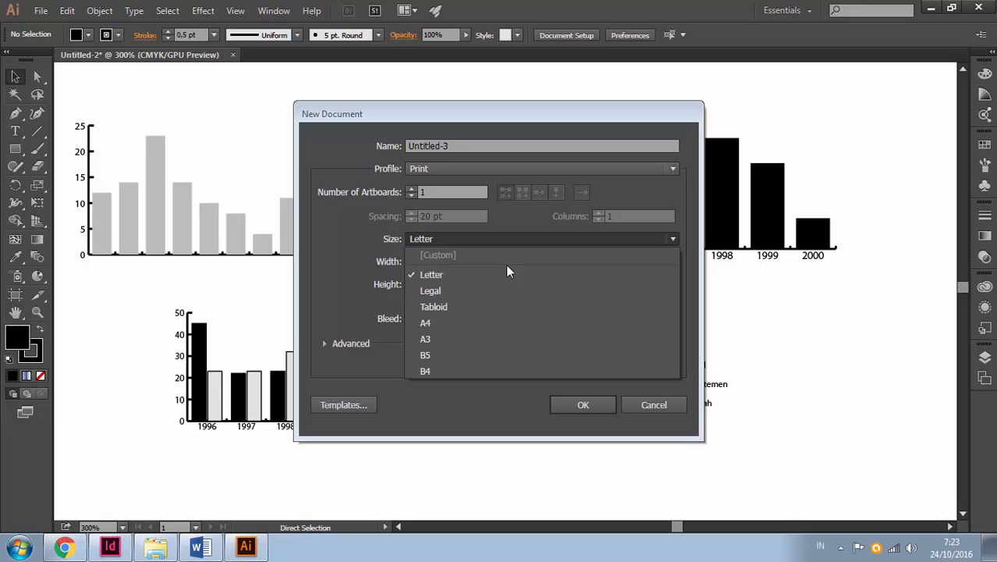
pyautogui.click(455, 414)
pyautogui.press('Return')
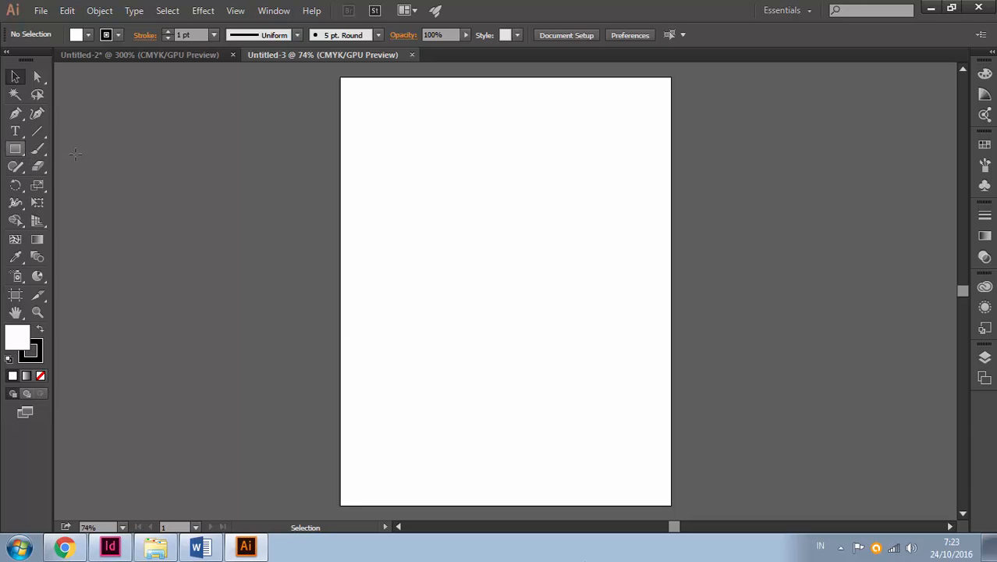
pyautogui.press('m')
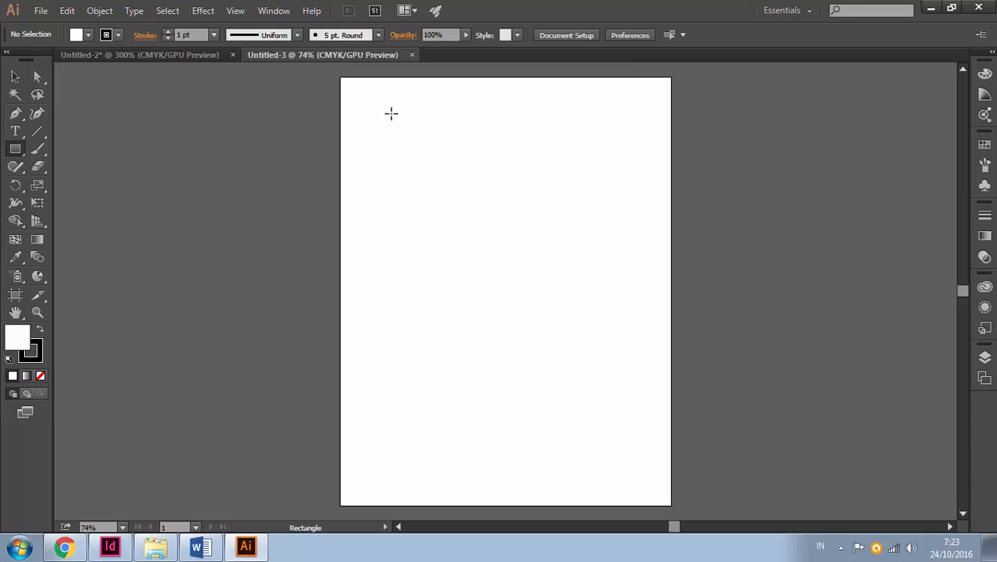
pyautogui.moveTo(386, 101); pyautogui.dragTo(504, 203)
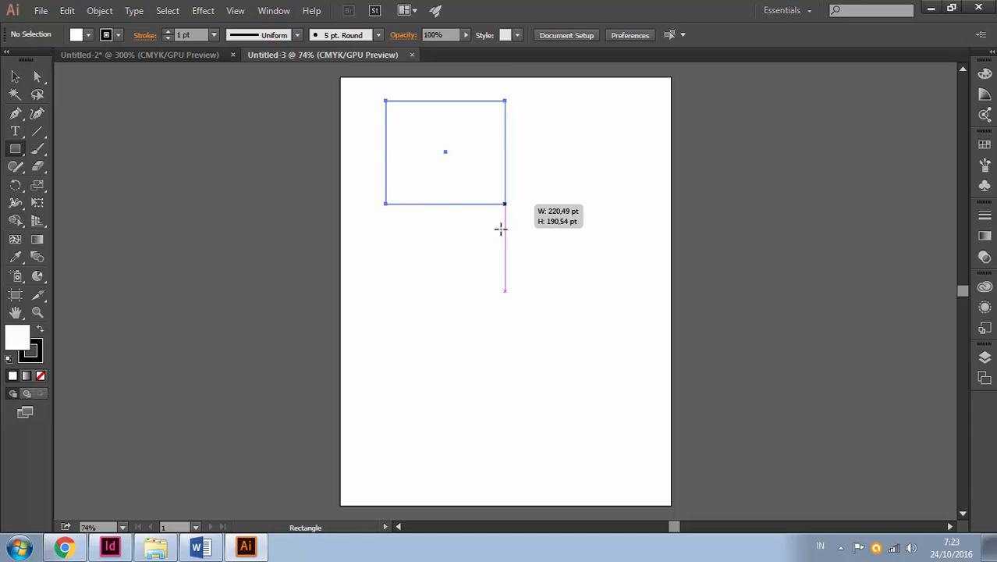
pyautogui.press('Delete')
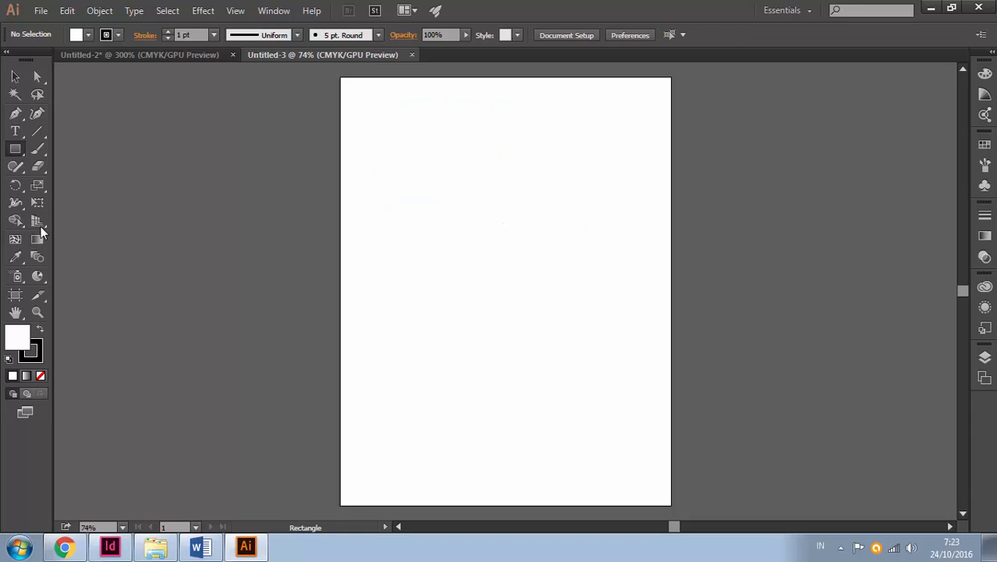
# Draw a column graph in the upper part of the page and move its data window clear of it
pyautogui.moveTo(40, 279); pyautogui.dragTo(128, 276)
pyautogui.moveTo(42, 282); pyautogui.dragTo(100, 278)
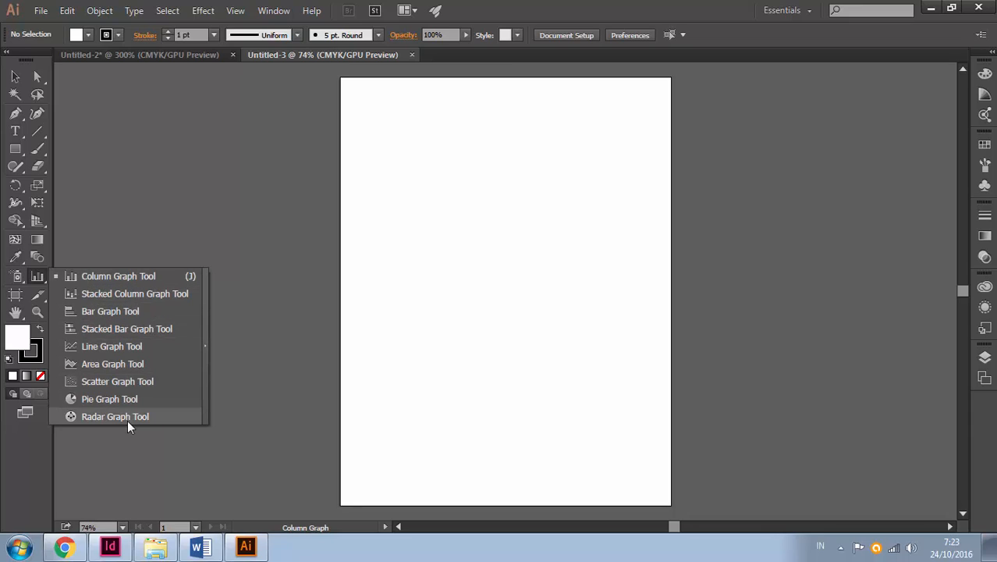
pyautogui.click(164, 276)
pyautogui.moveTo(382, 101); pyautogui.dragTo(513, 175)
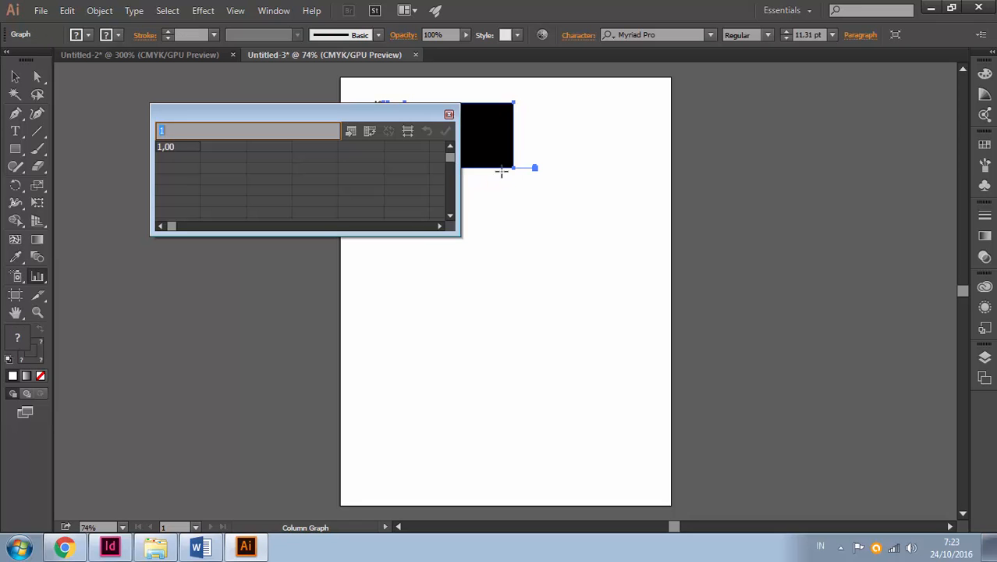
pyautogui.moveTo(401, 110); pyautogui.dragTo(656, 172)
pyautogui.moveTo(481, 175); pyautogui.dragTo(586, 168)
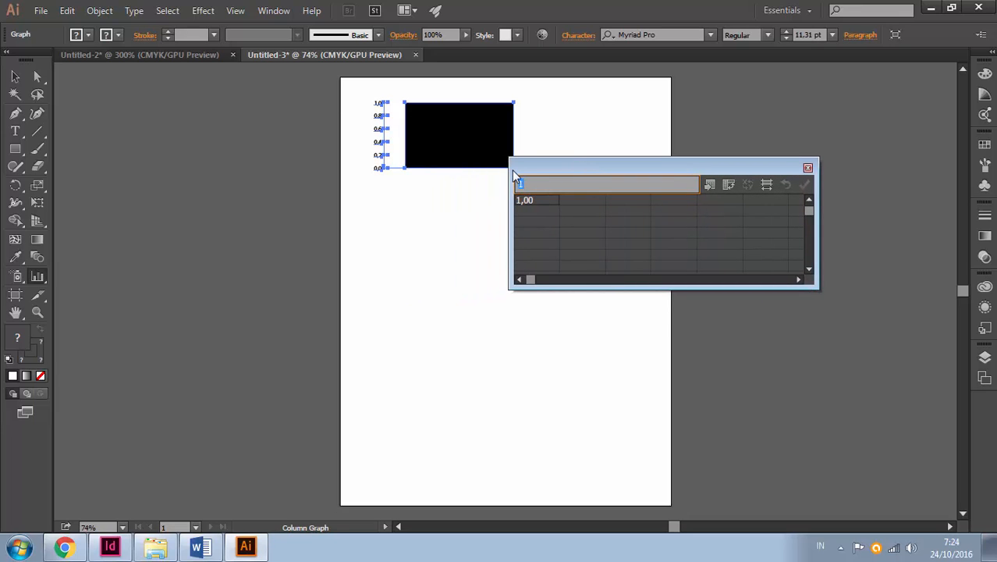
# Enter 12, 23, 15, 23 and 22 down the first column of the graph data, apply them and close the data window
pyautogui.write('12')
pyautogui.press('Return')
pyautogui.write('23')
pyautogui.press('Return')
pyautogui.write('15')
pyautogui.press('Return')
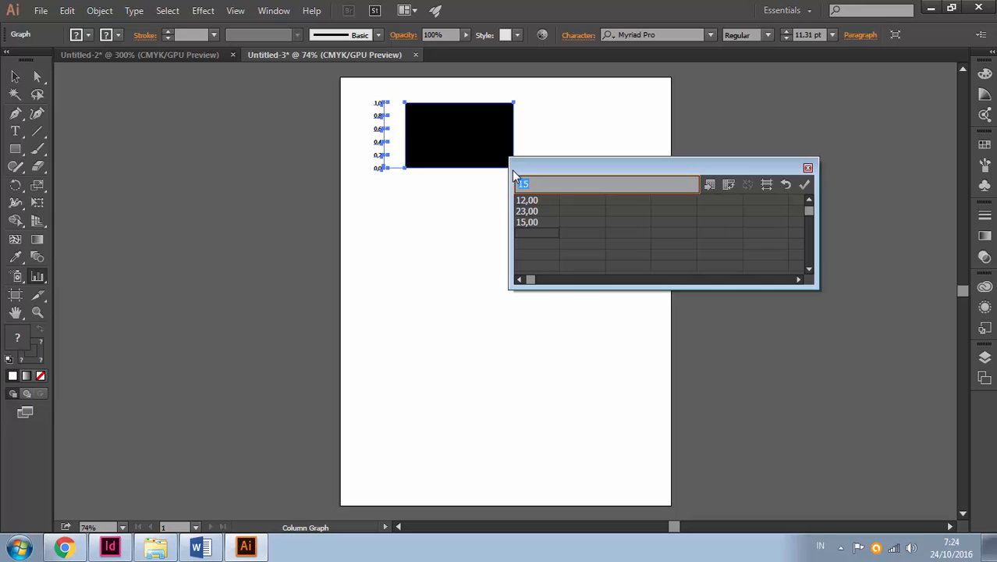
pyautogui.write('23')
pyautogui.press('Return')
pyautogui.write('22')
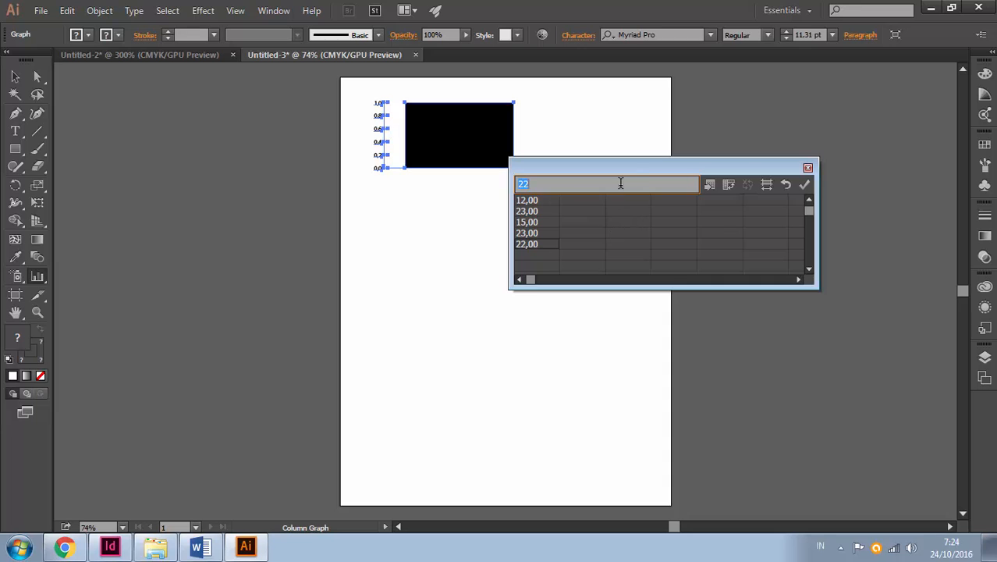
pyautogui.click(805, 185)
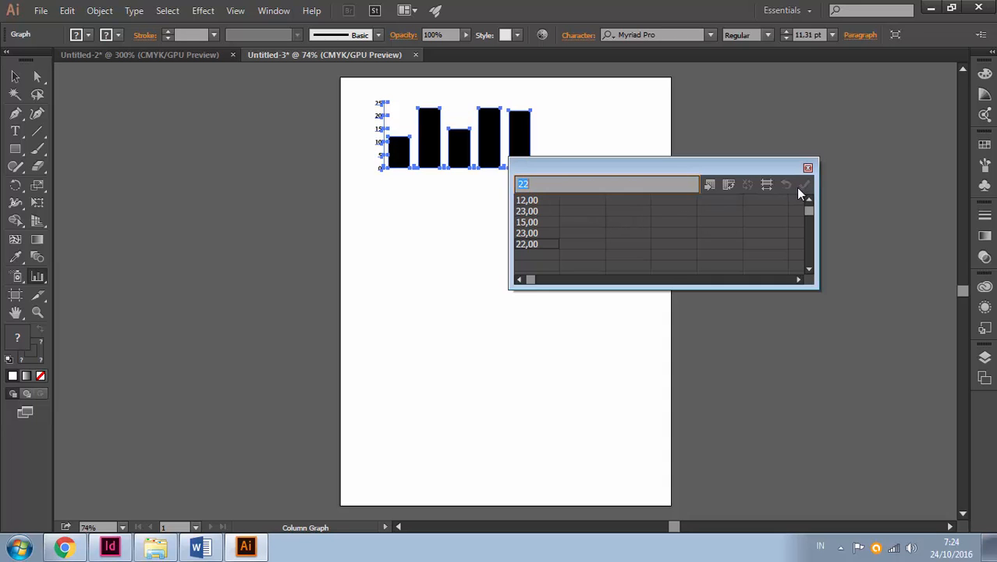
pyautogui.moveTo(672, 169); pyautogui.dragTo(741, 170)
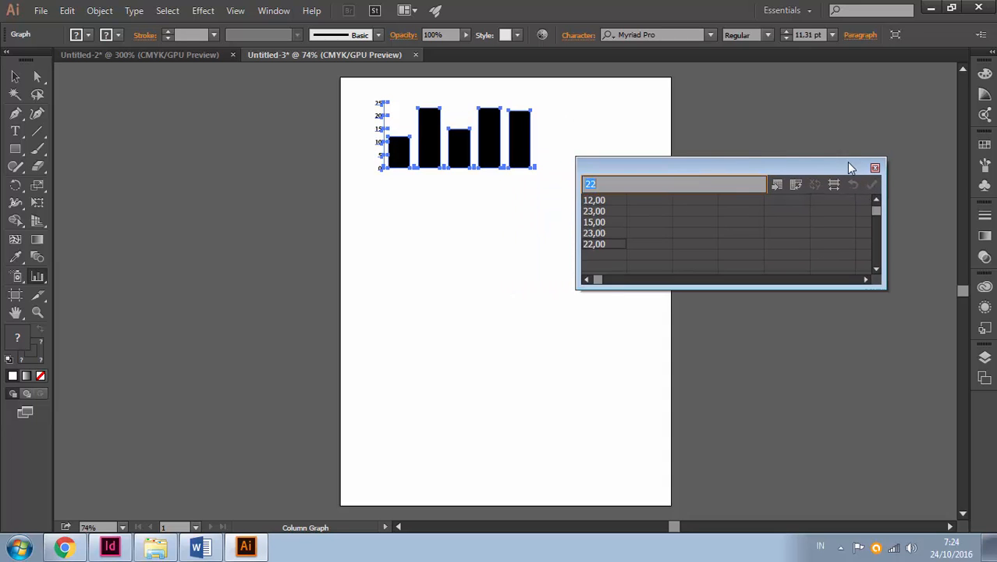
pyautogui.click(875, 168)
# Select all five bars of the column graph without its axes, using the Direct Selection tool
pyautogui.keyDown('ctrl'); pyautogui.click(434, 143); pyautogui.keyUp('ctrl')
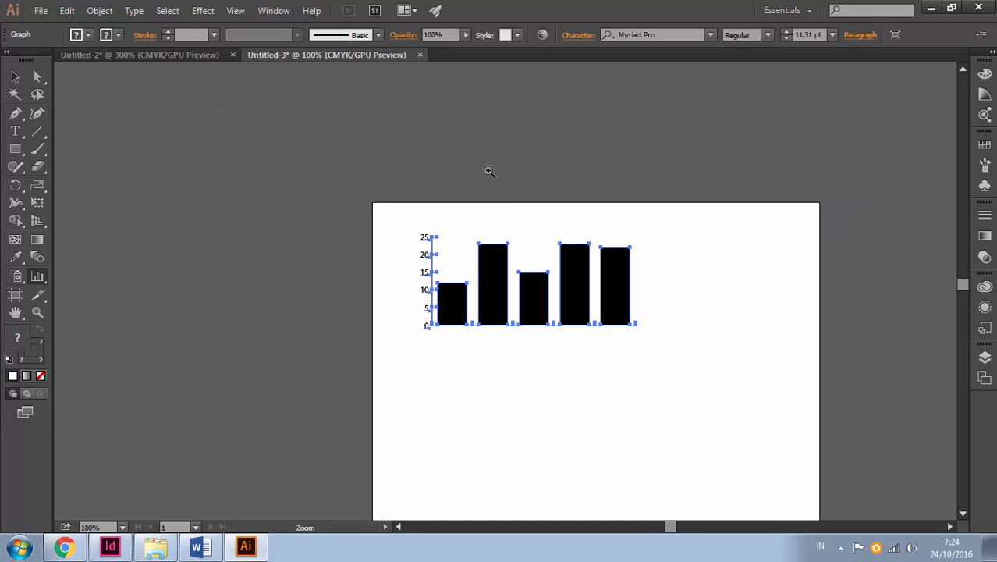
pyautogui.keyDown('ctrl'); pyautogui.click(537, 269); pyautogui.keyUp('ctrl')
pyautogui.keyDown('ctrl'); pyautogui.click(549, 309); pyautogui.keyUp('ctrl')
pyautogui.moveTo(468, 311); pyautogui.dragTo(409, 232)
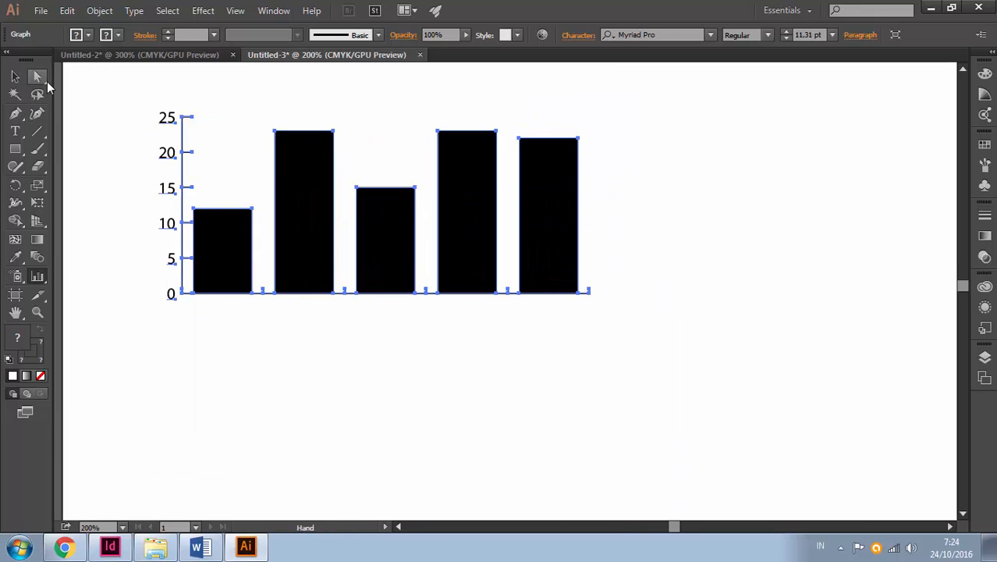
pyautogui.press('a')
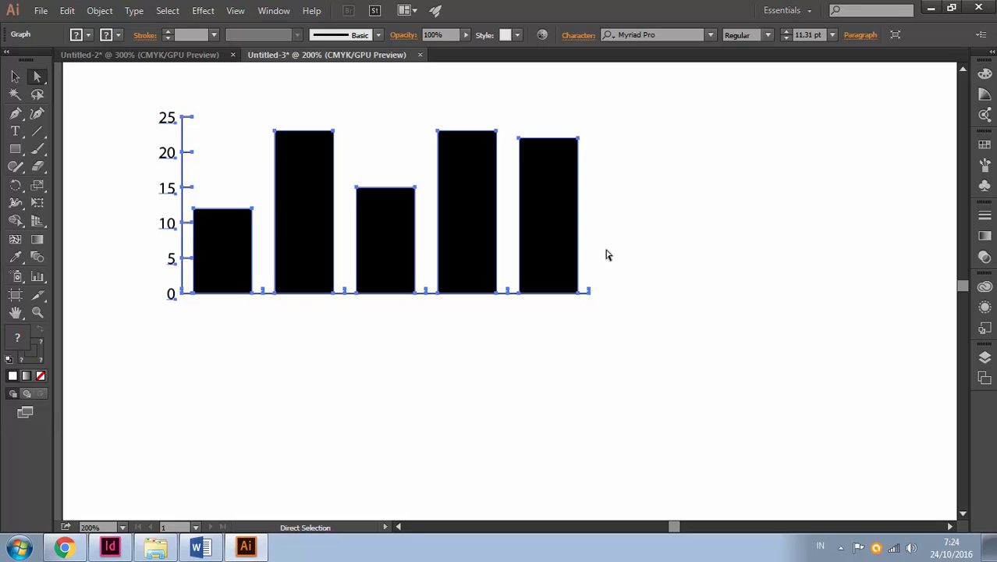
pyautogui.click(479, 348)
pyautogui.click(319, 267)
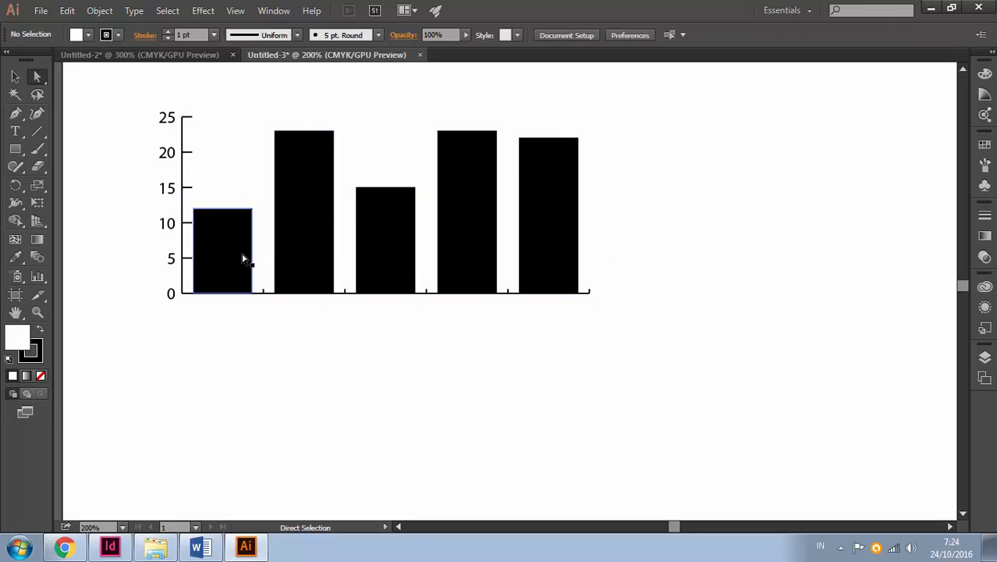
pyautogui.click(555, 236)
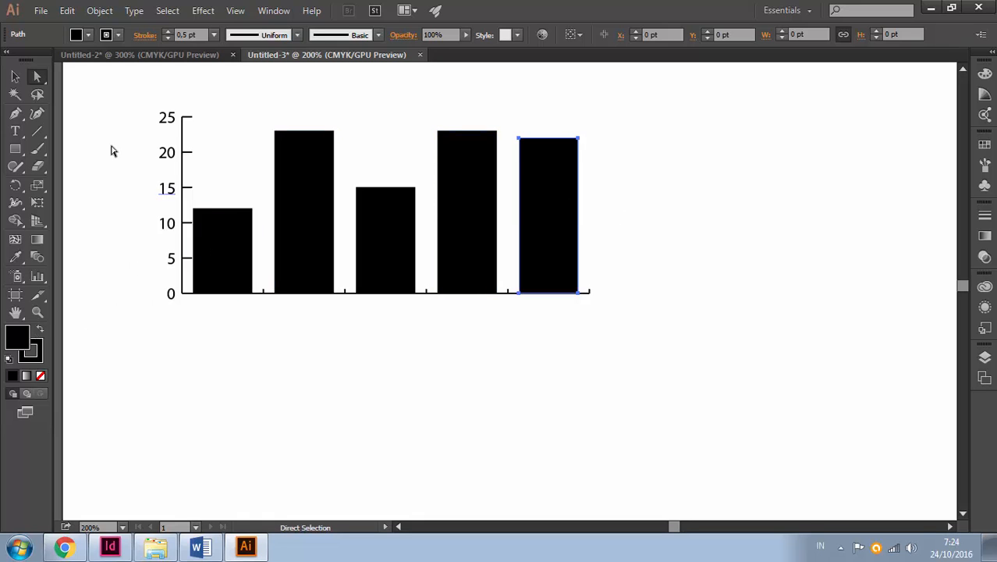
pyautogui.click(37, 76)
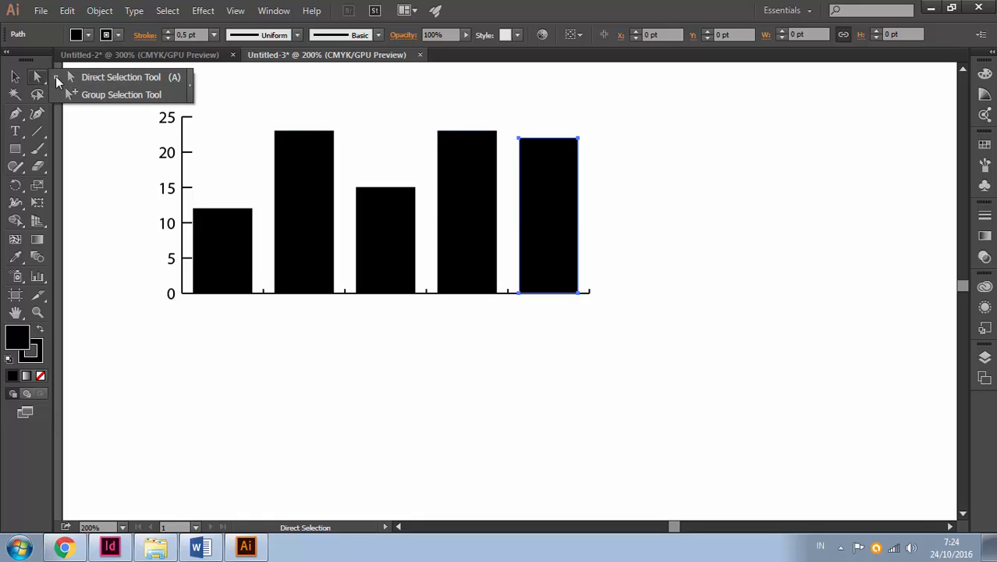
pyautogui.click(63, 82)
pyautogui.moveTo(634, 248); pyautogui.dragTo(234, 263)
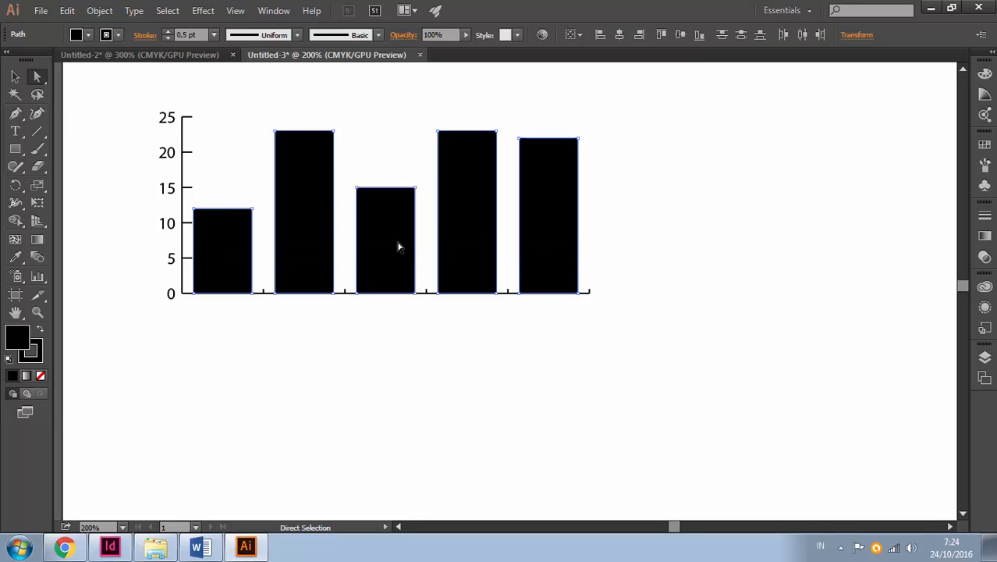
# Fill the five selected bars with medium grey, remove their stroke and deselect them
pyautogui.click(10, 359)
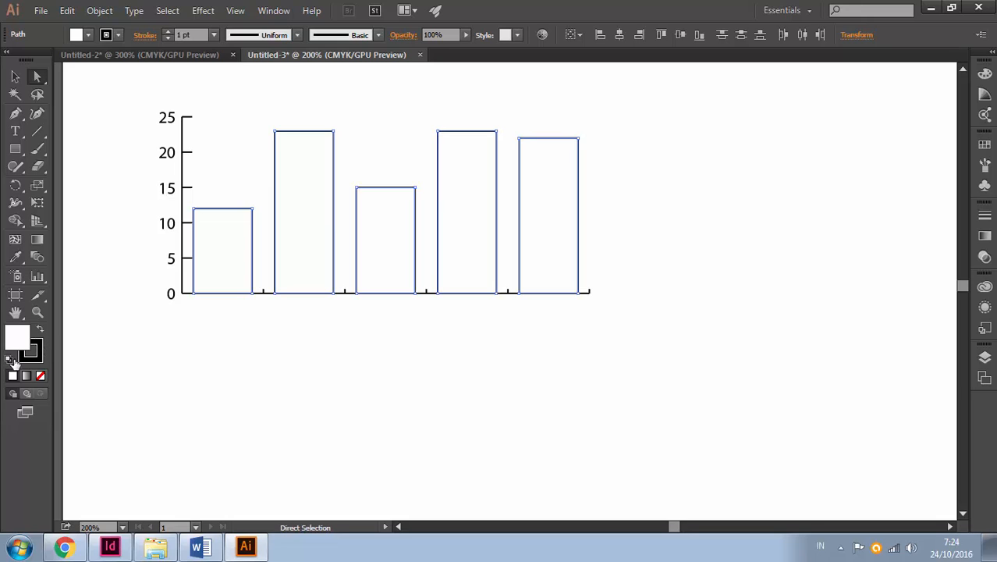
pyautogui.click(89, 34)
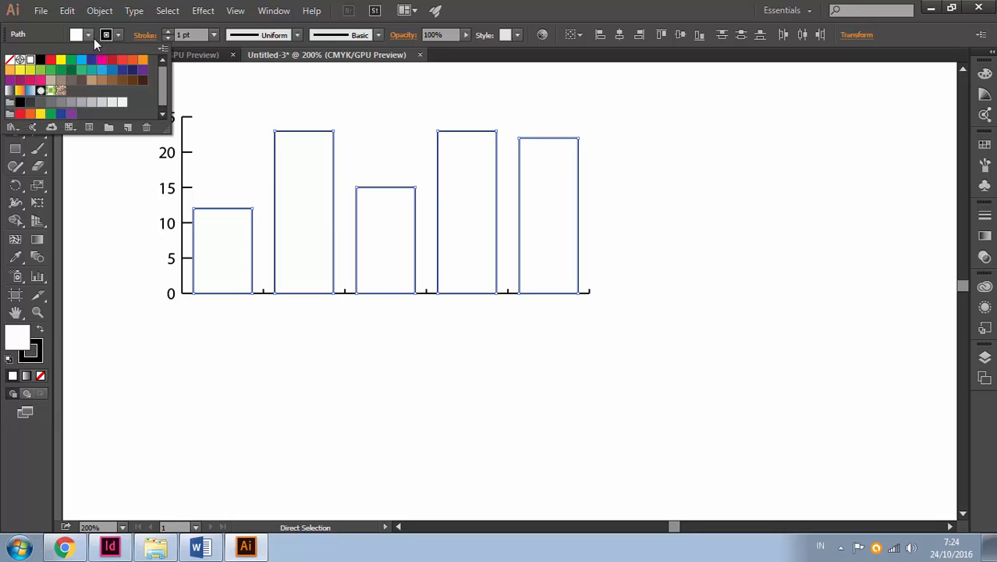
pyautogui.click(81, 102)
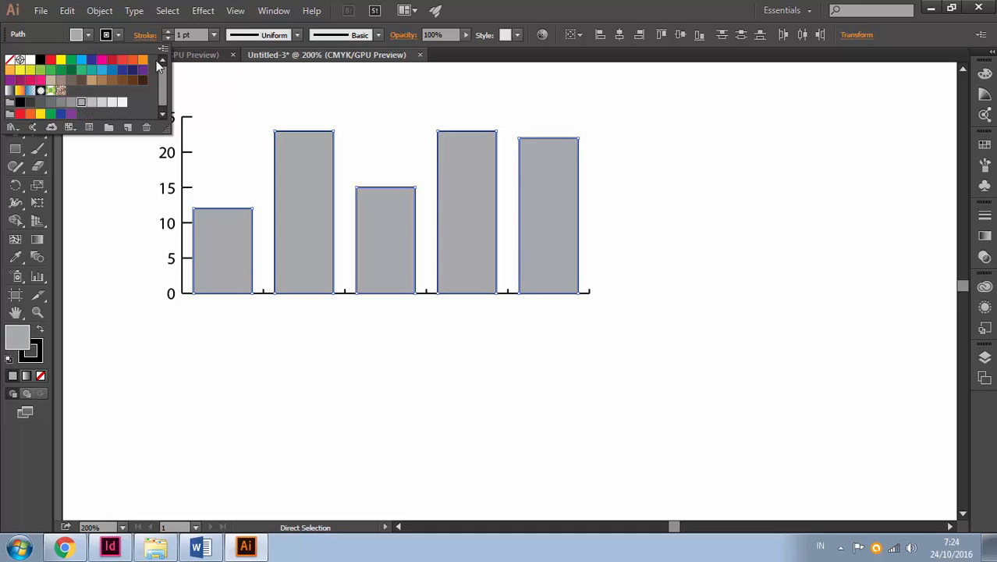
pyautogui.click(121, 35)
pyautogui.click(120, 35)
pyautogui.click(10, 60)
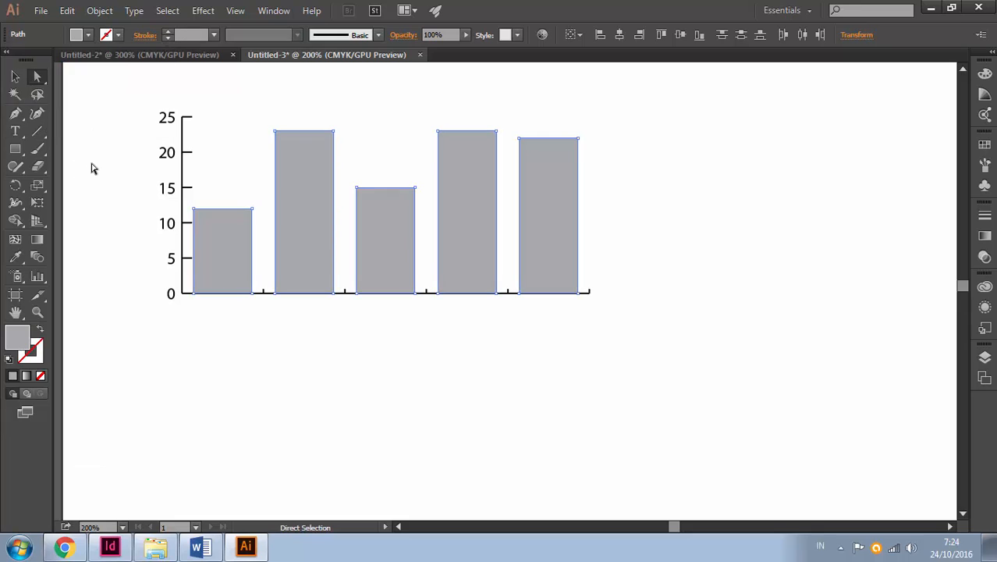
pyautogui.click(15, 76)
pyautogui.click(161, 164)
# Check the labelled graph in the Untitled-2 document and draw a second column graph below the grey one in Untitled-3
pyautogui.click(166, 56)
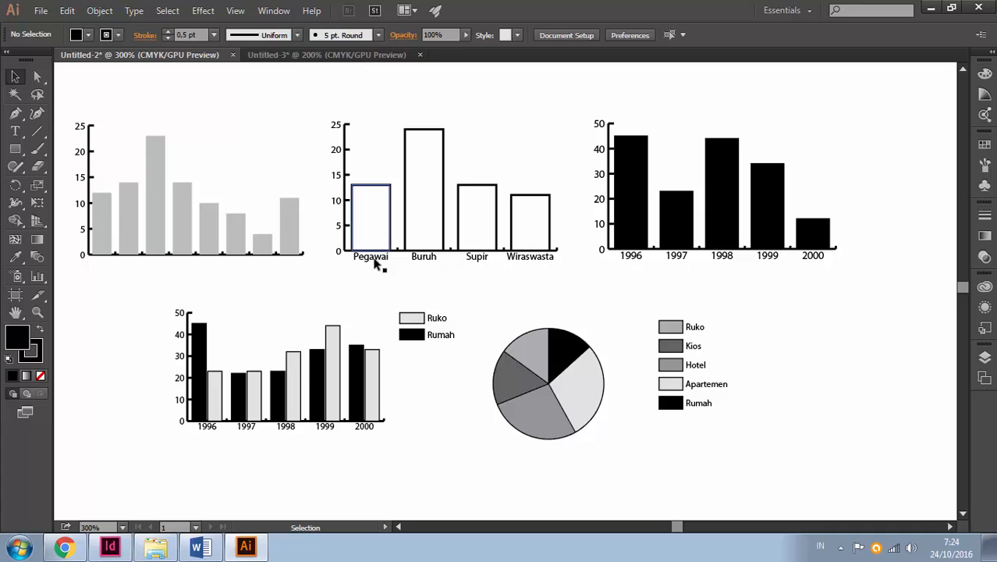
pyautogui.click(272, 52)
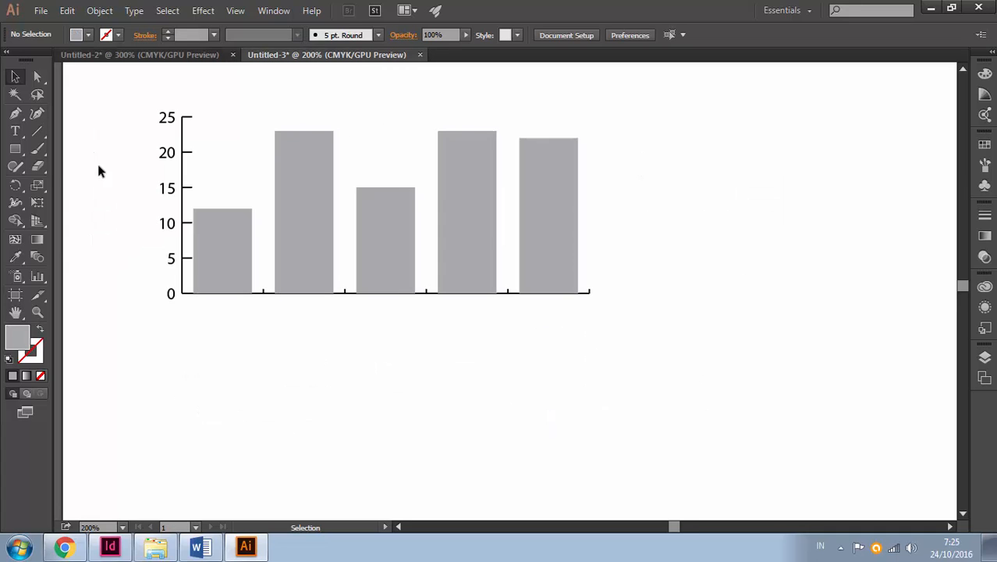
pyautogui.moveTo(38, 276); pyautogui.dragTo(111, 283)
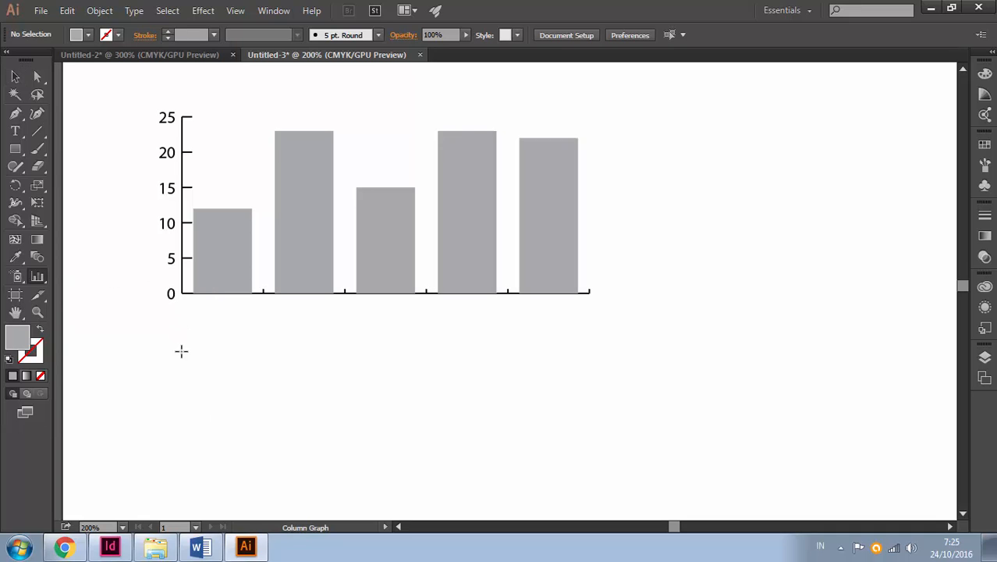
pyautogui.moveTo(181, 349); pyautogui.dragTo(556, 266)
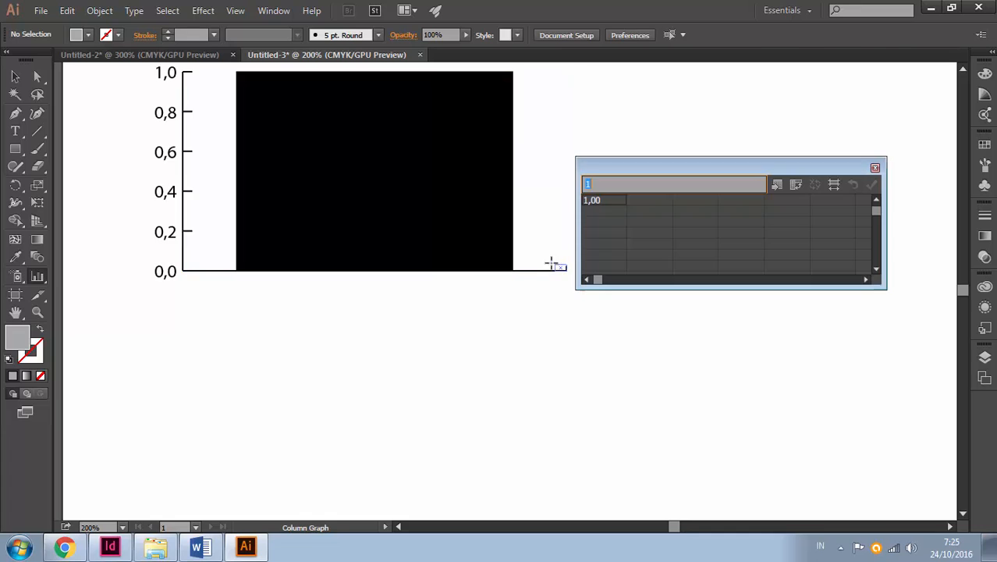
pyautogui.scroll(5, 557, 341)
pyautogui.moveTo(530, 341); pyautogui.dragTo(507, 250)
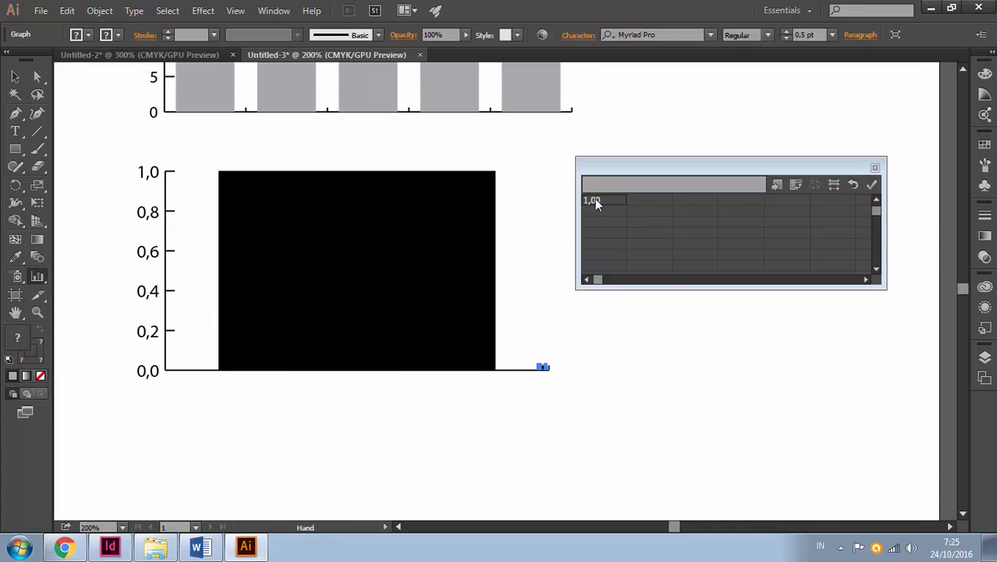
# Check the labelled example graph in the Untitled-2 document without saving graph data changes, and return to Untitled-3
pyautogui.click(168, 55)
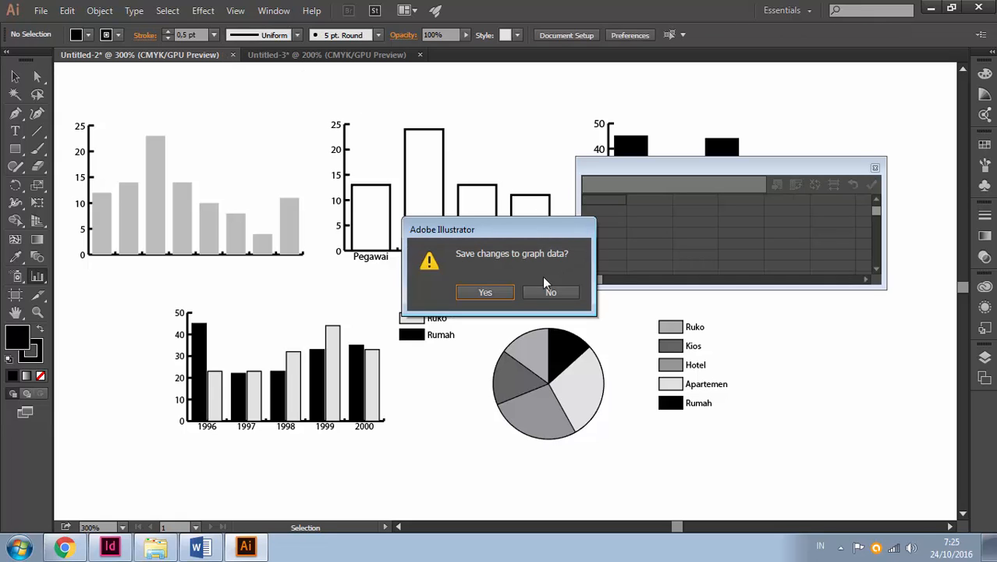
pyautogui.click(550, 292)
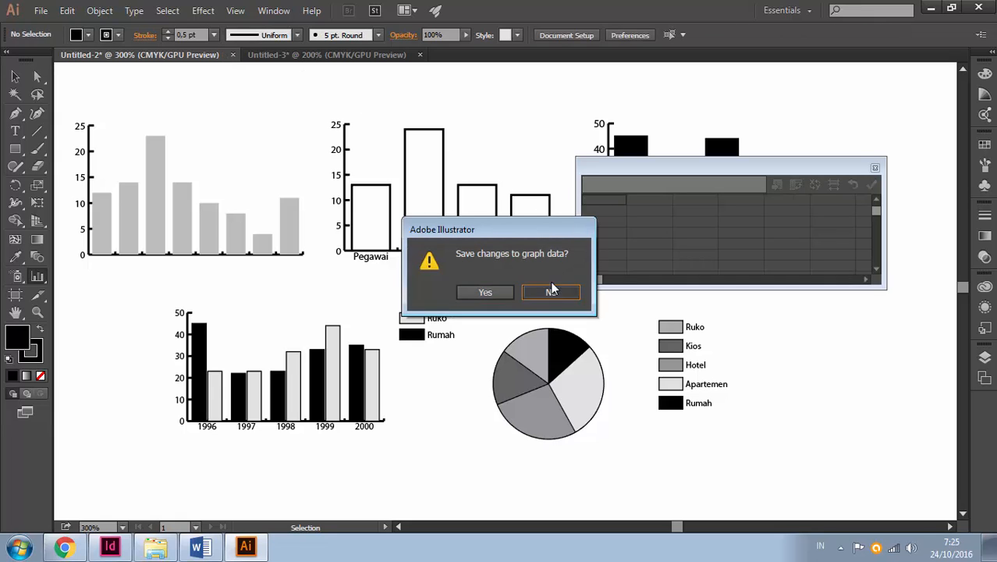
pyautogui.click(331, 55)
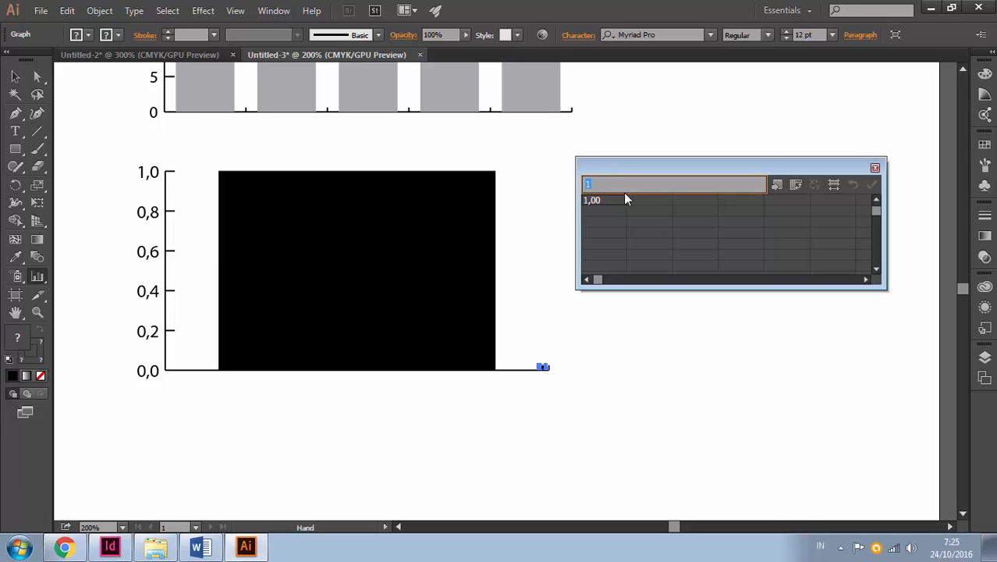
# Enter the category labels Pegawai, Buruh, Sopir and Guru down the first column of the open graph data
pyautogui.write('Pegawai')
pyautogui.press('Return')
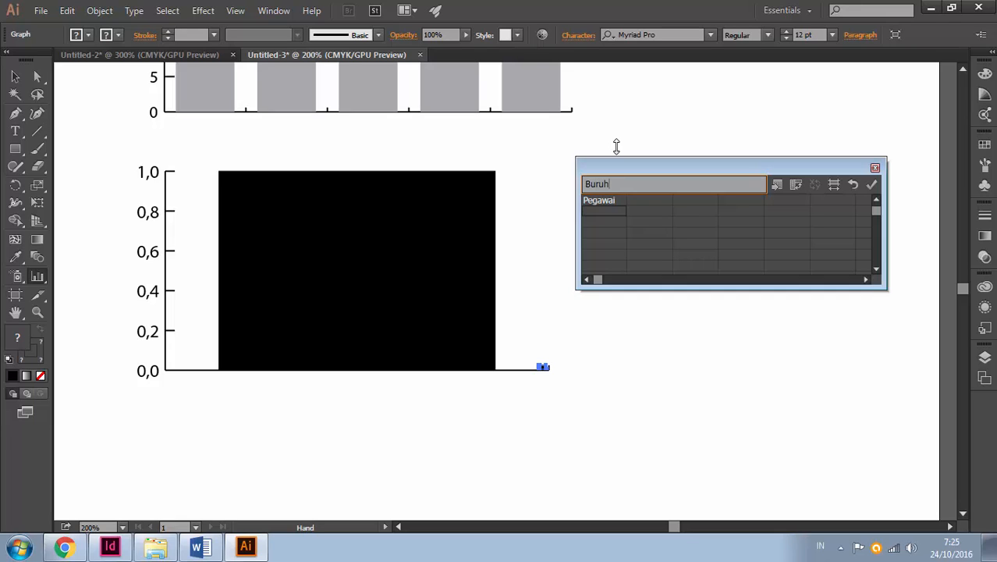
pyautogui.write('Buruh')
pyautogui.press('Return')
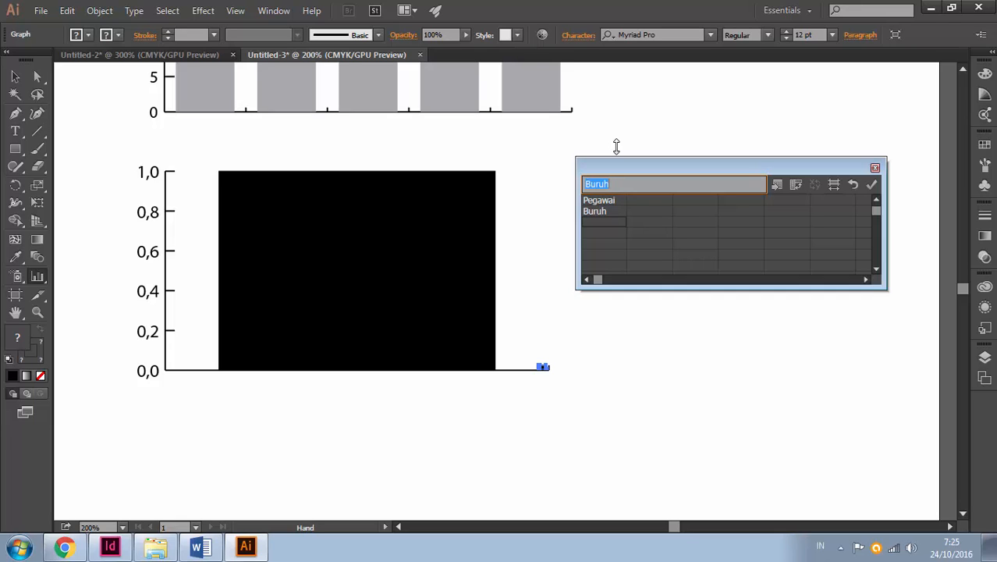
pyautogui.write('Sopir')
pyautogui.press('Return')
pyautogui.write('Gur')
pyautogui.press('Return')
pyautogui.press('Return')
pyautogui.press('BackSpace')
pyautogui.press('Up')
pyautogui.press('Up')
pyautogui.press('Up')
pyautogui.press('Up')
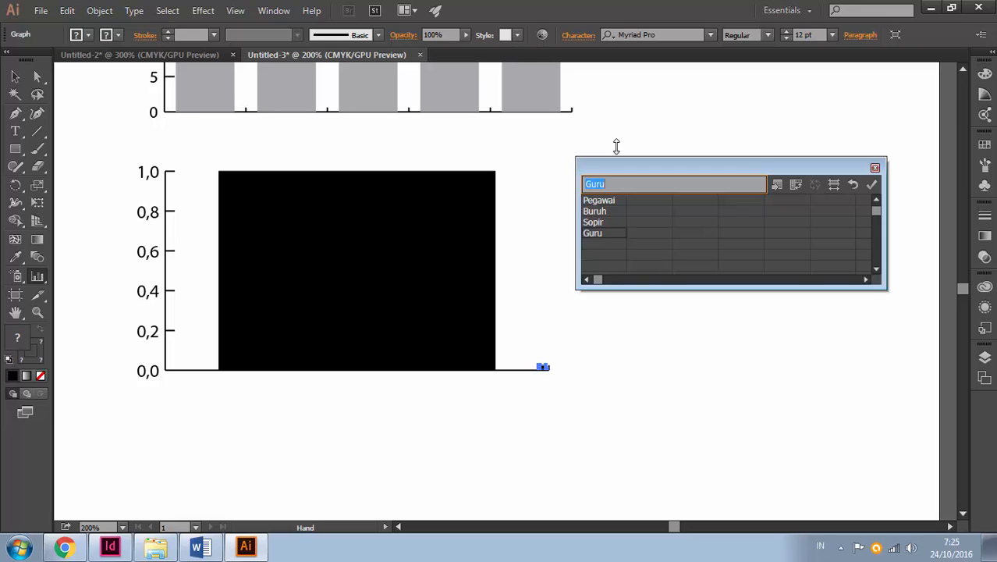
# Enter 45, 55, 32 and 44 beside the Pegawai, Buruh, Sopir and Guru labels and apply the data
pyautogui.press('Right')
pyautogui.write('45')
pyautogui.press('Return')
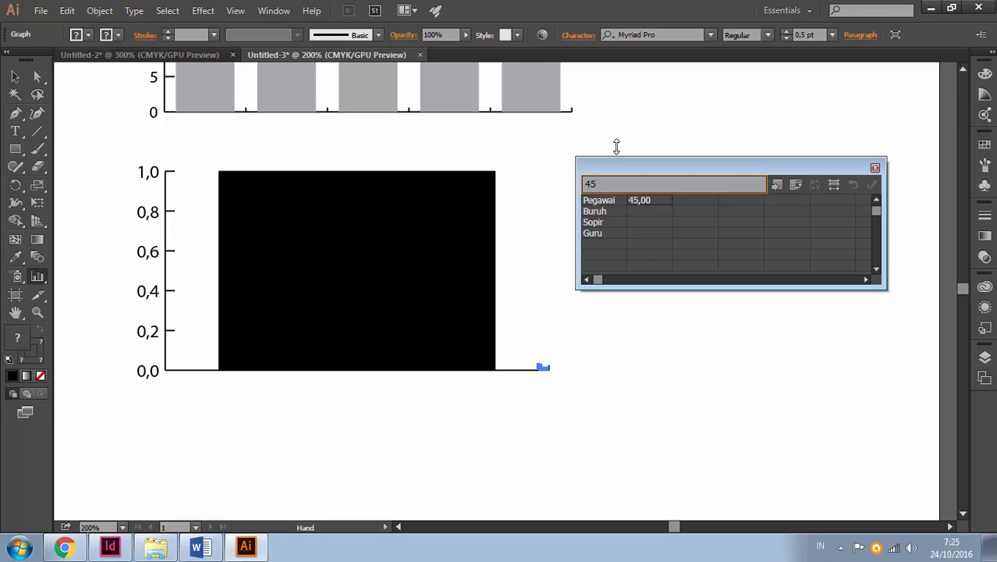
pyautogui.click(652, 212)
pyautogui.write('55')
pyautogui.click(652, 220)
pyautogui.write('32')
pyautogui.click(648, 233)
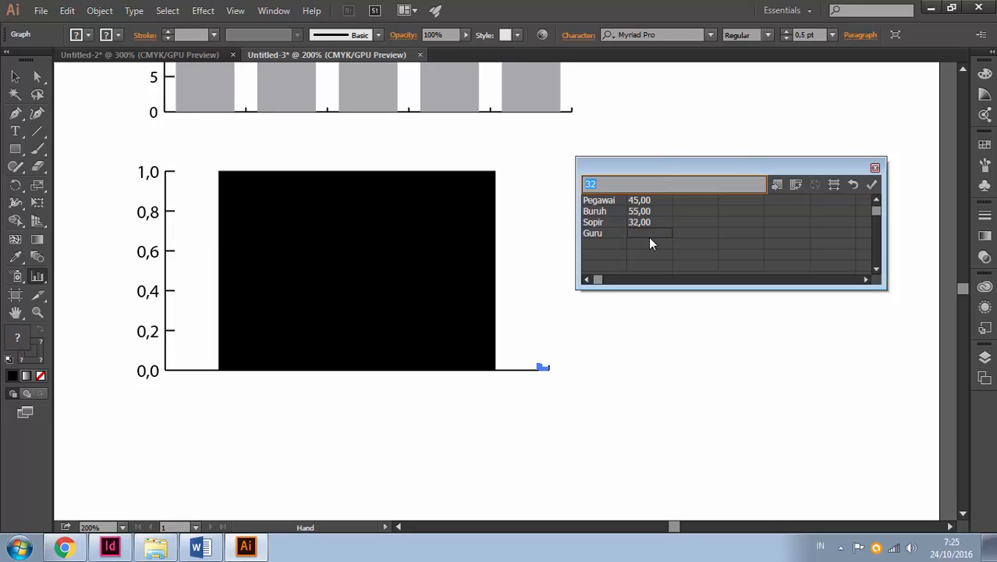
pyautogui.write('44')
pyautogui.click(871, 185)
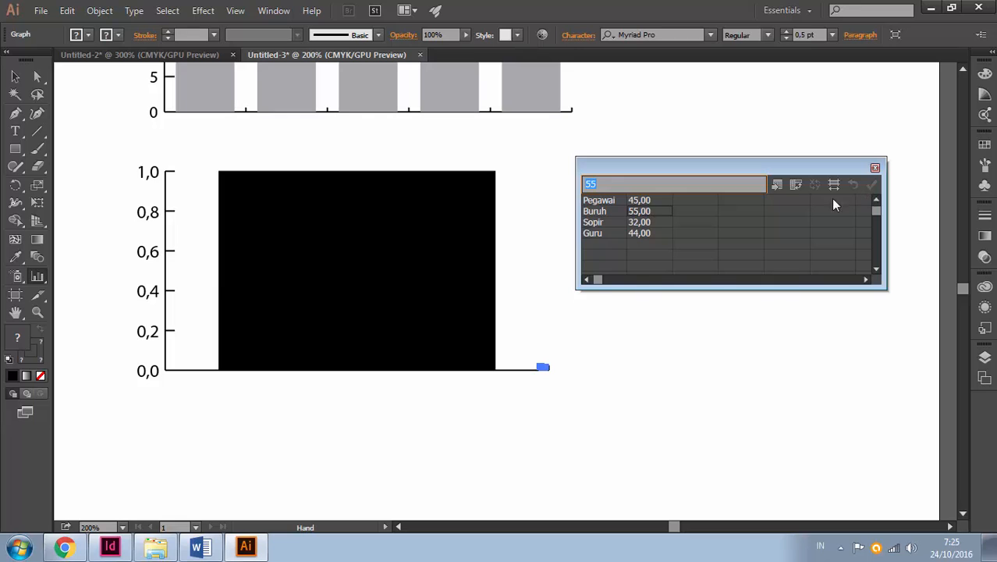
# Try to delete the tiny stray graph at the end of the large graph's horizontal axis
pyautogui.click(706, 235)
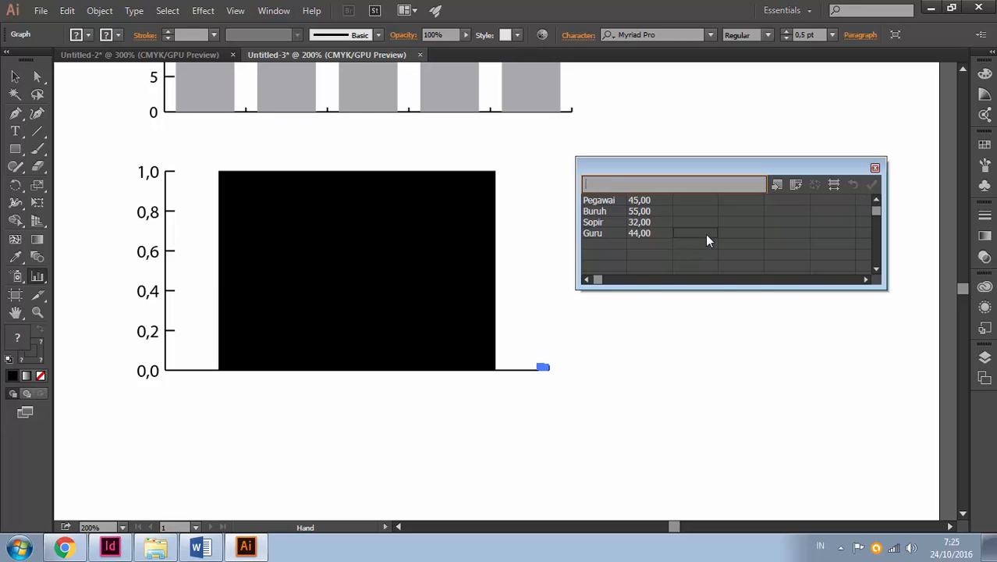
pyautogui.click(15, 75)
pyautogui.click(607, 327)
pyautogui.click(485, 359)
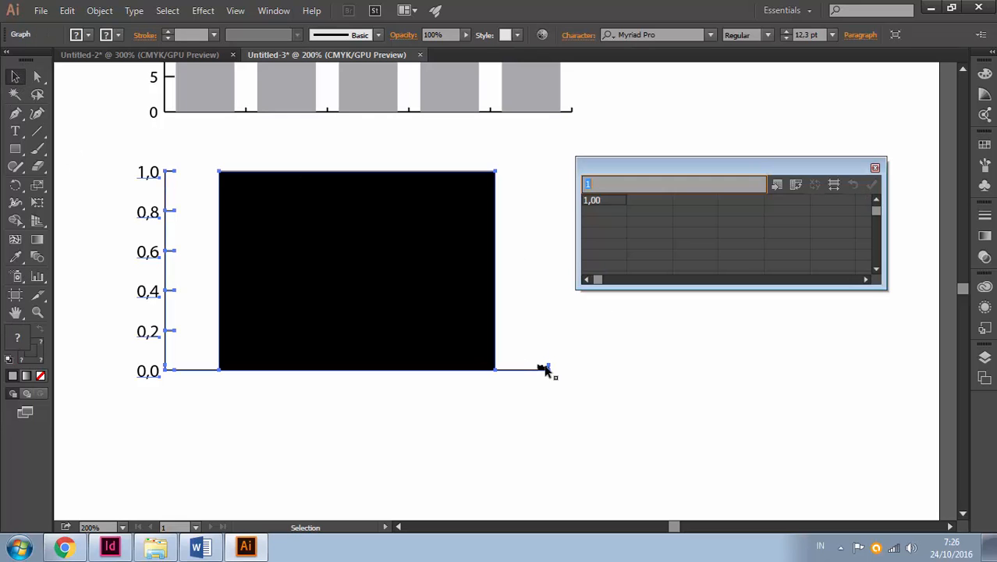
pyautogui.click(545, 368)
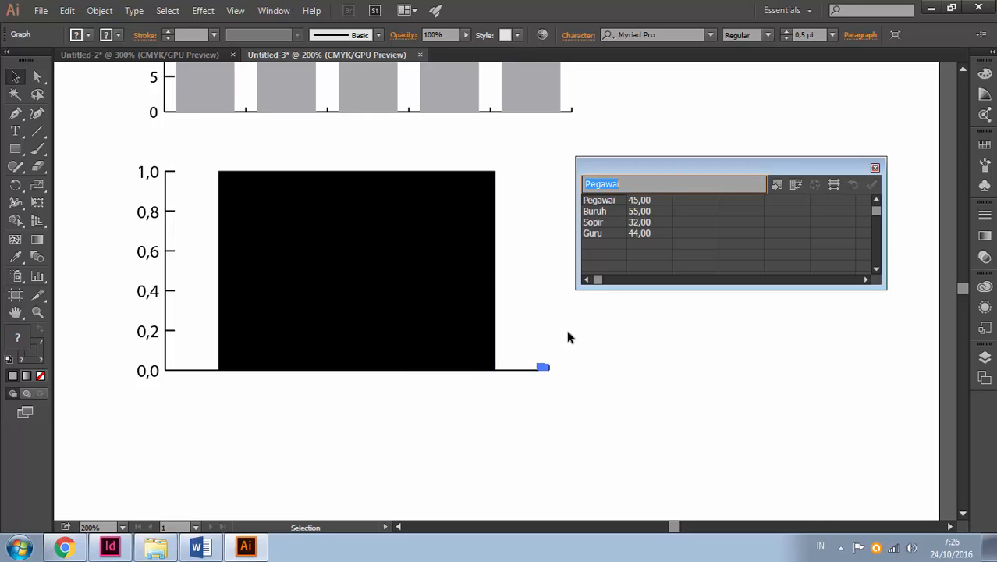
pyautogui.press('Delete')
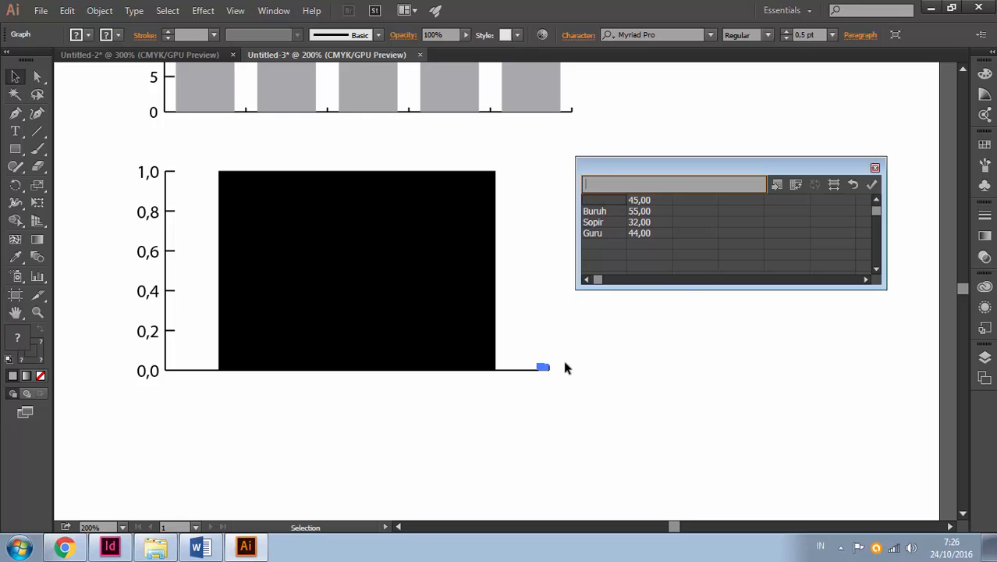
pyautogui.click(550, 373)
pyautogui.click(486, 292)
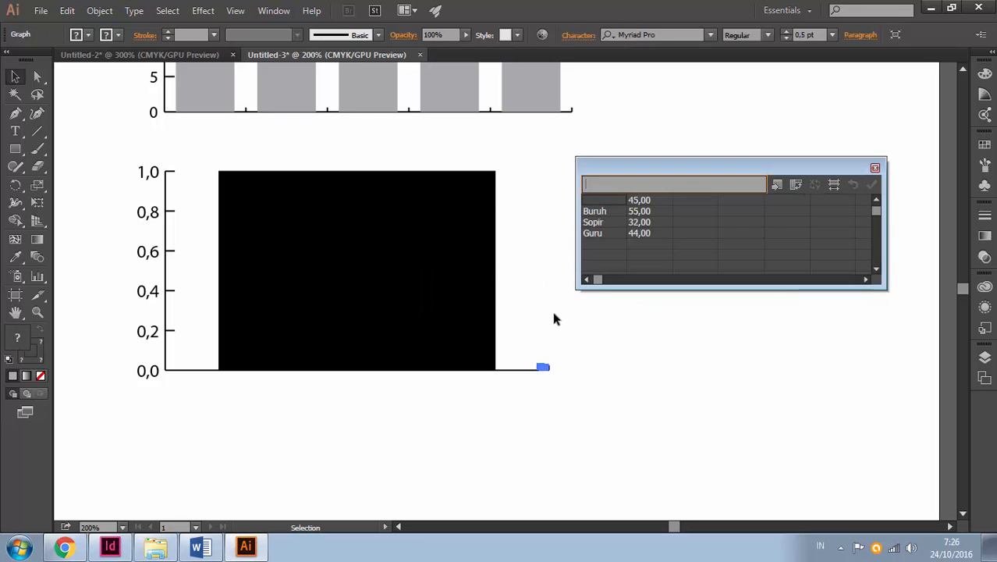
# Close the graph data window and delete the tiny stray graph at the end of the horizontal axis
pyautogui.click(560, 367)
pyautogui.click(875, 170)
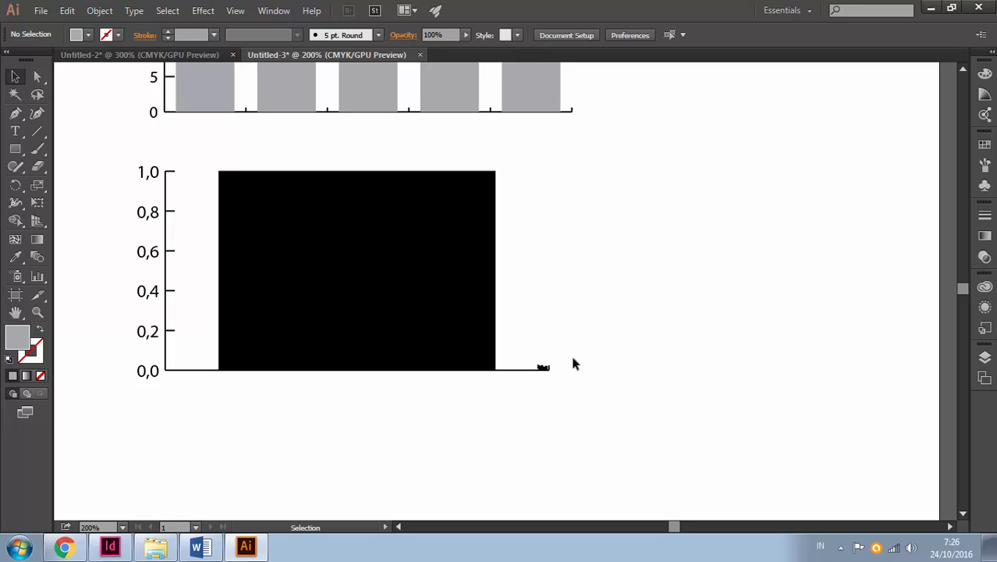
pyautogui.moveTo(548, 368); pyautogui.dragTo(587, 192)
pyautogui.moveTo(586, 195); pyautogui.dragTo(579, 208)
# Check the labelled example in Untitled-2 again and open the data of the large black column graph in Untitled-3
pyautogui.click(448, 232)
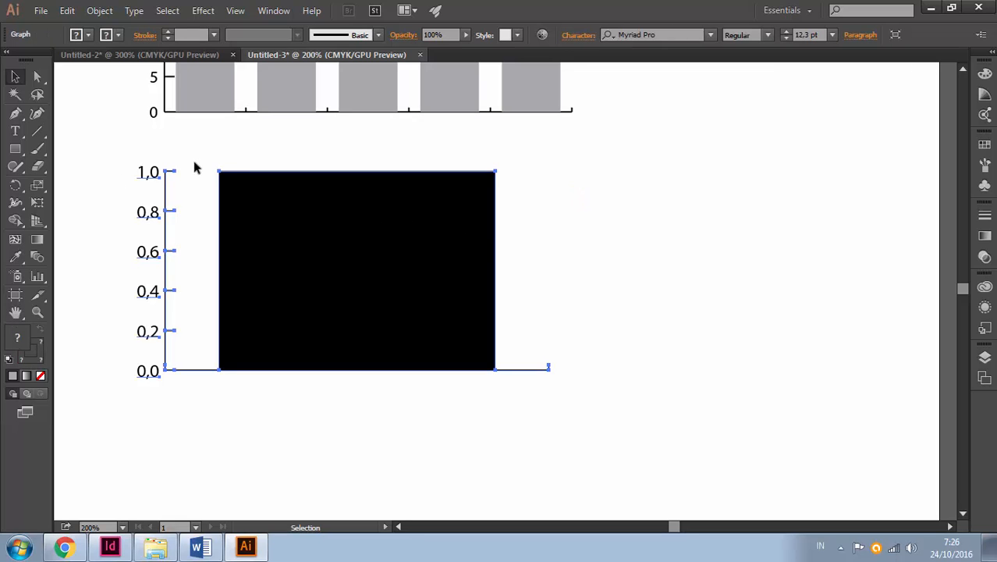
pyautogui.click(133, 56)
pyautogui.click(316, 59)
pyautogui.click(306, 221)
pyautogui.rightClick(344, 201)
pyautogui.click(392, 282)
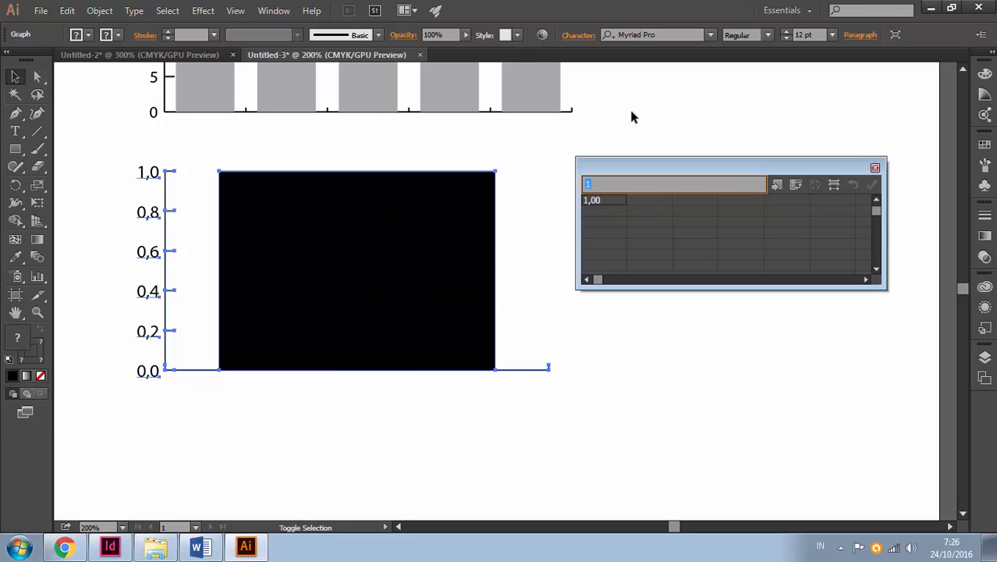
# Enter the category labels Guru, Sopir, Buruh, Karyawan and Petani down the first column of the graph data
pyautogui.write('Guru')
pyautogui.press('Return')
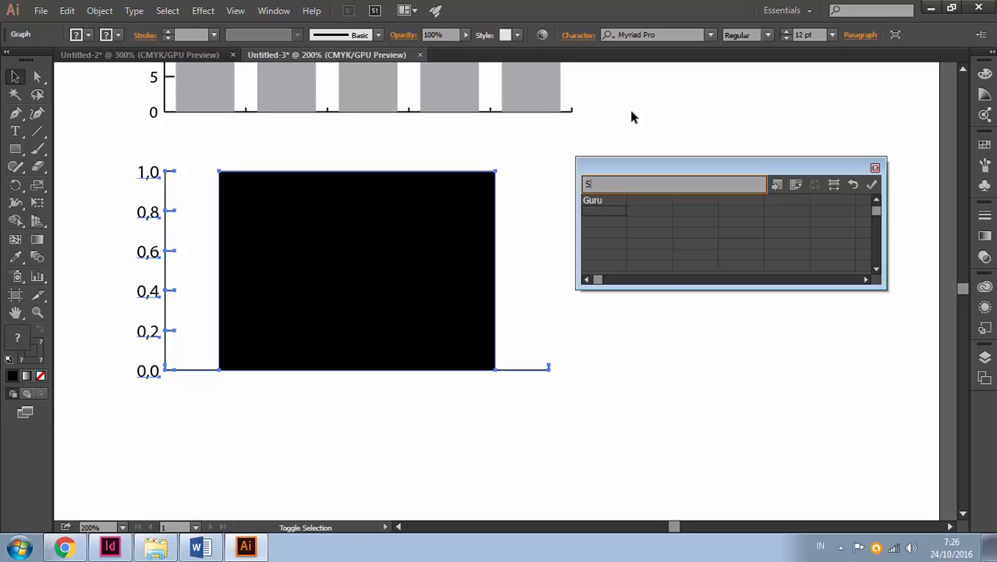
pyautogui.write('Sopir')
pyautogui.press('Return')
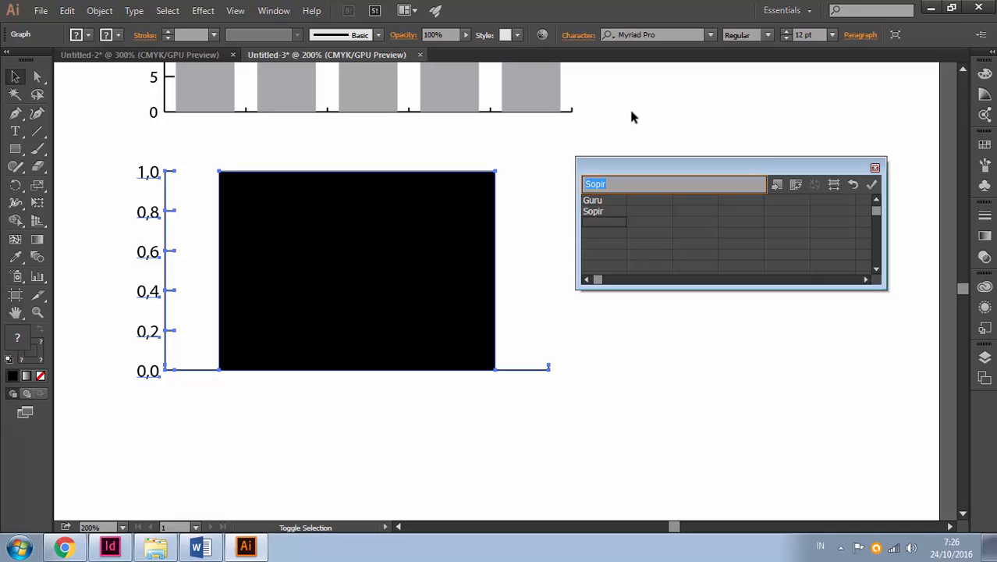
pyautogui.write('Buruh')
pyautogui.press('Return')
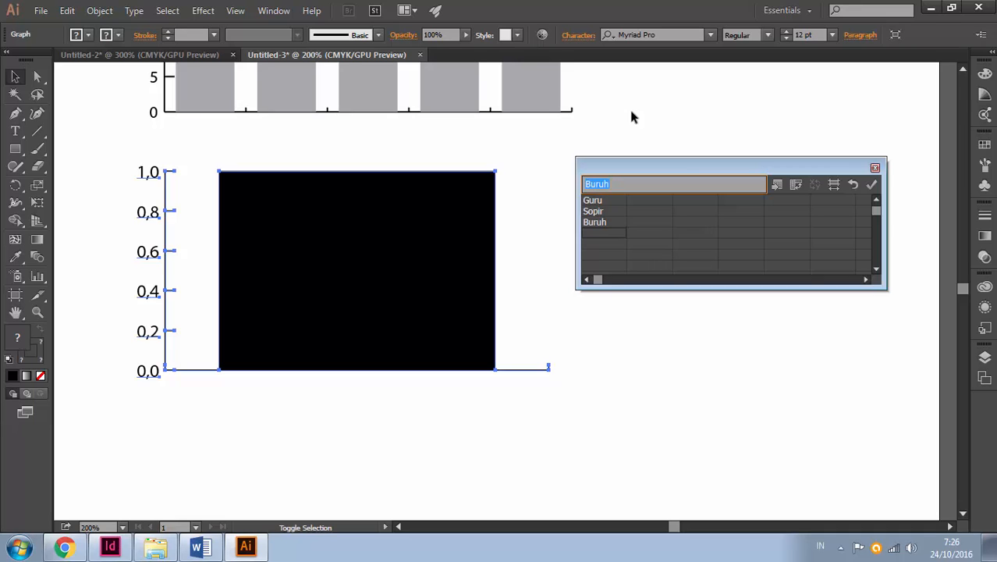
pyautogui.write('Karyawa')
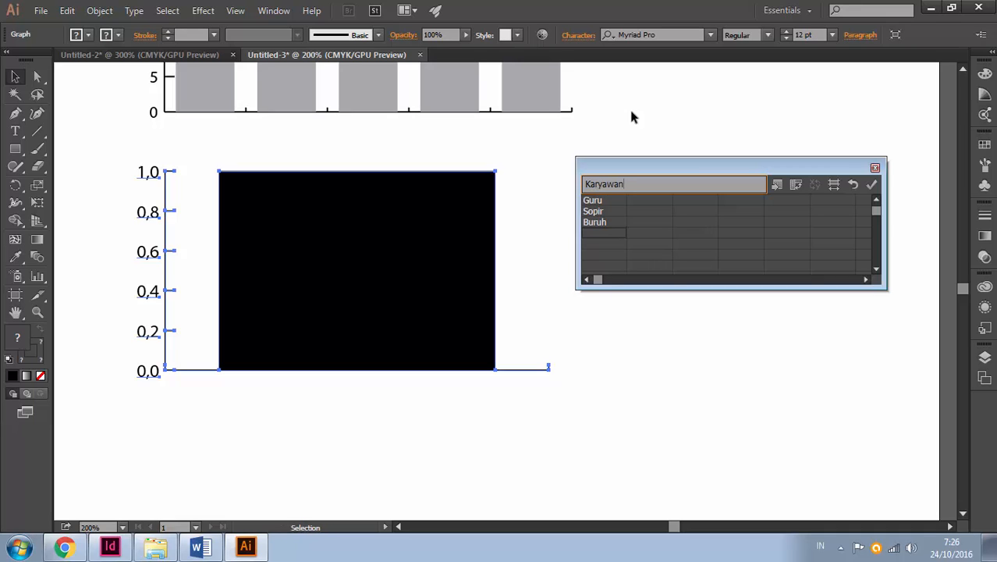
pyautogui.write('n')
pyautogui.press('Return')
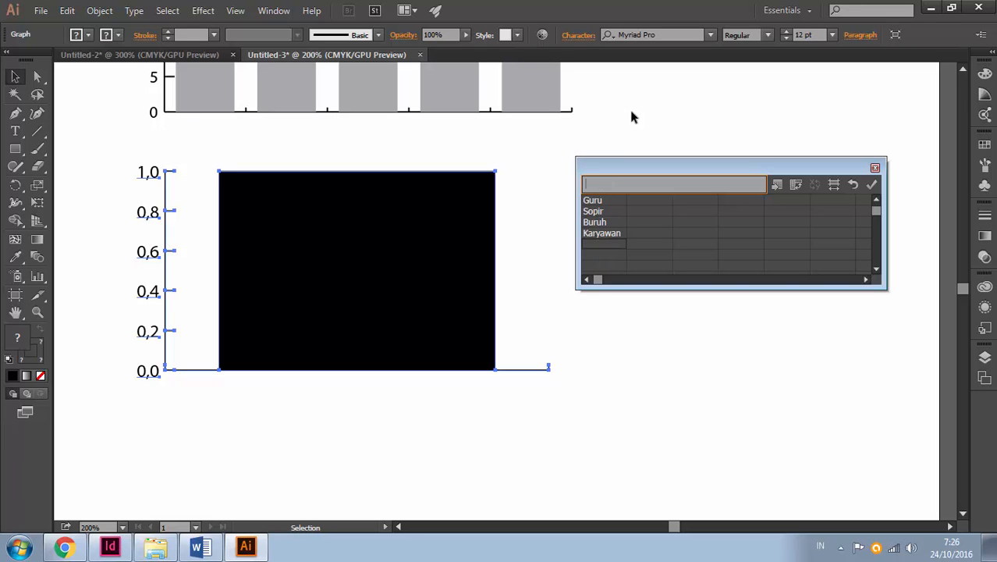
pyautogui.write('Petani')
pyautogui.press('Return')
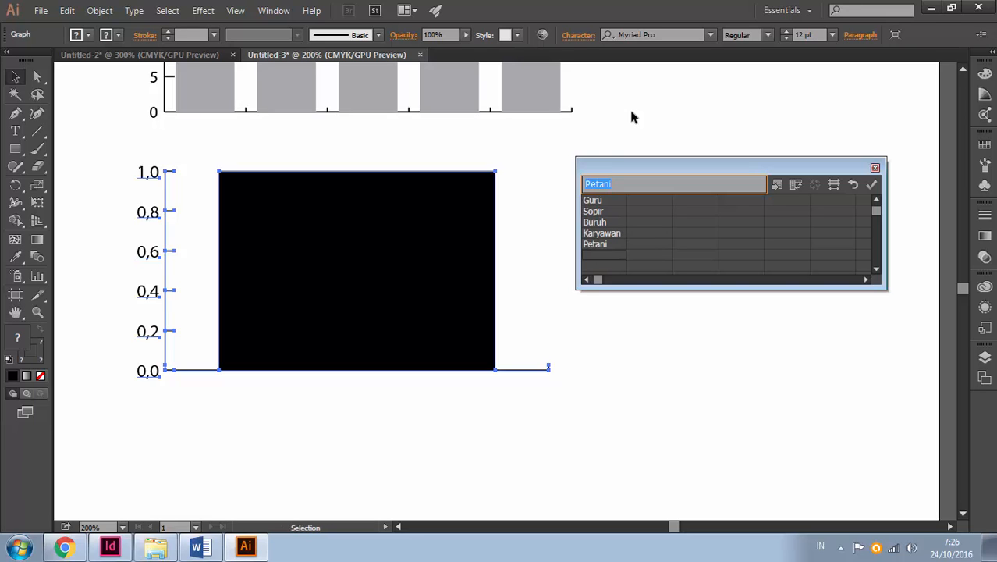
# Enter the values 23, 22, 21, 33 and 27 in the second column beside the five category labels
pyautogui.click(653, 201)
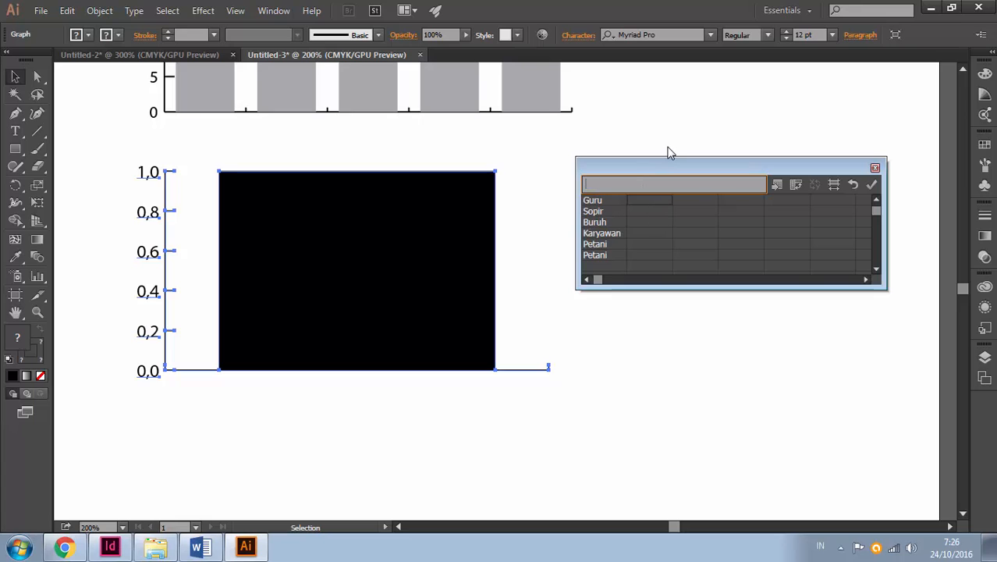
pyautogui.click(613, 250)
pyautogui.press('Delete')
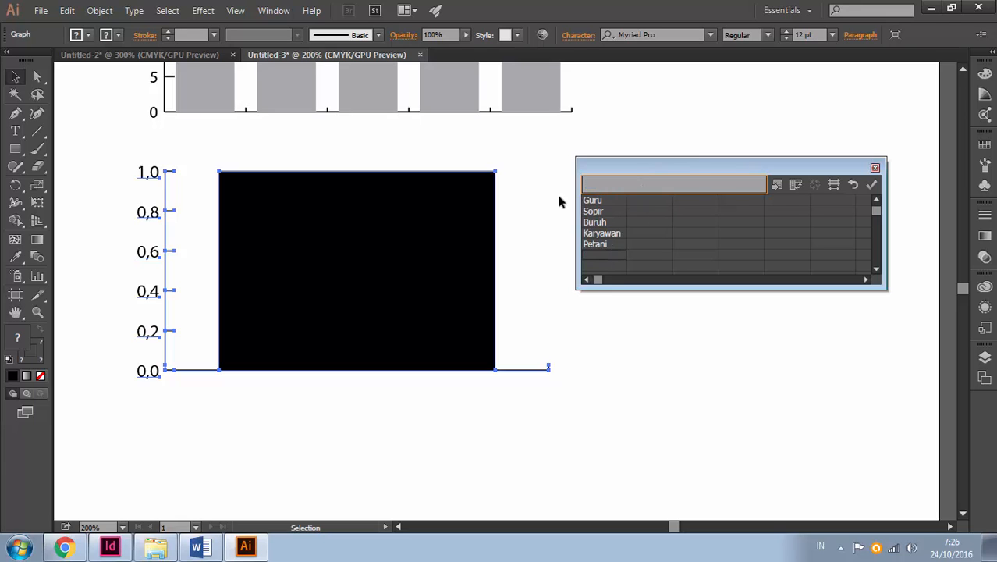
pyautogui.click(643, 203)
pyautogui.press('Return')
pyautogui.write('22')
pyautogui.press('Return')
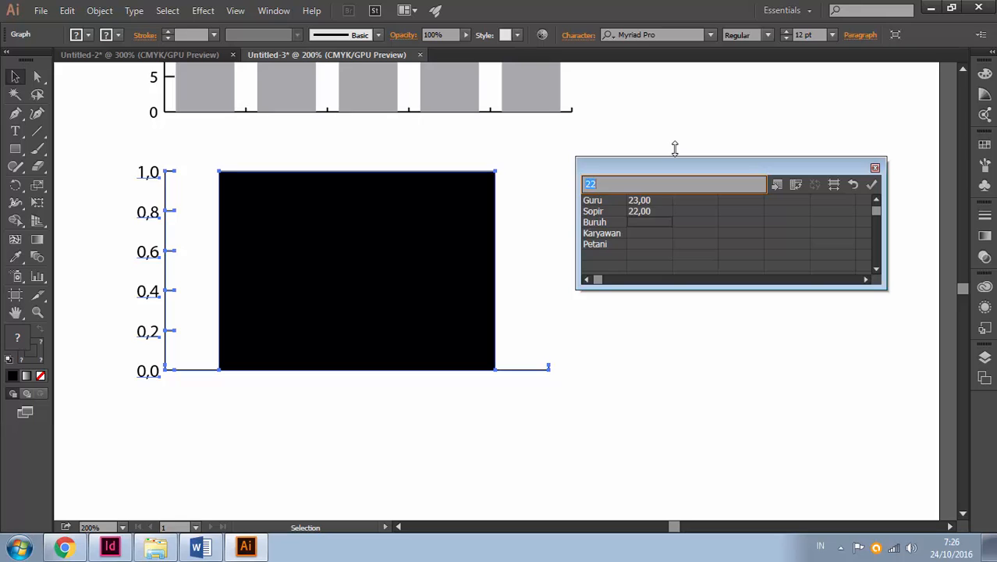
pyautogui.press('Return')
pyautogui.write('33')
pyautogui.press('Return')
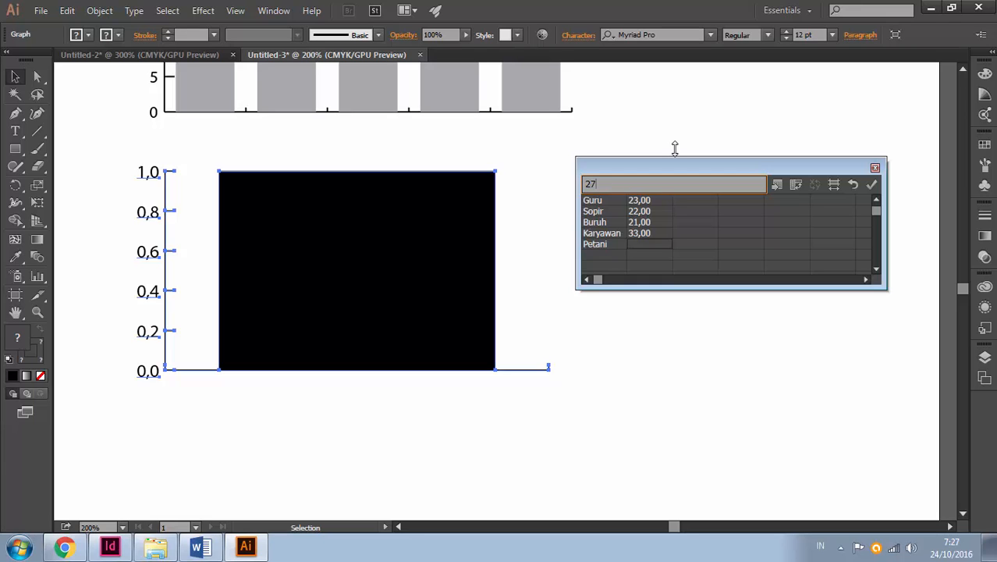
pyautogui.press('Return')
pyautogui.press('BackSpace')
pyautogui.click(659, 244)
pyautogui.click(603, 200)
pyautogui.click(652, 201)
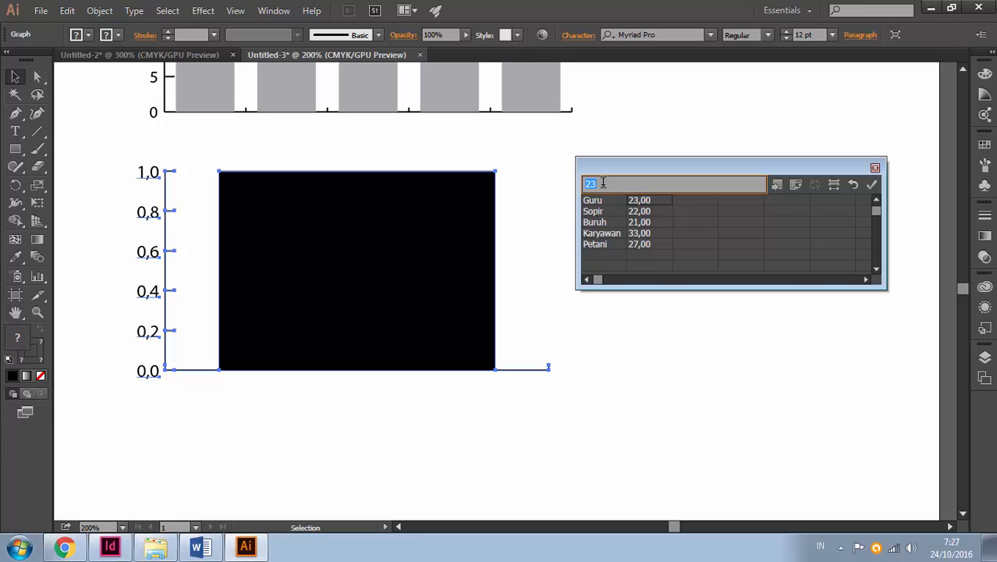
# Set the cell style of the graph data to 0 decimals and apply the data to the graph
pyautogui.click(834, 187)
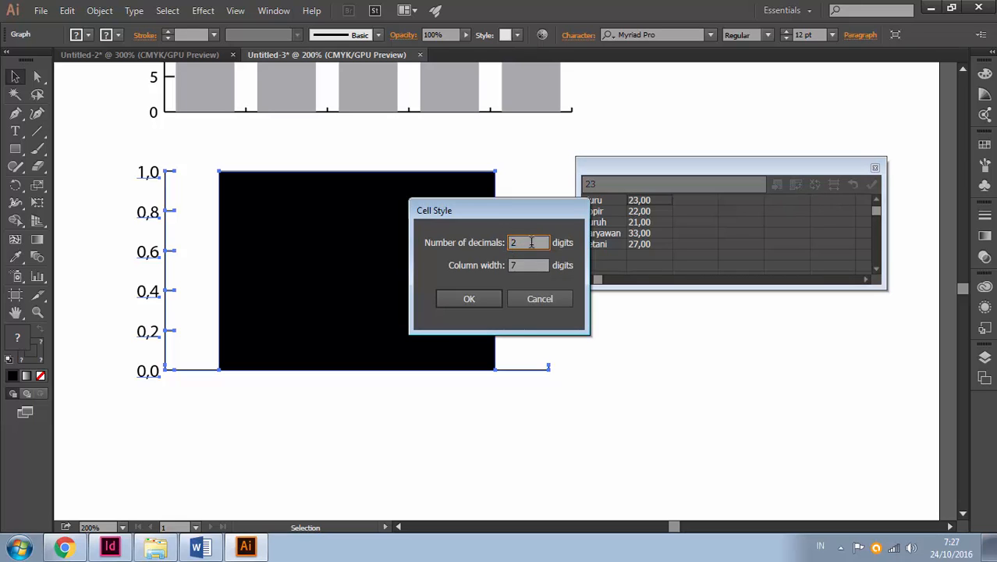
pyautogui.moveTo(532, 242); pyautogui.dragTo(423, 273)
pyautogui.write('0')
pyautogui.click(478, 299)
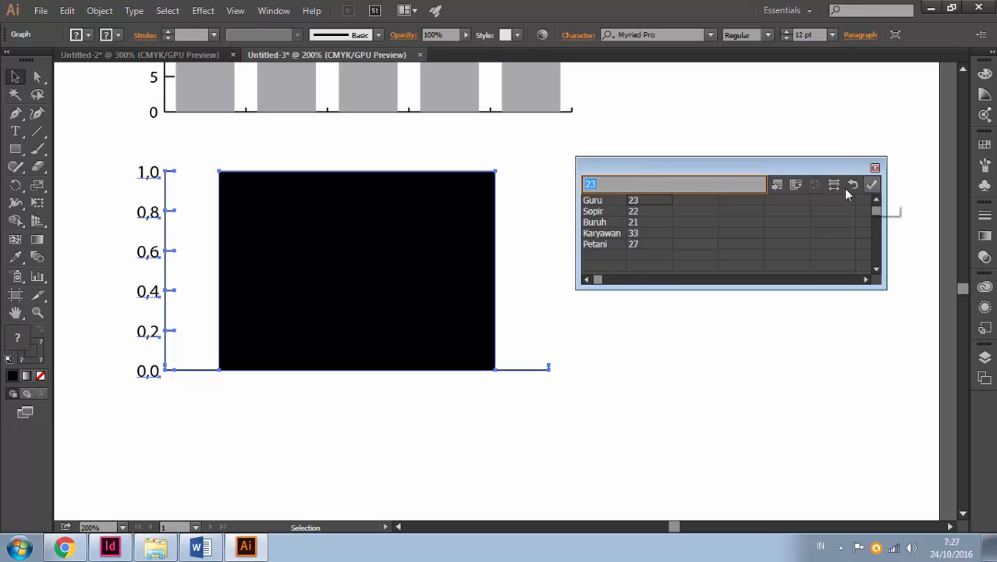
pyautogui.click(872, 187)
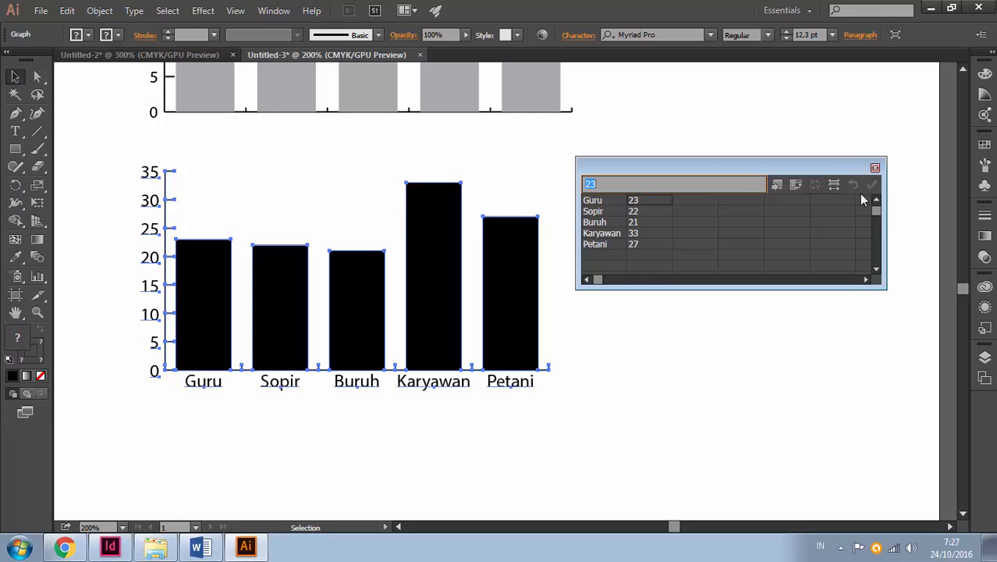
# Directly select the five bars of the labelled graph, give them the default white fill and 1 pt black stroke, and deselect them
pyautogui.click(37, 77)
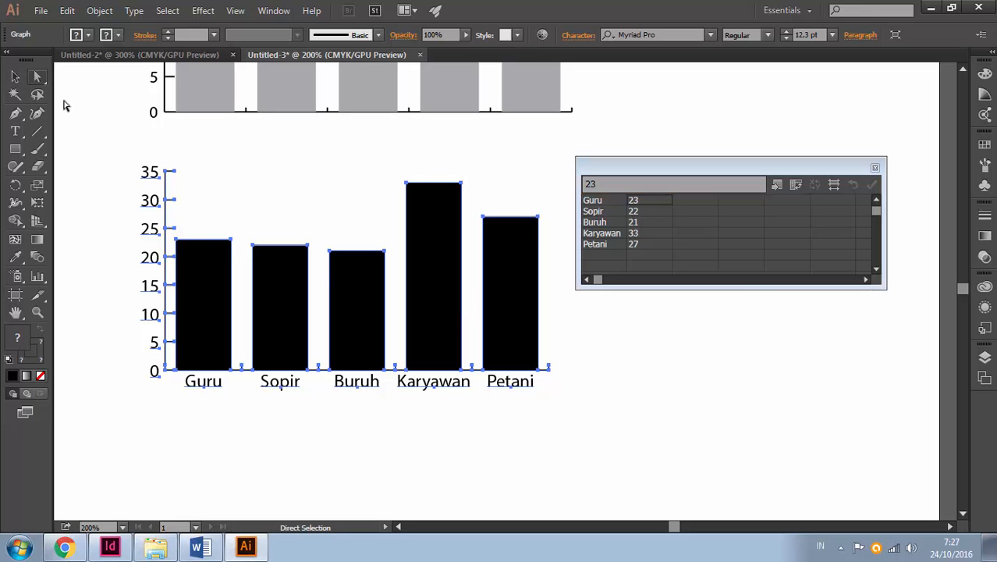
pyautogui.moveTo(568, 345); pyautogui.dragTo(216, 337)
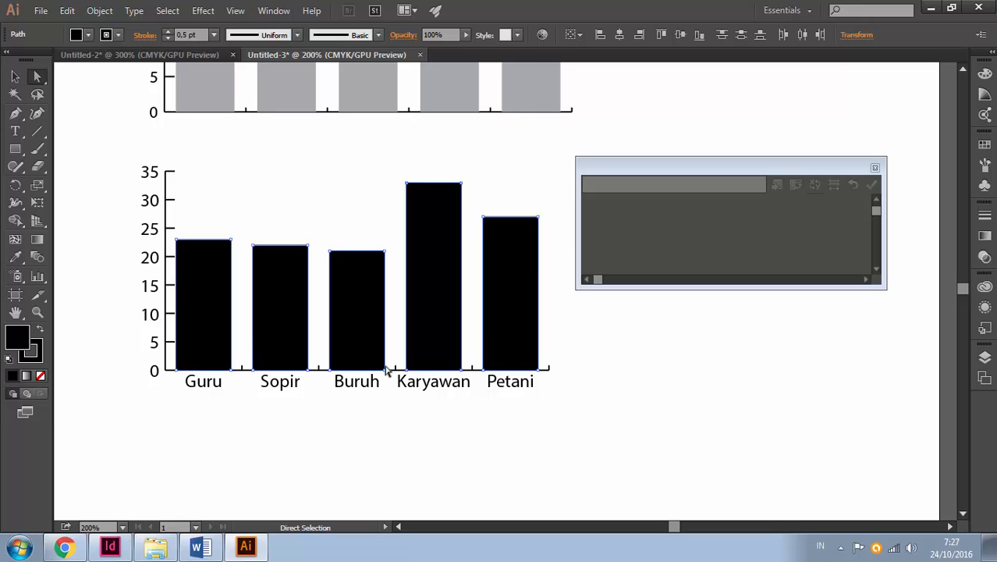
pyautogui.click(11, 359)
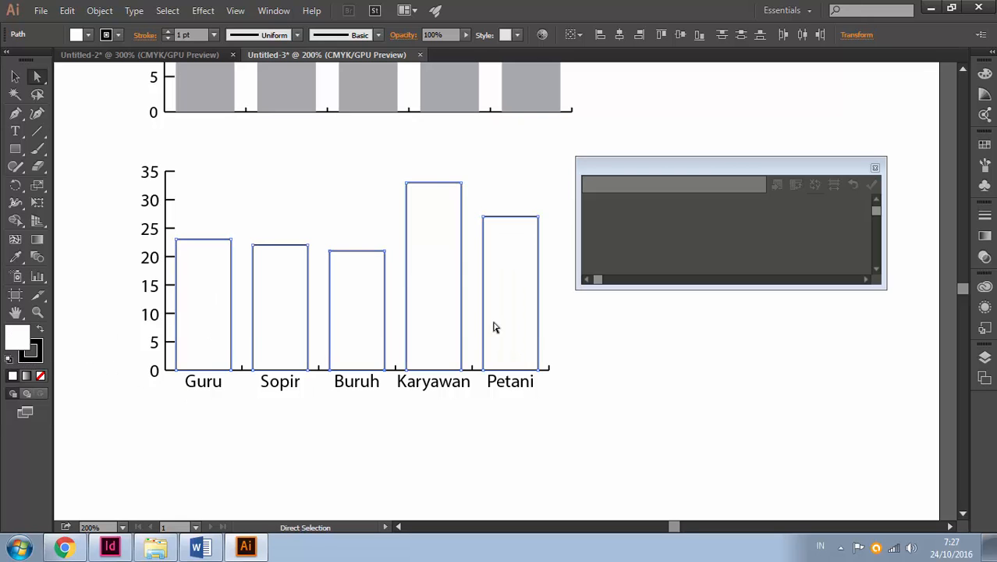
pyautogui.click(602, 328)
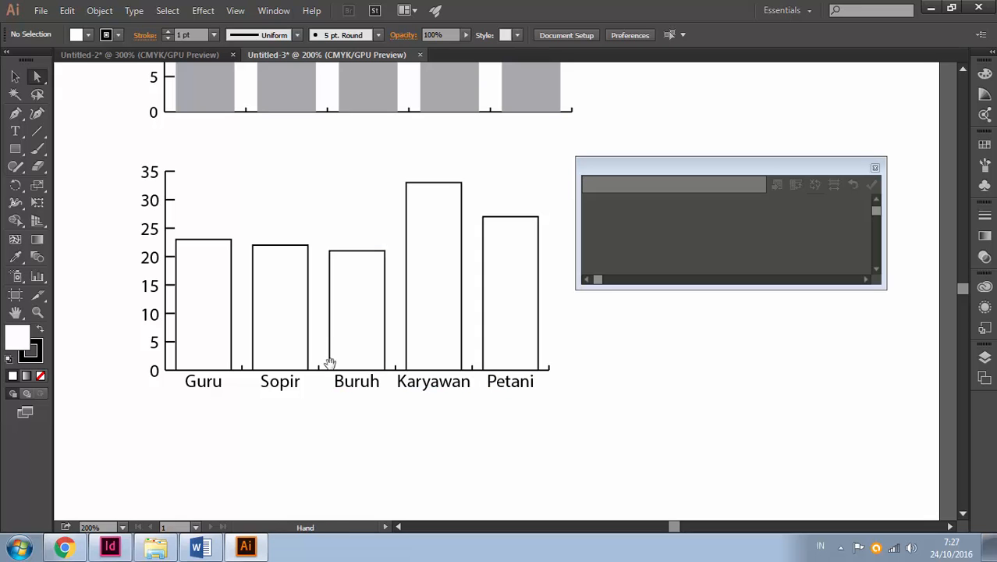
# Draw a column graph in the empty space below the outlined graph with the occupation labels
pyautogui.moveTo(327, 363); pyautogui.dragTo(324, 160)
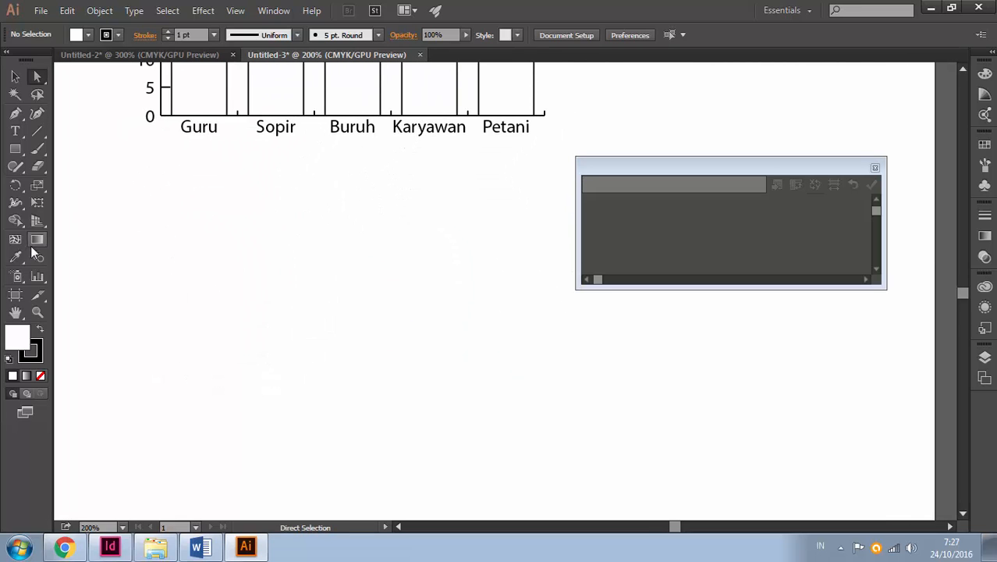
pyautogui.click(37, 276)
pyautogui.moveTo(134, 189); pyautogui.dragTo(536, 372)
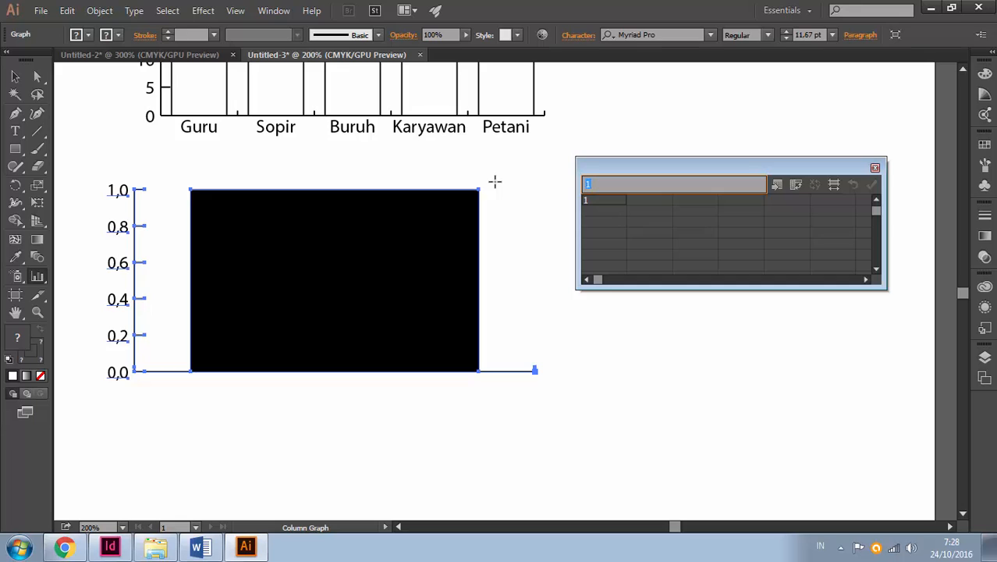
# Enter the quoted year labels "1996", "1997", "1998", "1999" and "2000" across the first row of the graph data
pyautogui.write('"1996')
pyautogui.click(645, 201)
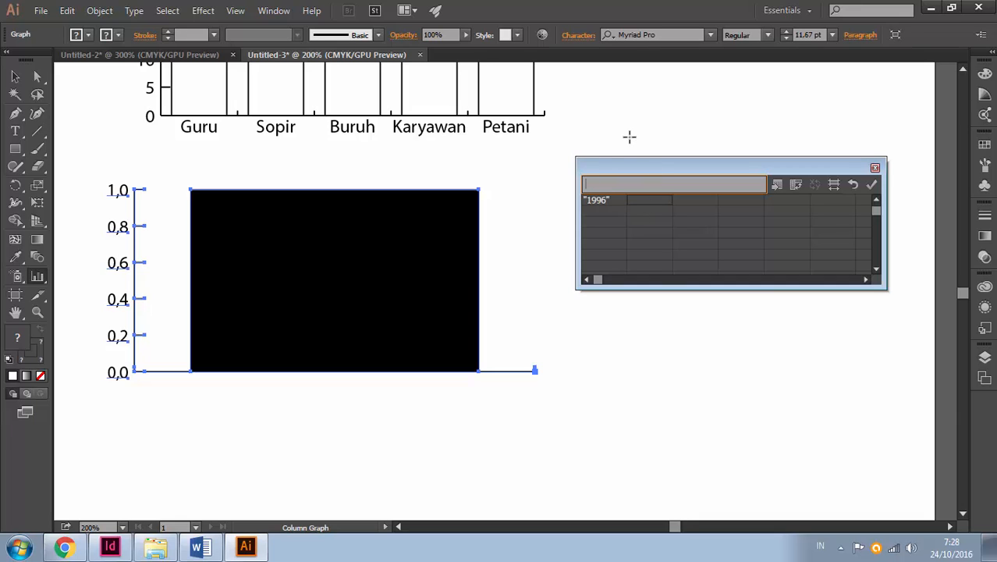
pyautogui.write('"1997')
pyautogui.click(706, 200)
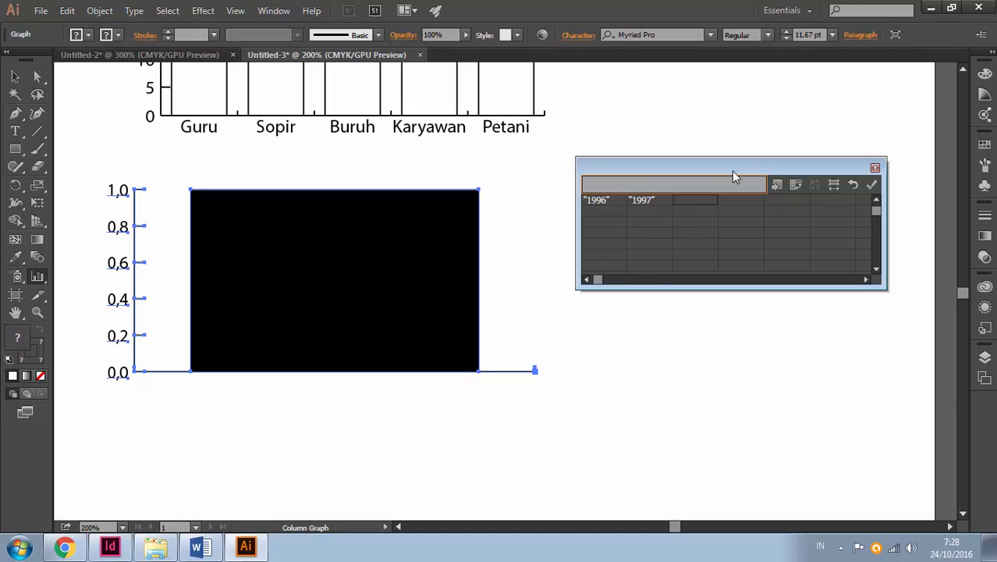
pyautogui.write('"1998"')
pyautogui.press('Tab')
pyautogui.write('"1999')
pyautogui.press('Tab')
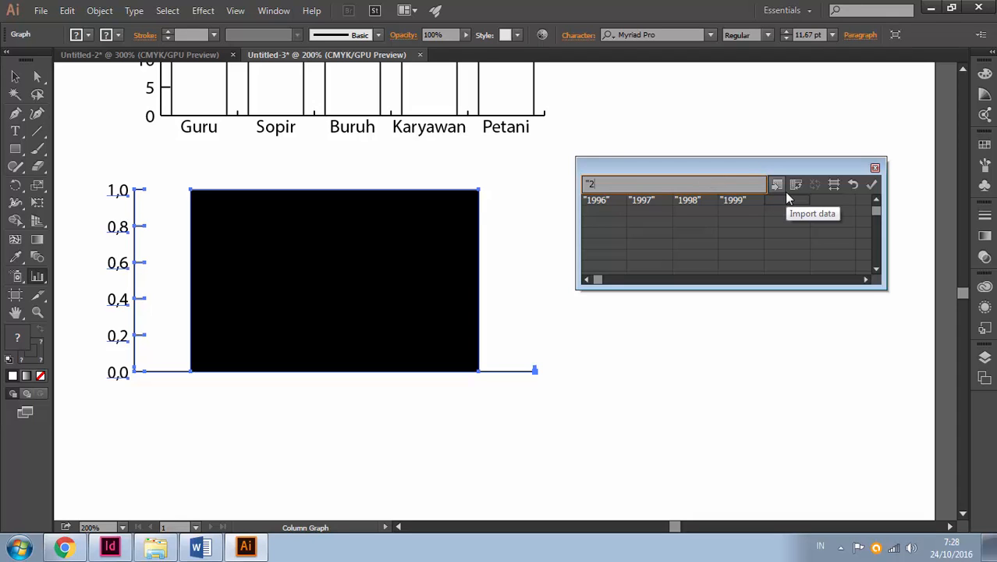
pyautogui.write('"2000"')
pyautogui.press('Return')
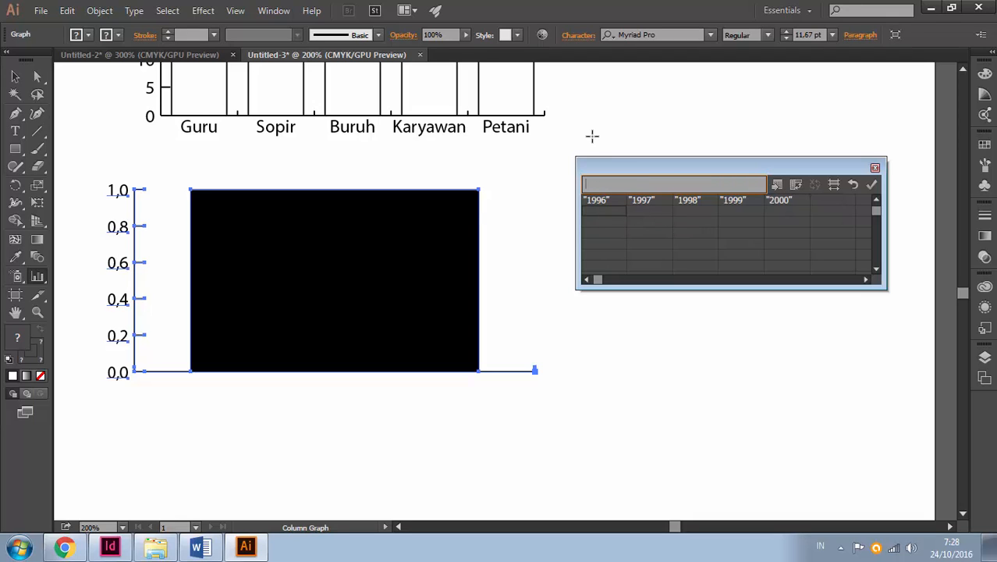
# Enter the values 23, 14, 25, 21 and 22 under the five year labels, clear the surplus cell, and apply the data
pyautogui.write('23')
pyautogui.press('KP_Enter')
pyautogui.write('14')
pyautogui.press('Tab')
pyautogui.write('25')
pyautogui.press('Tab')
pyautogui.write('21')
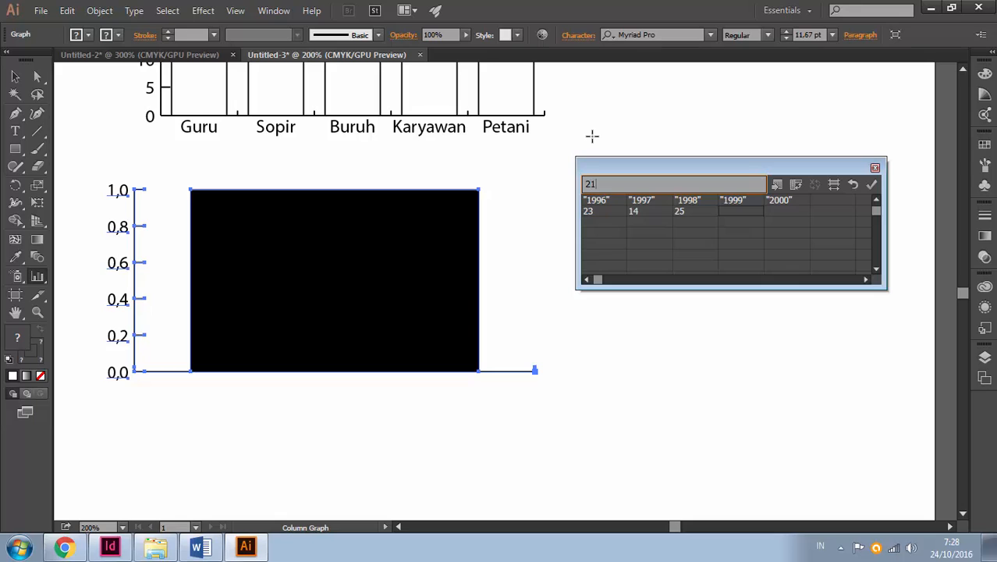
pyautogui.press('Tab')
pyautogui.write('22')
pyautogui.press('Tab')
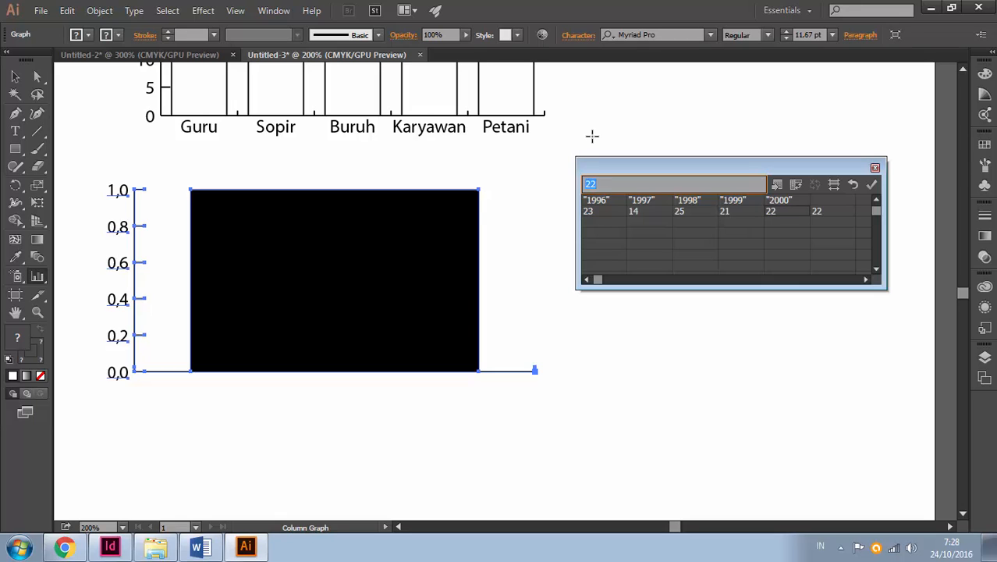
pyautogui.press('BackSpace')
pyautogui.click(870, 186)
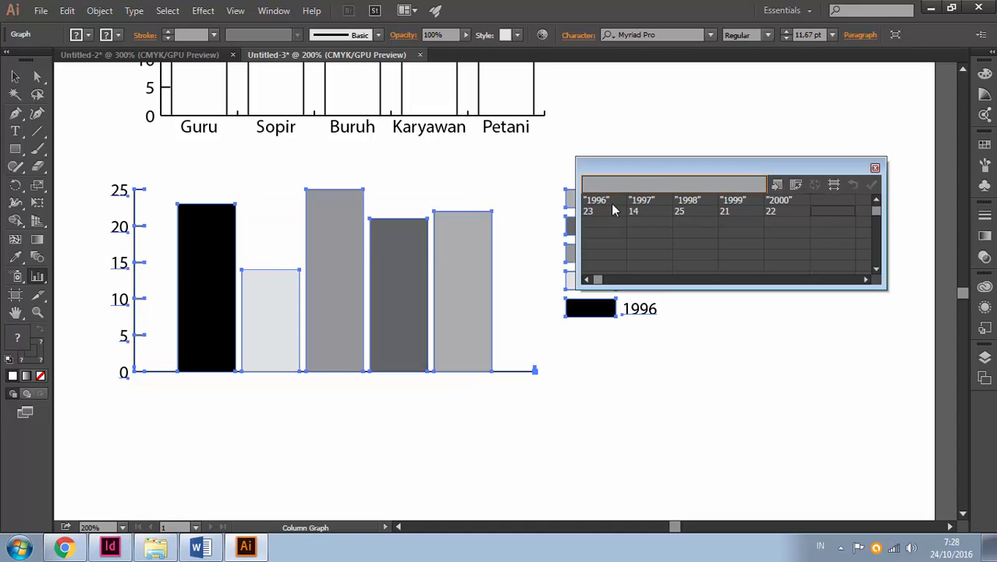
# Transpose the rows and columns of the year graph's data and apply the change
pyautogui.moveTo(643, 167); pyautogui.dragTo(635, 50)
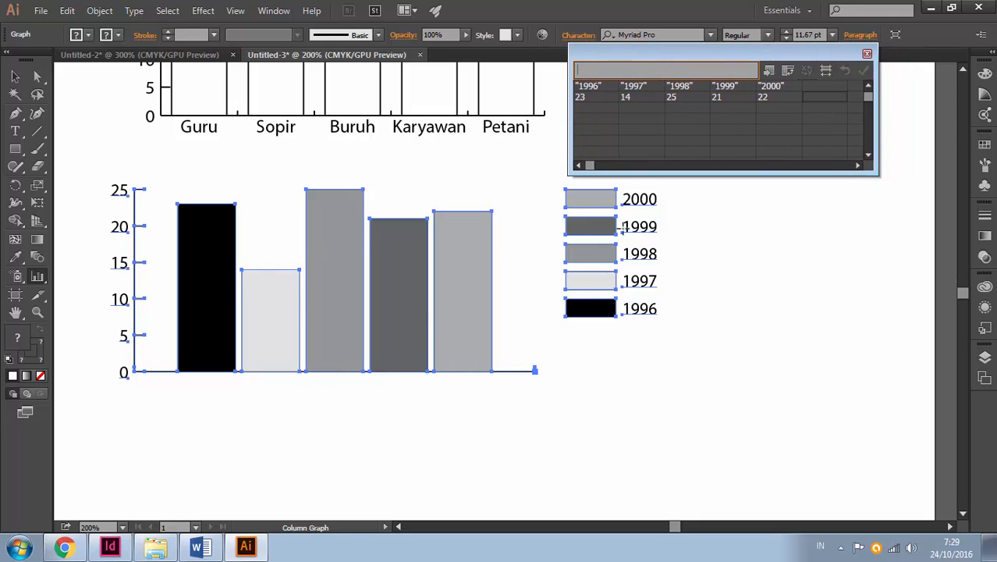
pyautogui.click(788, 72)
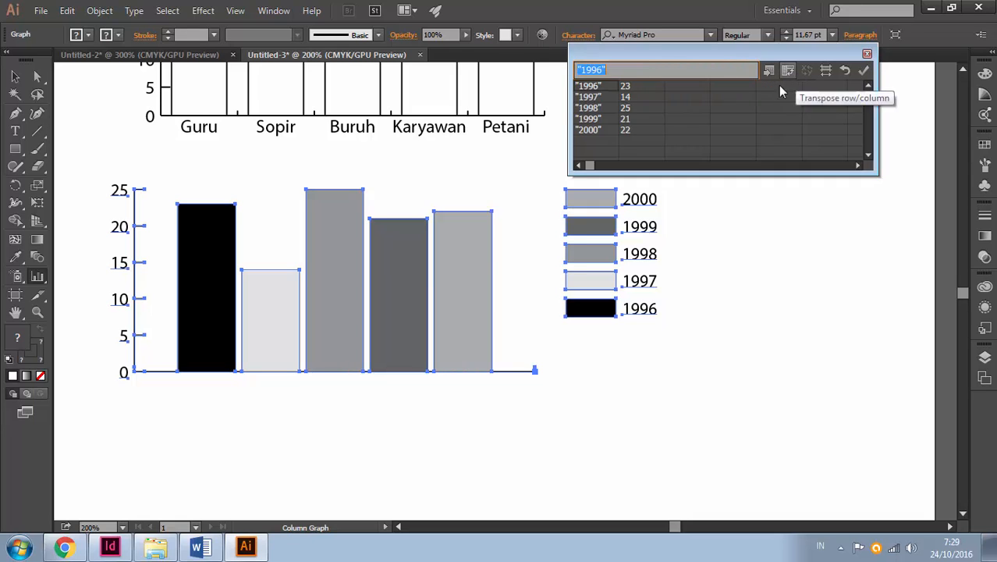
pyautogui.click(864, 71)
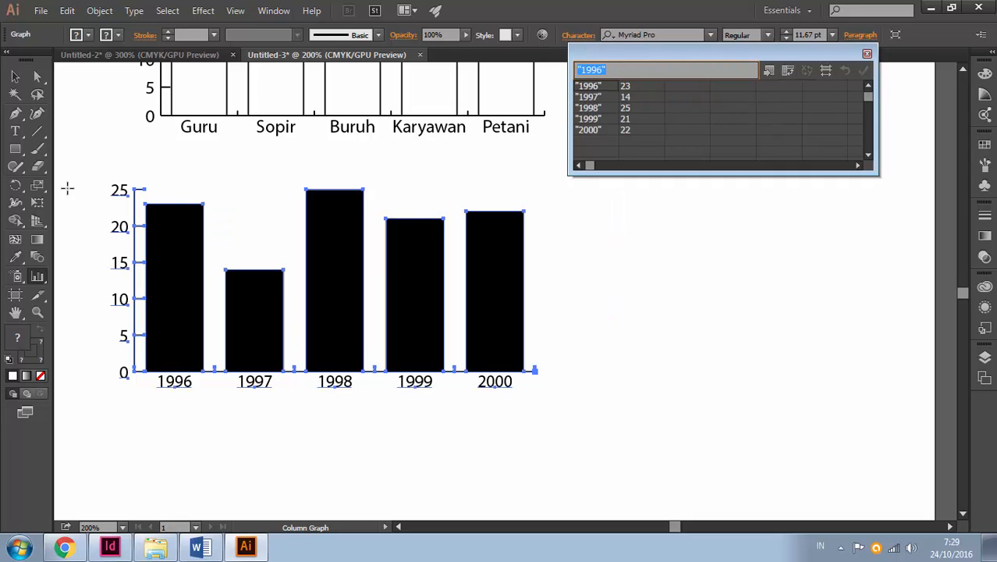
# Directly select the five black bars of the year graph and give them an orange fill with no stroke
pyautogui.click(37, 75)
pyautogui.click(600, 330)
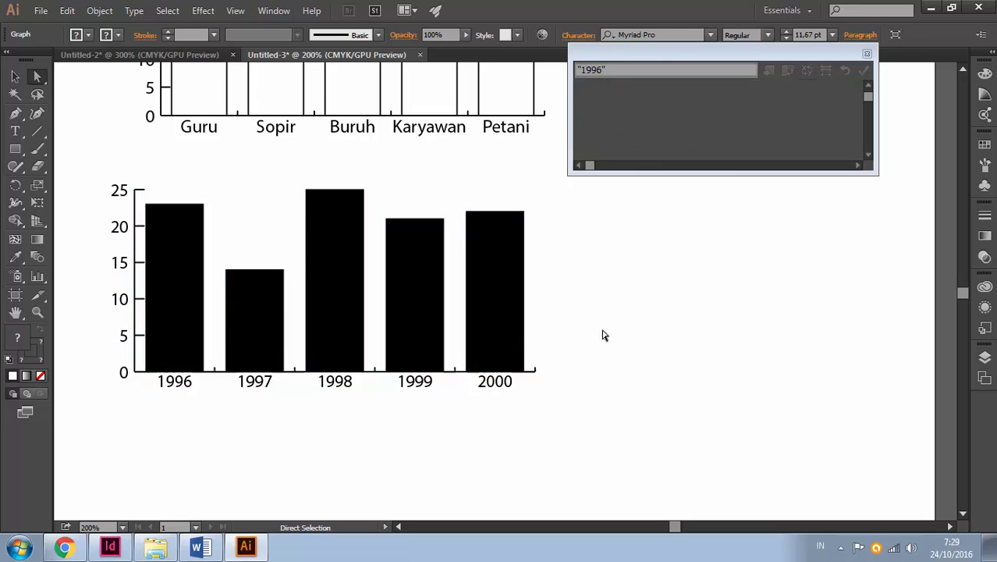
pyautogui.moveTo(598, 315); pyautogui.dragTo(182, 318)
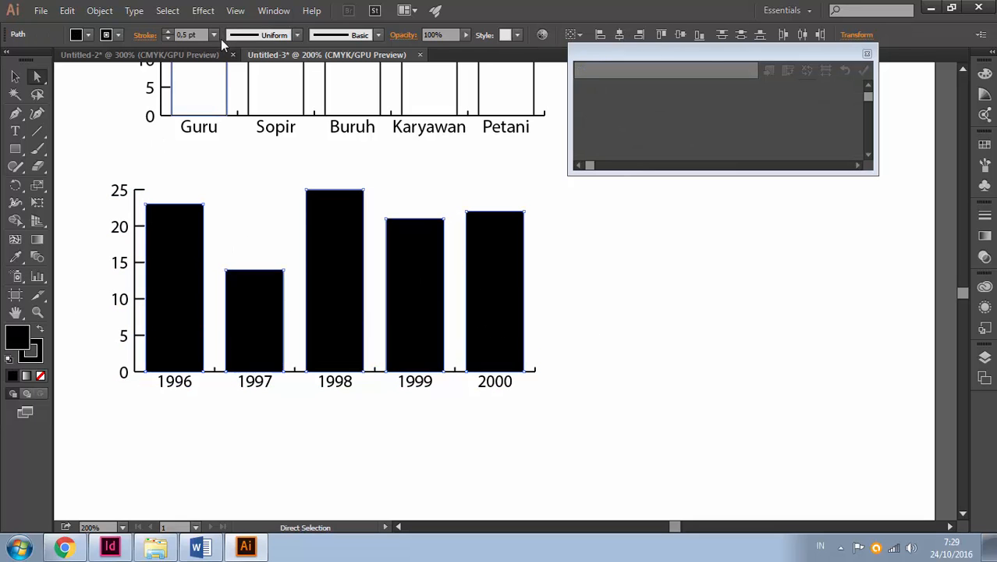
pyautogui.click(114, 35)
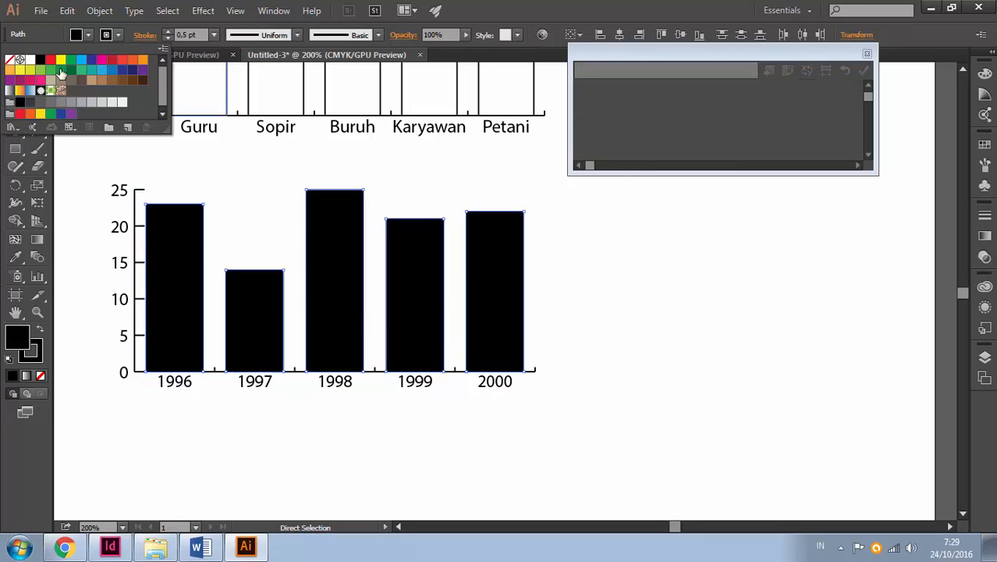
pyautogui.click(10, 60)
pyautogui.click(89, 35)
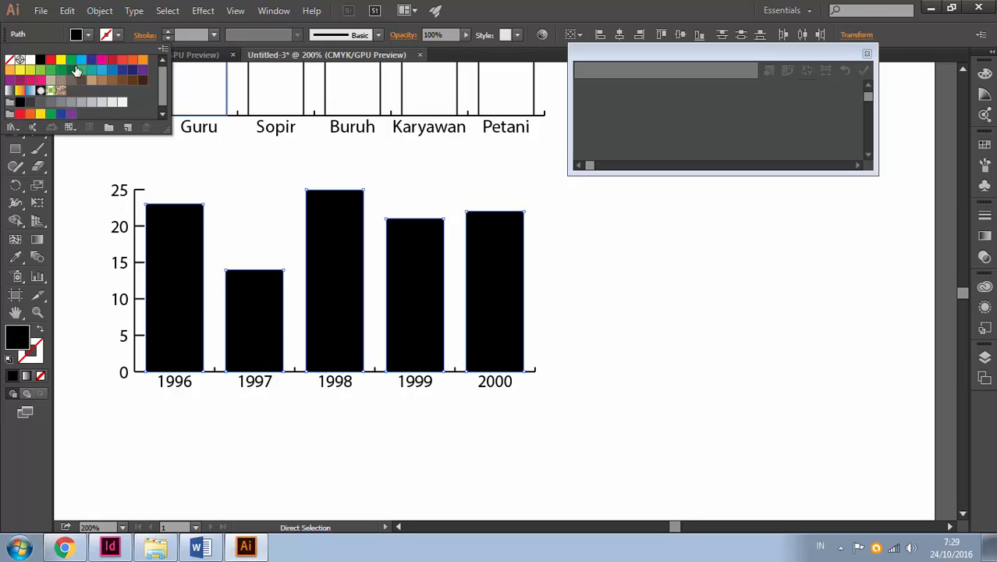
pyautogui.click(60, 61)
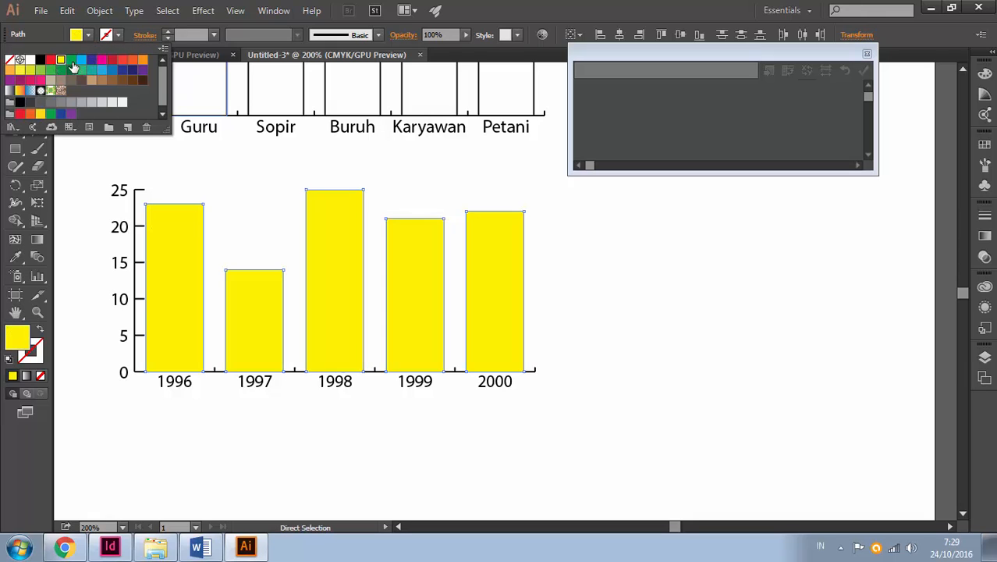
pyautogui.click(111, 60)
pyautogui.click(131, 61)
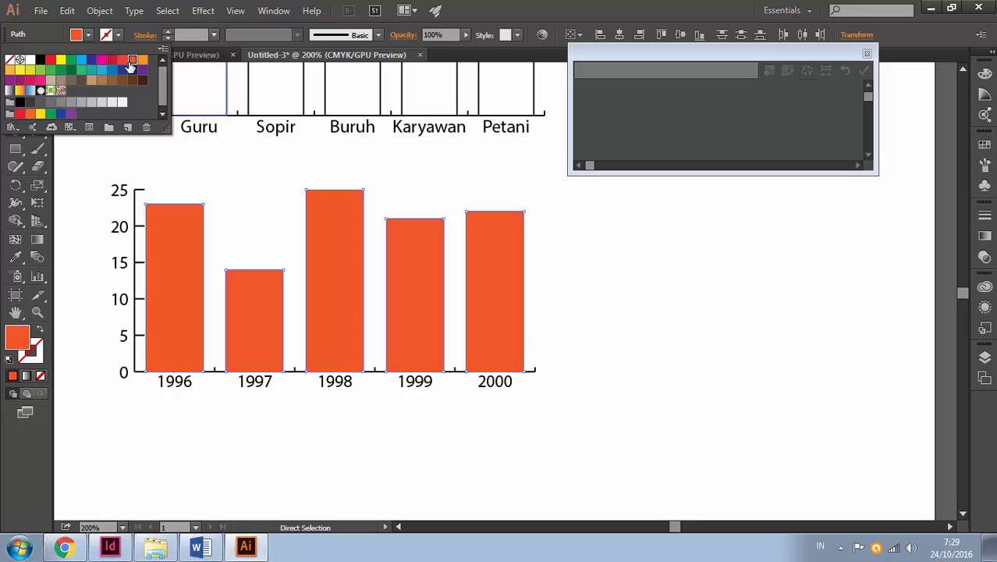
pyautogui.click(561, 226)
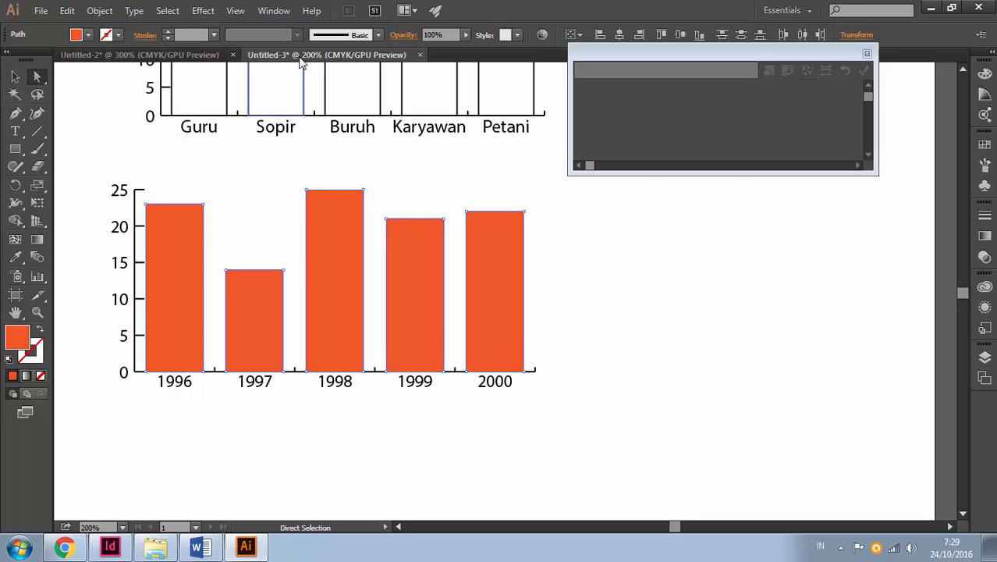
# Check the grouped graph in Untitled-2, draw a column graph below the orange one in Untitled-3, and clear its first data cell
pyautogui.click(199, 56)
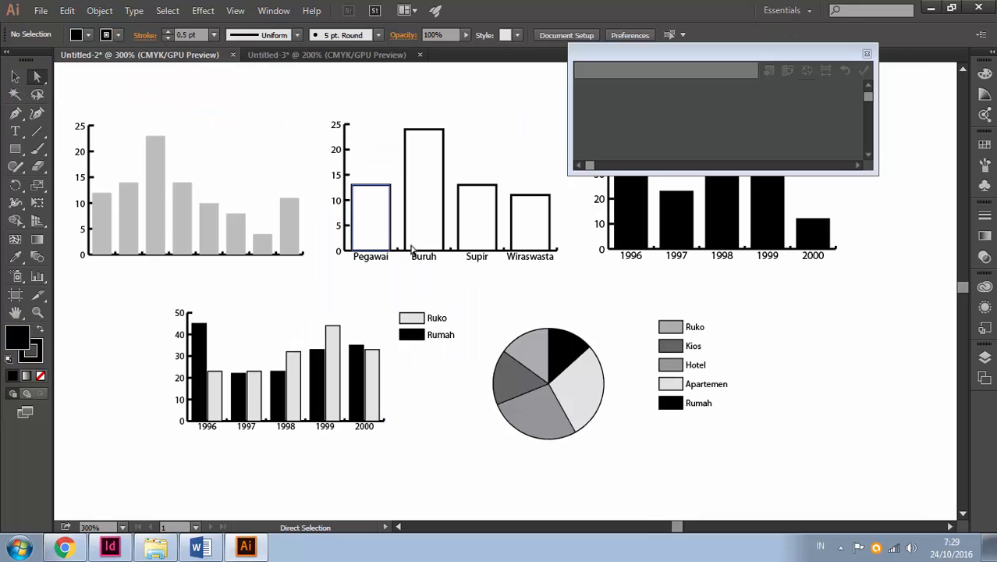
pyautogui.click(203, 414)
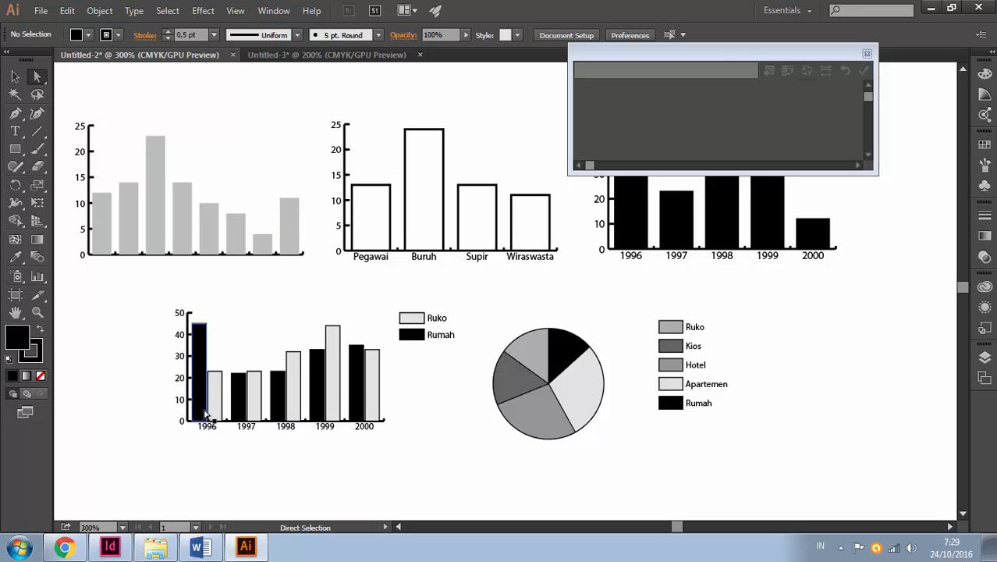
pyautogui.click(334, 55)
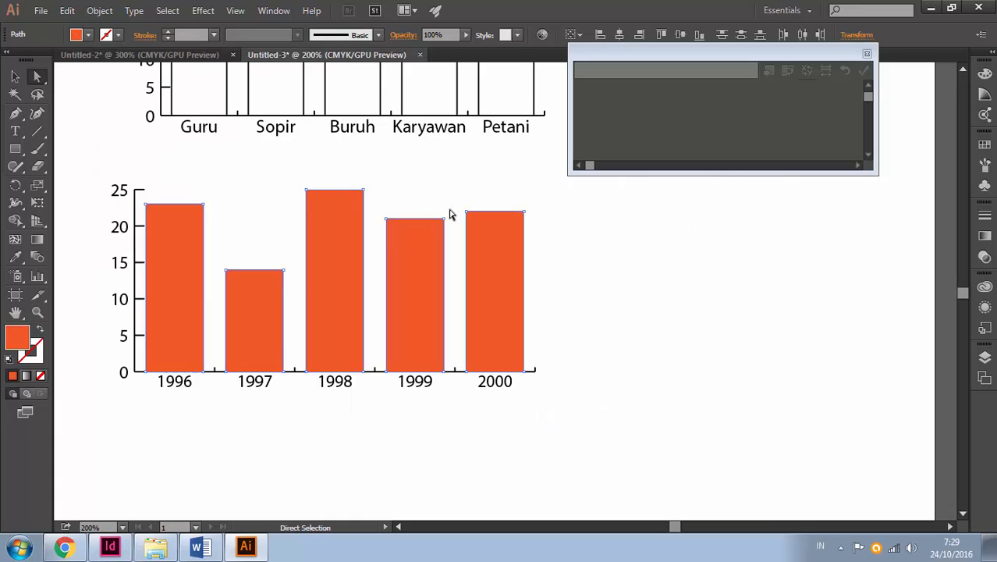
pyautogui.scroll(-5, 430, 272)
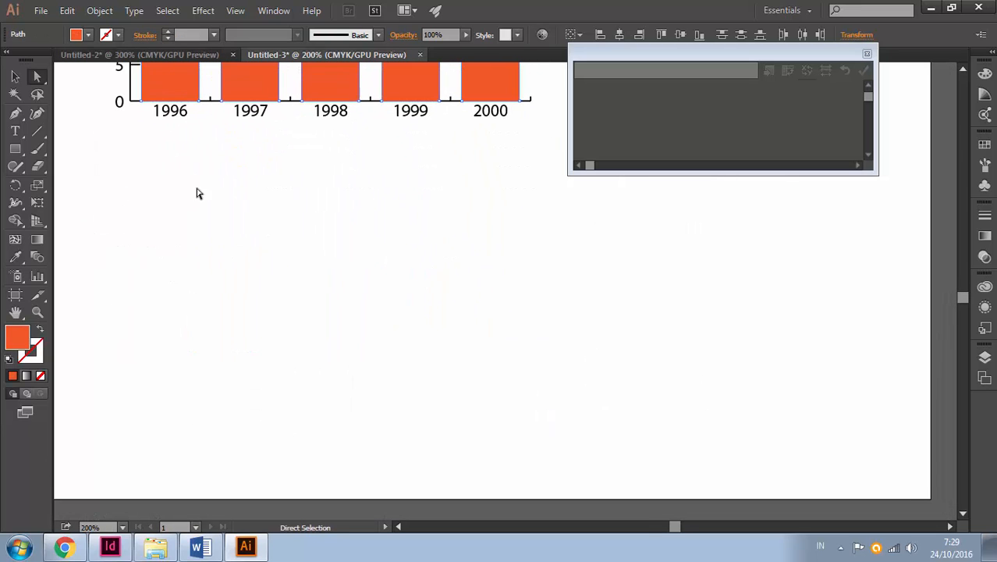
pyautogui.click(15, 148)
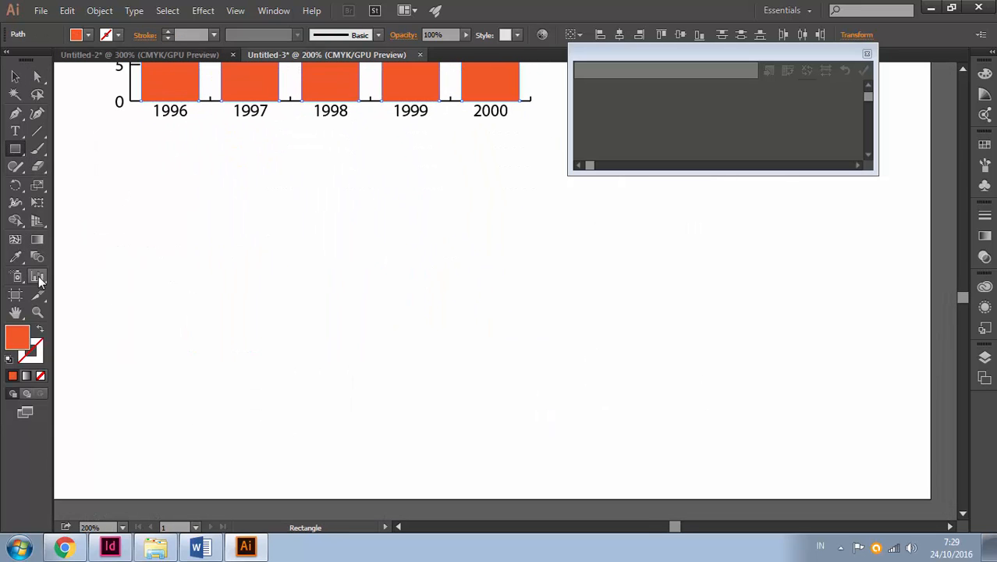
pyautogui.moveTo(41, 282); pyautogui.dragTo(70, 278)
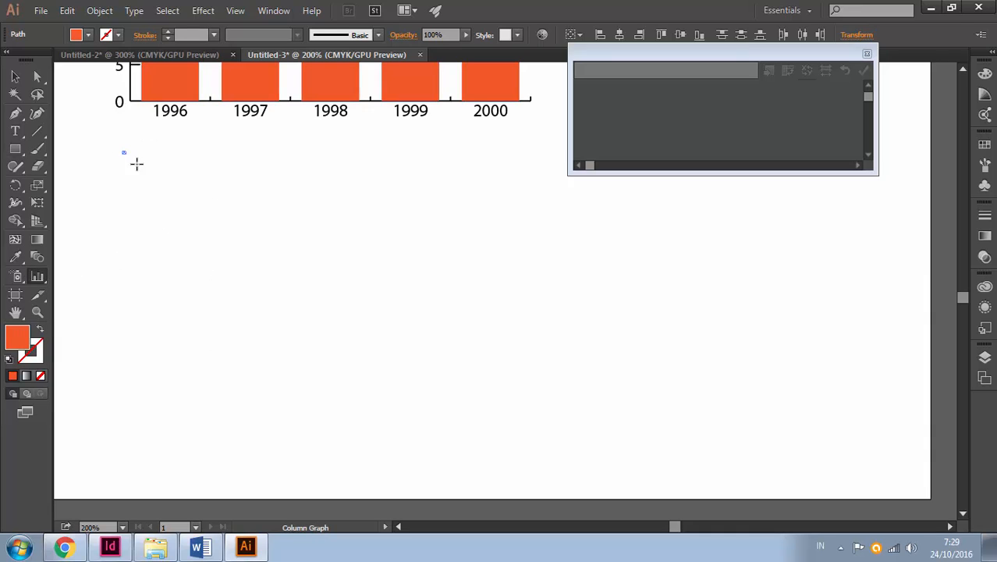
pyautogui.moveTo(137, 164); pyautogui.dragTo(503, 370)
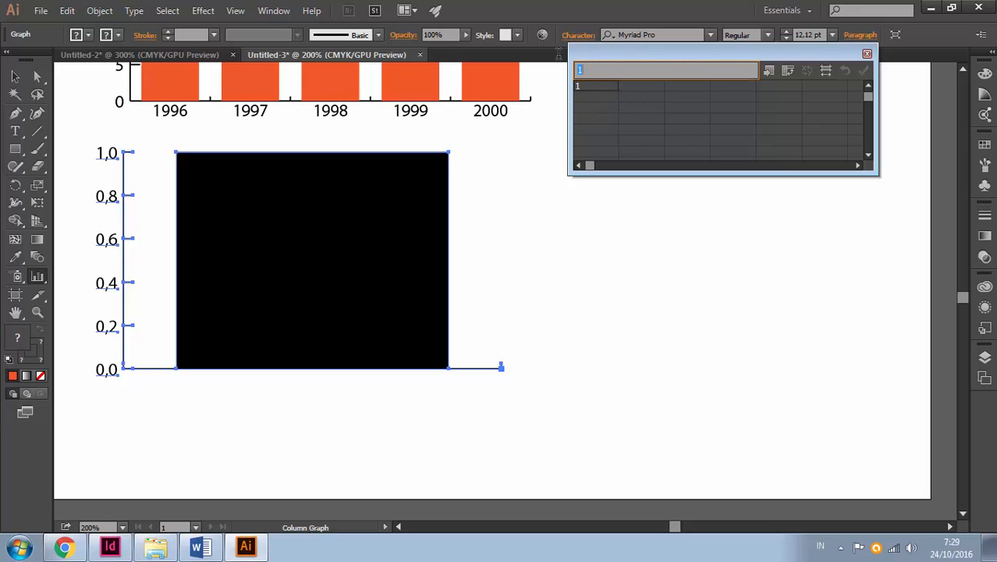
pyautogui.press('BackSpace')
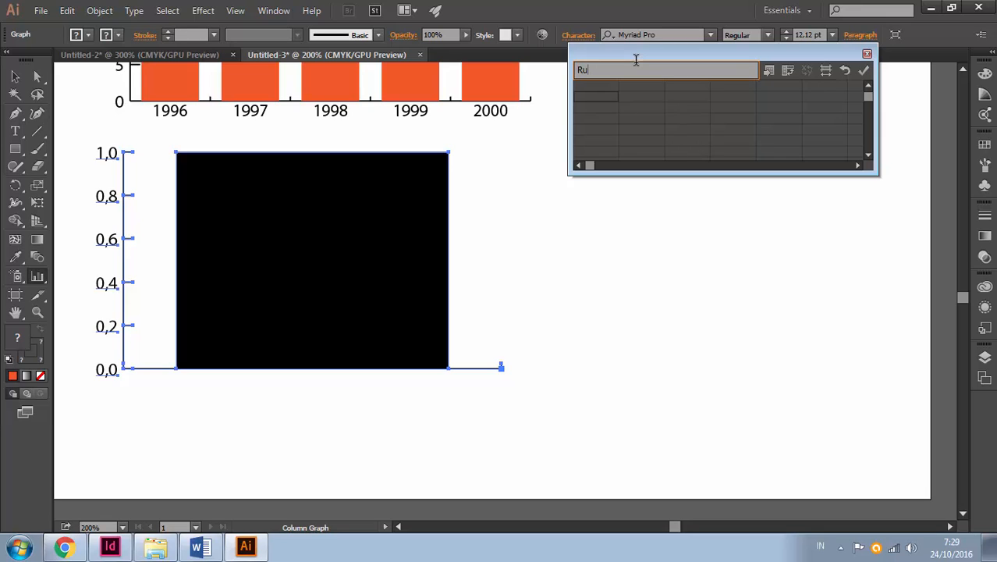
# Enter Ruko and Rumah down the first column of the graph data, starting in the second row
pyautogui.write('ko')
pyautogui.press('Return')
pyautogui.write('Rumah')
# Enter Ruko and Rumah as headings in the second and third columns of the first row, and clear the stray Rumah entry below
pyautogui.click(644, 87)
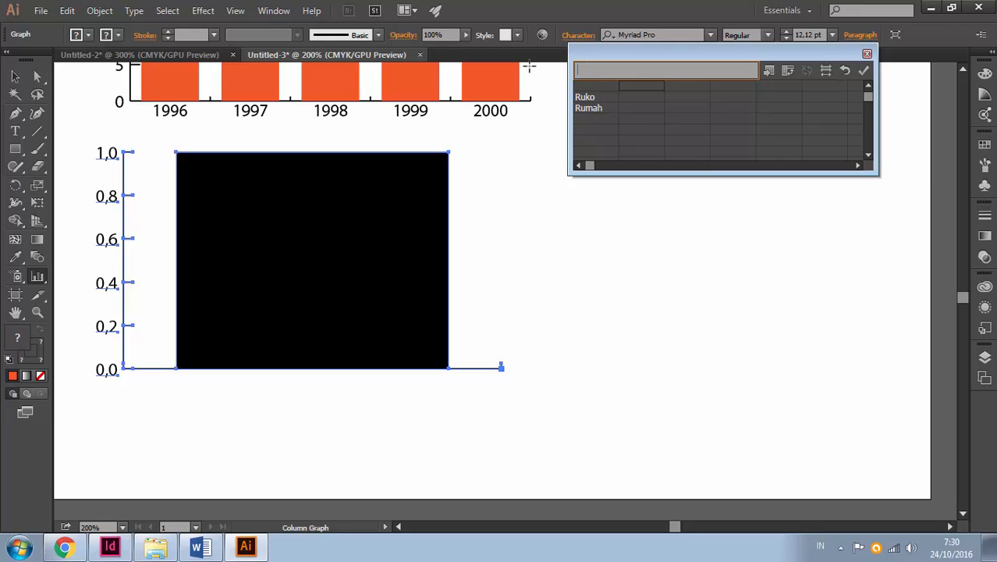
pyautogui.write('Ruko')
pyautogui.press('Tab')
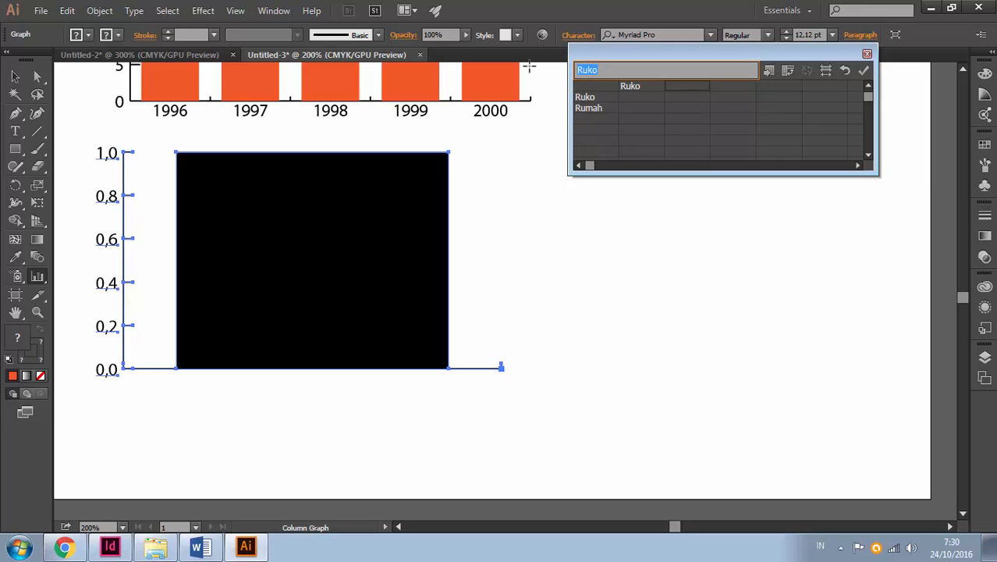
pyautogui.write('Rumah')
pyautogui.press('Down')
pyautogui.press('Left')
pyautogui.press('Left')
pyautogui.press('Right')
pyautogui.press('Right')
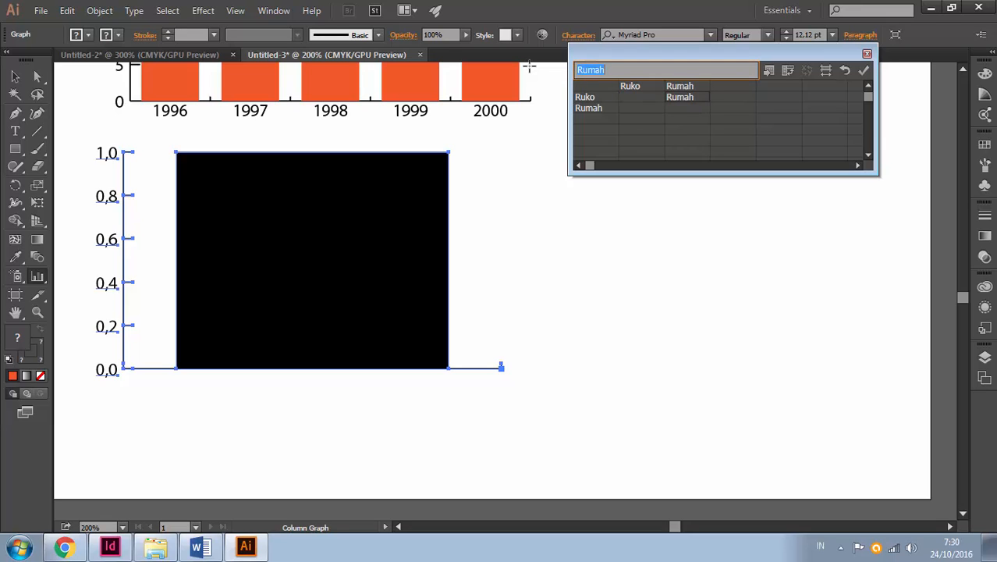
pyautogui.press('Delete')
# Enter the quoted years "1996", "1997", "1998", "1999" and "2000" down the first column, starting in the second row
pyautogui.press('Left')
pyautogui.press('Left')
pyautogui.write('"')
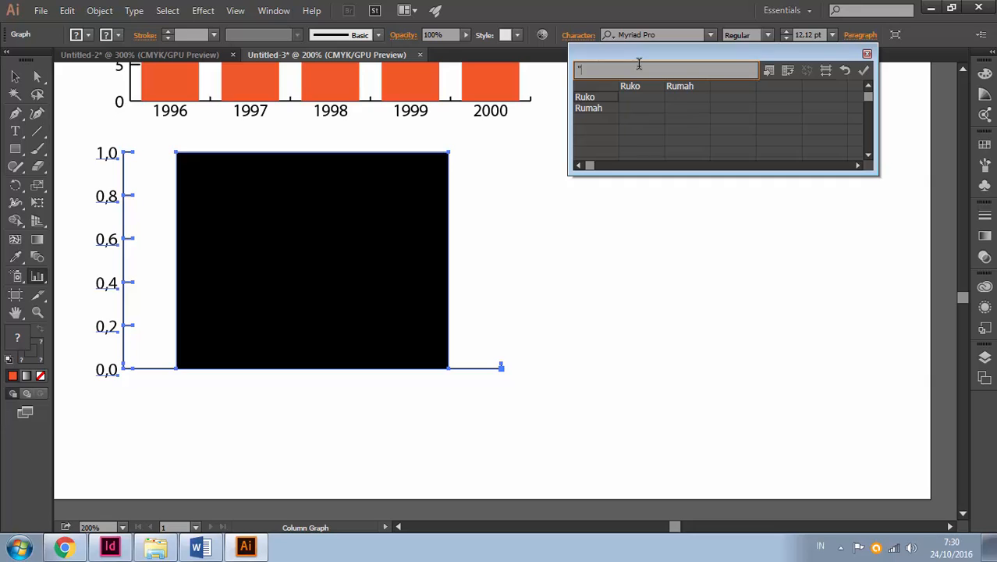
pyautogui.write('997"')
pyautogui.press('Return')
pyautogui.write('"')
pyautogui.press('Return')
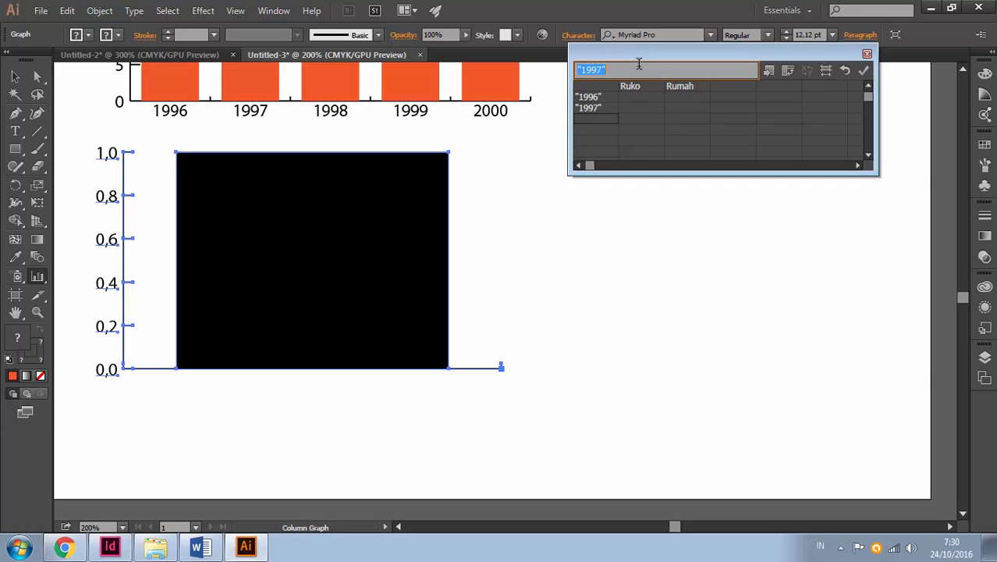
pyautogui.write('"1998"')
pyautogui.press('Return')
pyautogui.write('"')
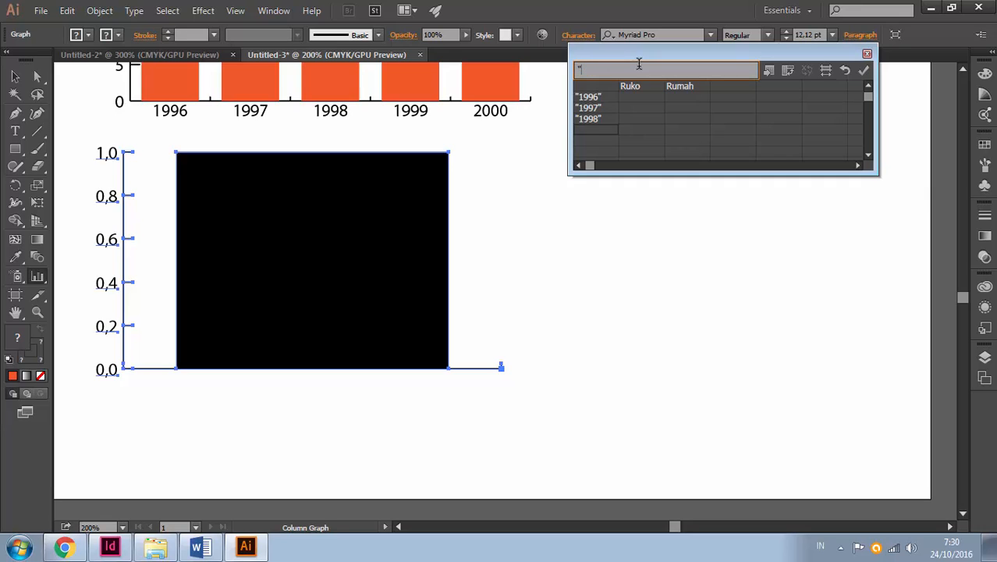
pyautogui.write('1999"')
pyautogui.press('Return')
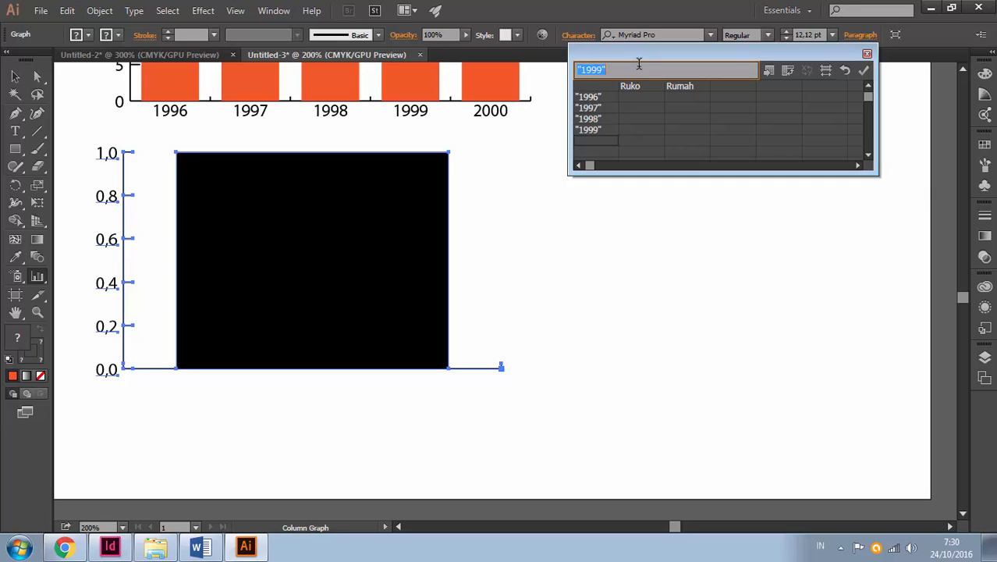
pyautogui.write('"2000')
pyautogui.press('Return')
pyautogui.write('1')
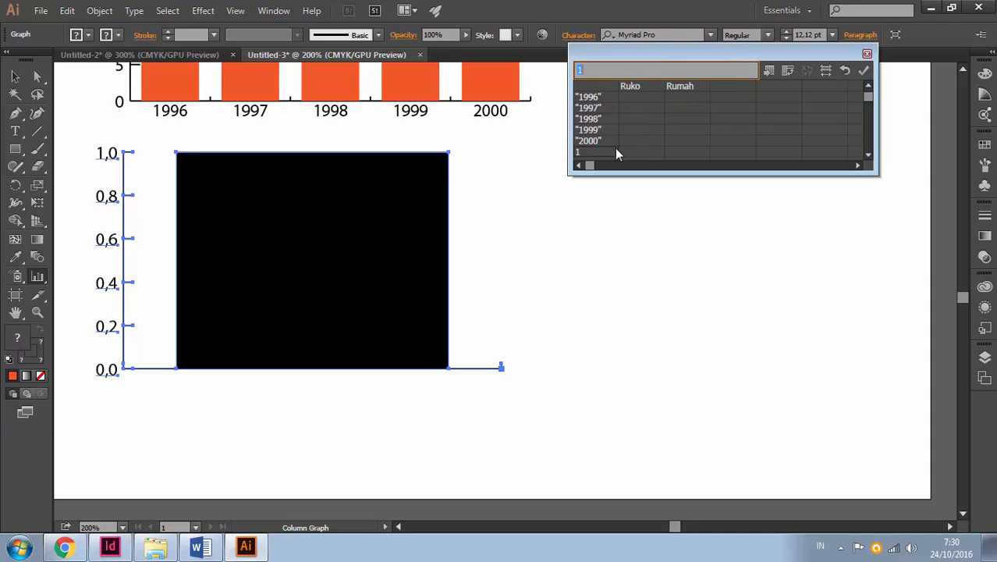
# Clear the stray 1 below "2000" and enter Ruko values 12, 21 and 22 and Rumah values 11, 23, 12 and 12, starting at "1996"
pyautogui.press('BackSpace')
pyautogui.write('12')
pyautogui.press('Tab')
pyautogui.write('23')
pyautogui.press('Return')
pyautogui.click(650, 110)
pyautogui.write('21')
pyautogui.press('Return')
pyautogui.write('22')
pyautogui.click(671, 117)
pyautogui.write('12')
pyautogui.press('Return')
pyautogui.click(685, 97)
pyautogui.write('11')
# Set Ruko to 11 for "1998", 12 for "1999" and 33 for "2000", enter Rumah 33 for "2000", and apply the graph data
pyautogui.click(645, 119)
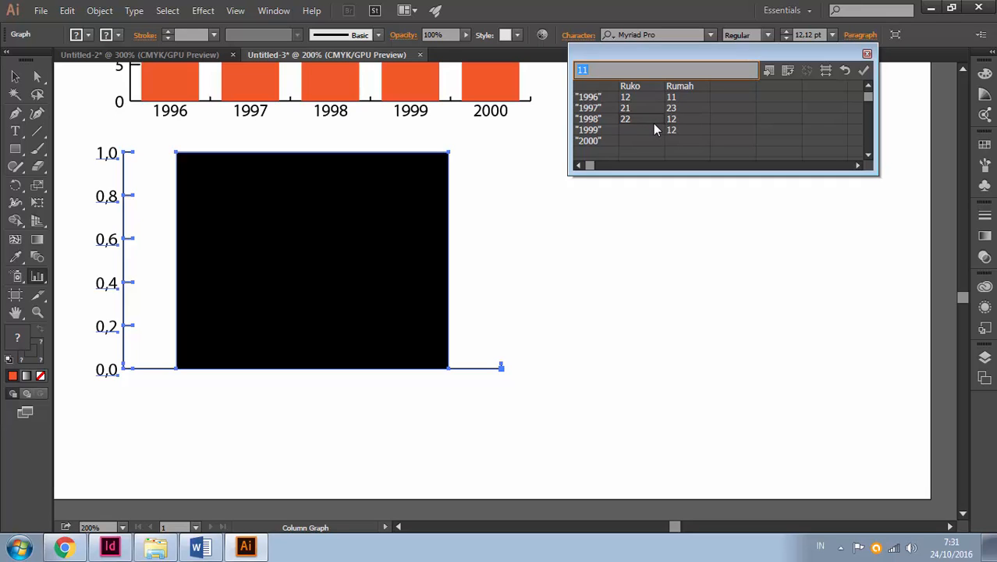
pyautogui.write('11')
pyautogui.press('Return')
pyautogui.write('12')
pyautogui.press('Return')
pyautogui.write('33')
pyautogui.click(675, 139)
pyautogui.press('Return')
pyautogui.click(864, 71)
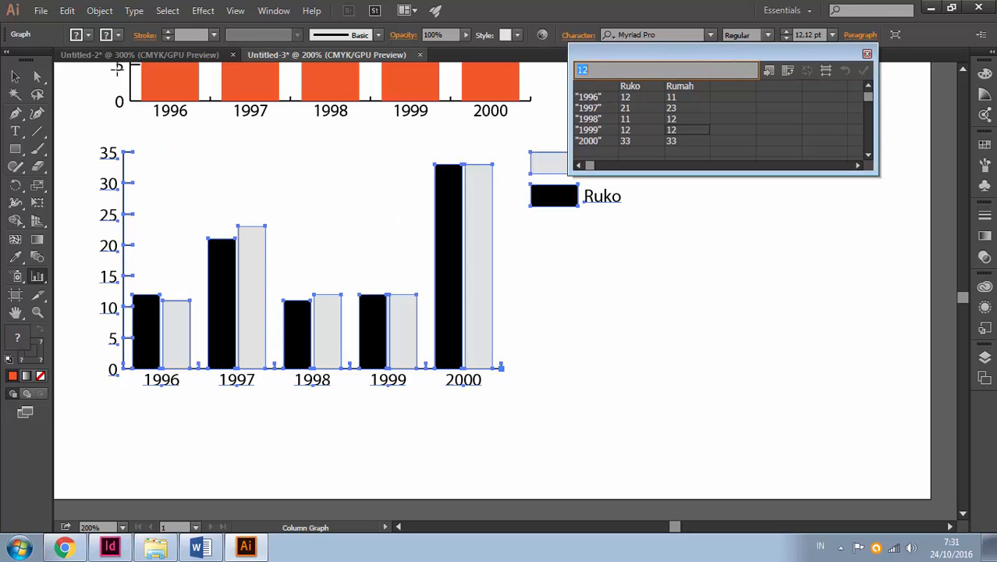
# Check the example pie graph in Untitled-2 and return to the grouped column graph in Untitled-3
pyautogui.click(548, 292)
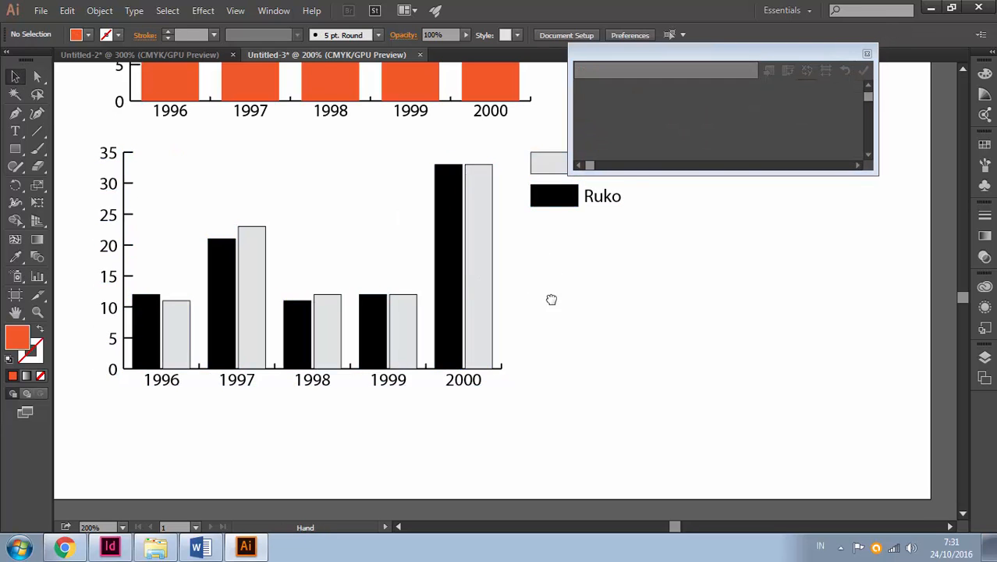
pyautogui.moveTo(550, 296); pyautogui.dragTo(578, 344)
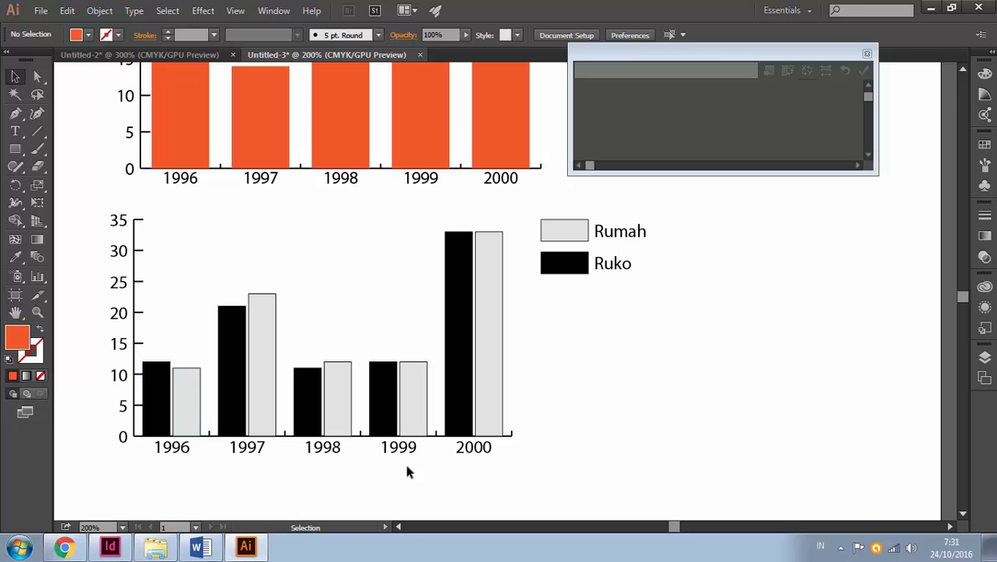
pyautogui.moveTo(646, 324); pyautogui.dragTo(422, 435)
pyautogui.click(195, 57)
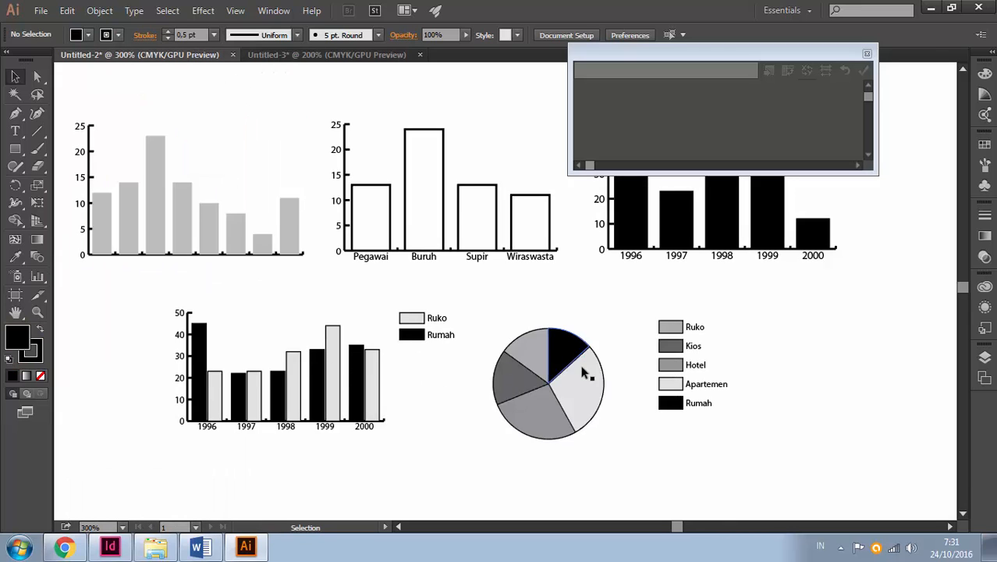
pyautogui.click(382, 55)
pyautogui.scroll(-3, 443, 178)
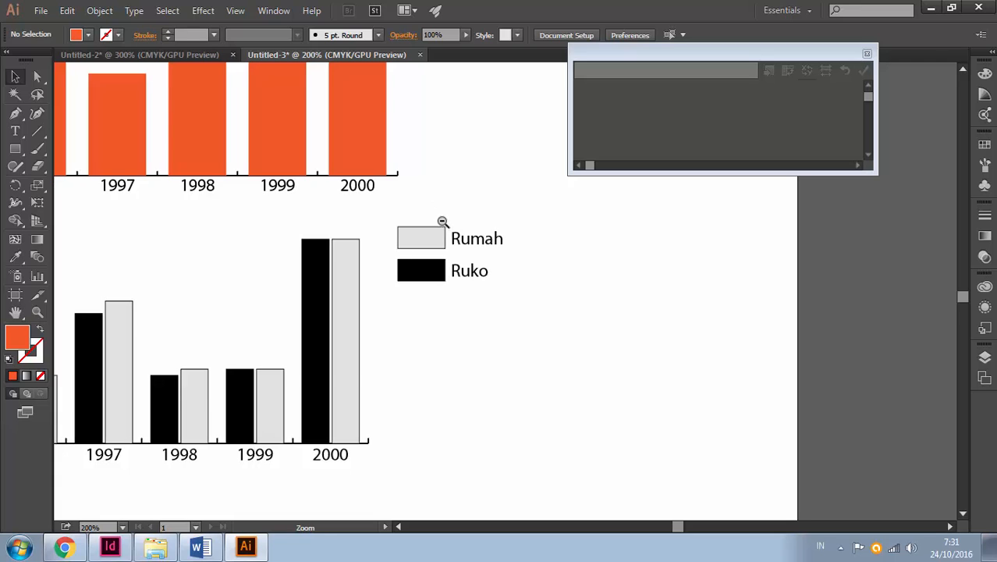
pyautogui.hotkey('ctrl', '-')
pyautogui.moveTo(450, 279); pyautogui.dragTo(402, 203)
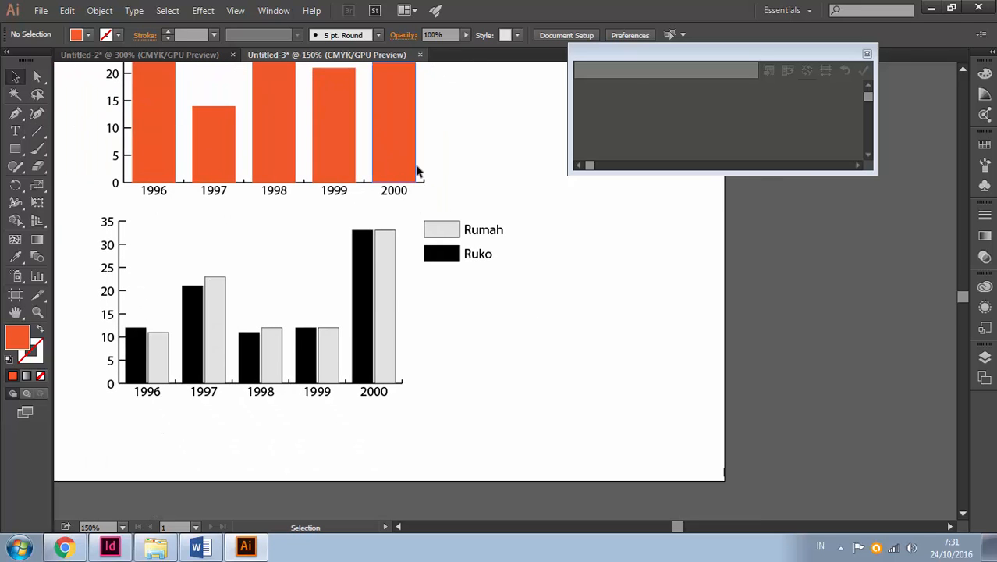
# Copy the grouped Ruko/Rumah graph's entire data table, including the year labels and headings
pyautogui.click(386, 282)
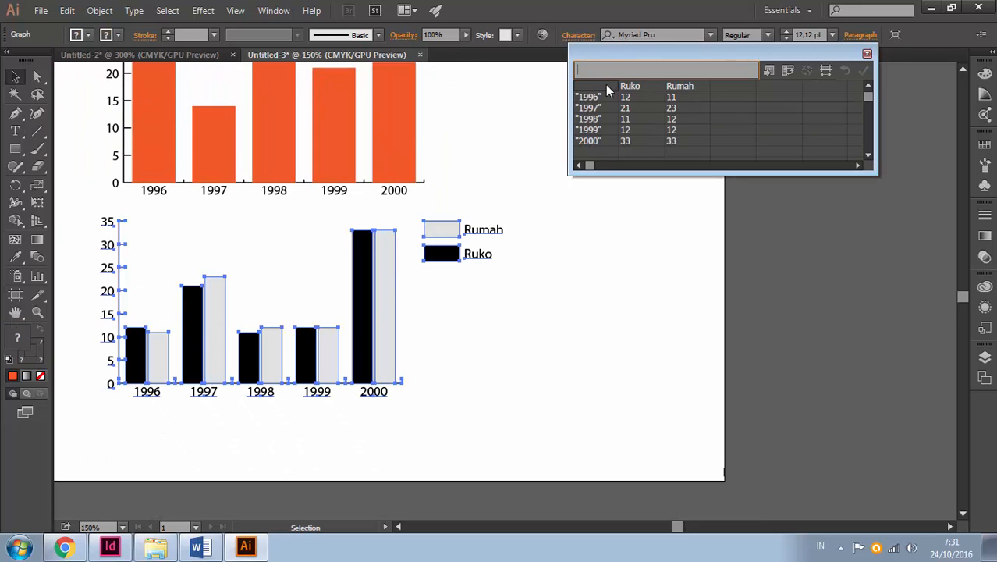
pyautogui.click(685, 140)
pyautogui.moveTo(602, 86); pyautogui.dragTo(691, 142)
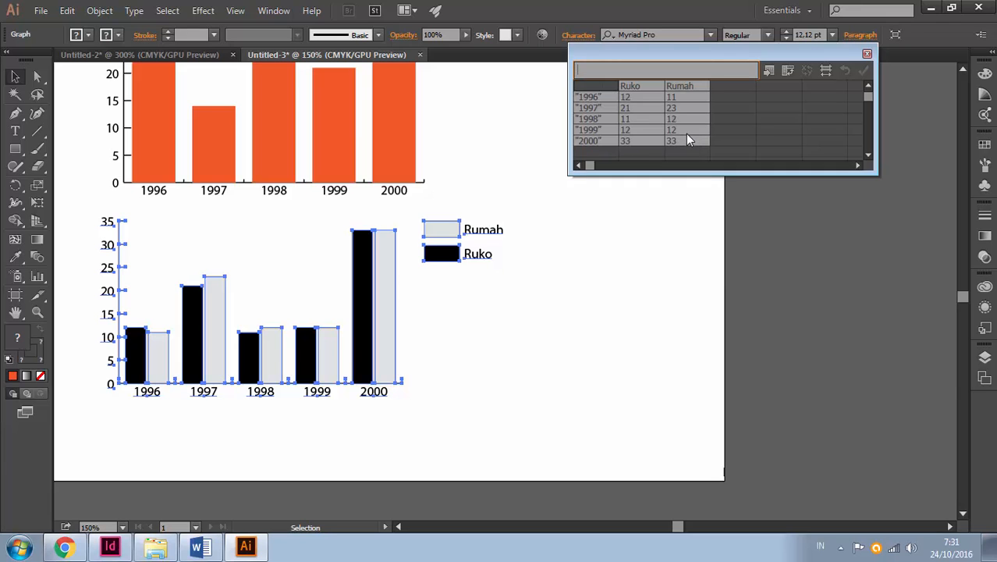
pyautogui.click(67, 10)
pyautogui.click(148, 82)
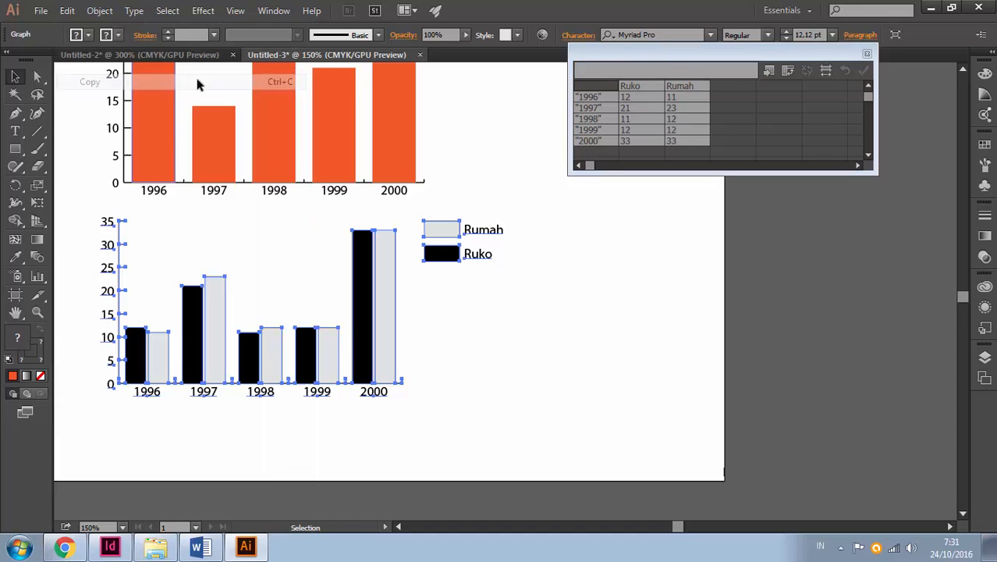
# Draw a pie graph with the Pie Graph tool in the empty area beside the orange column graph
pyautogui.click(496, 160)
pyautogui.moveTo(496, 160); pyautogui.dragTo(452, 230)
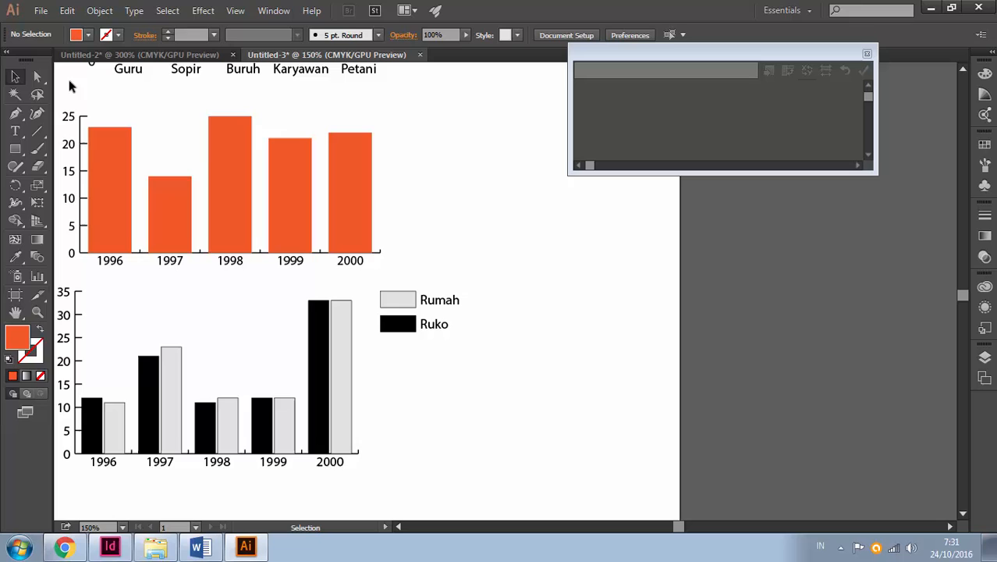
pyautogui.click(38, 283)
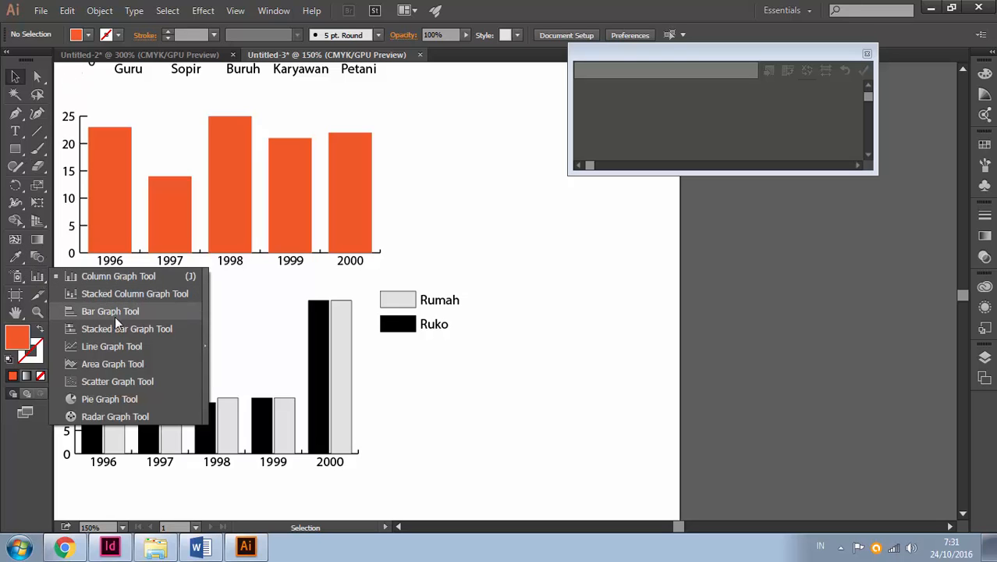
pyautogui.click(119, 400)
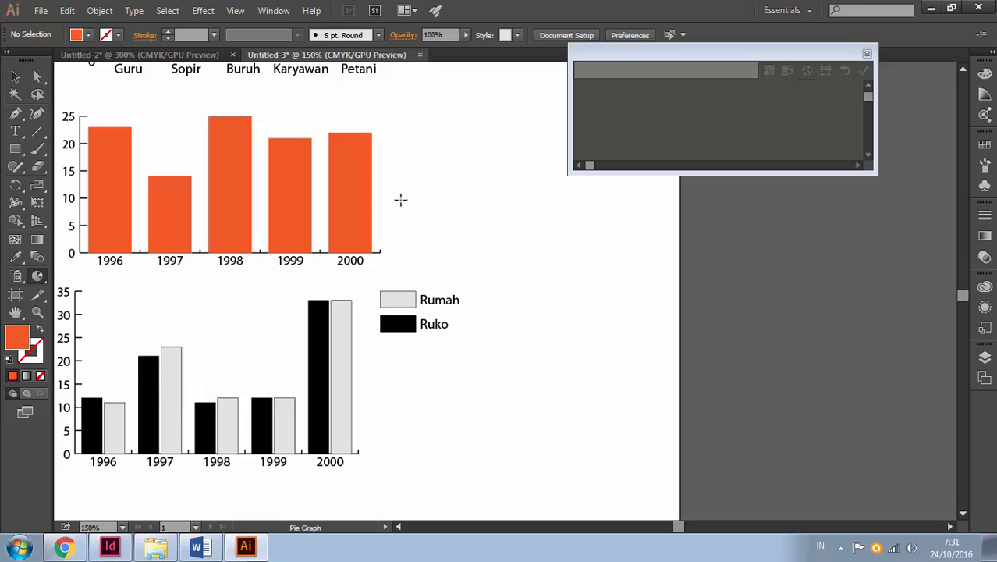
pyautogui.moveTo(401, 198); pyautogui.dragTo(512, 341)
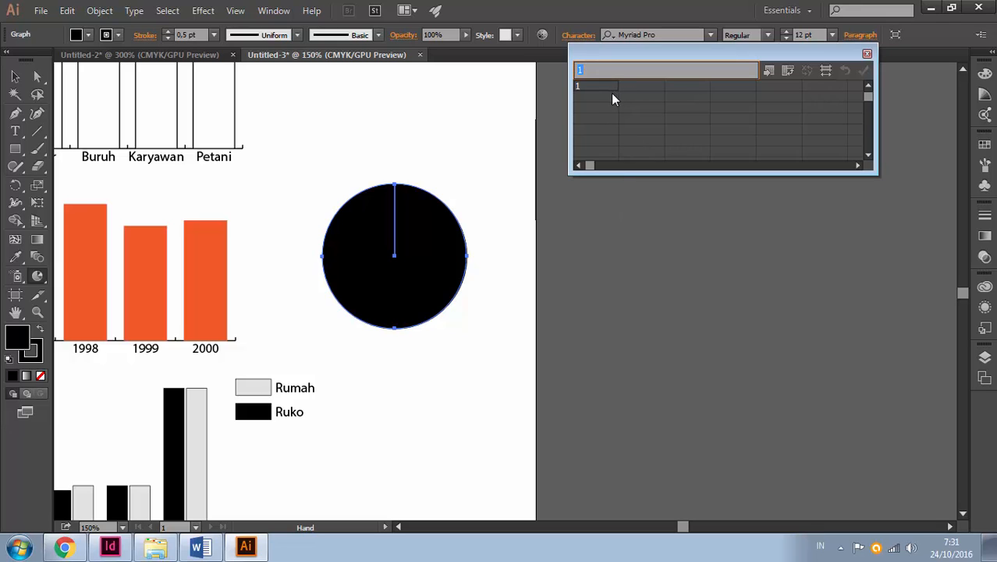
# Paste the copied Ruko/Rumah table into the pie graph's data and apply it
pyautogui.hotkey('ctrl', 'v')
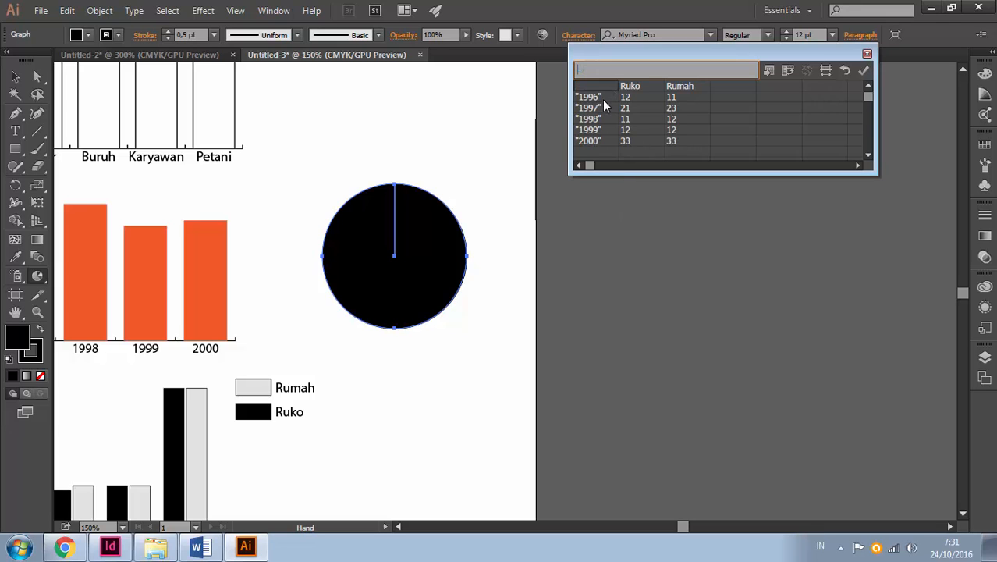
pyautogui.click(67, 10)
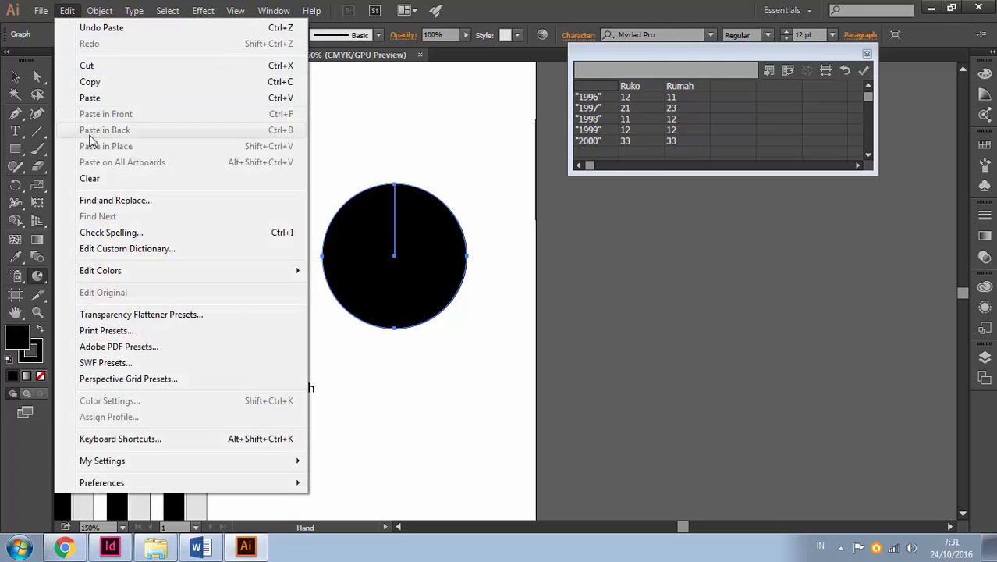
pyautogui.click(659, 55)
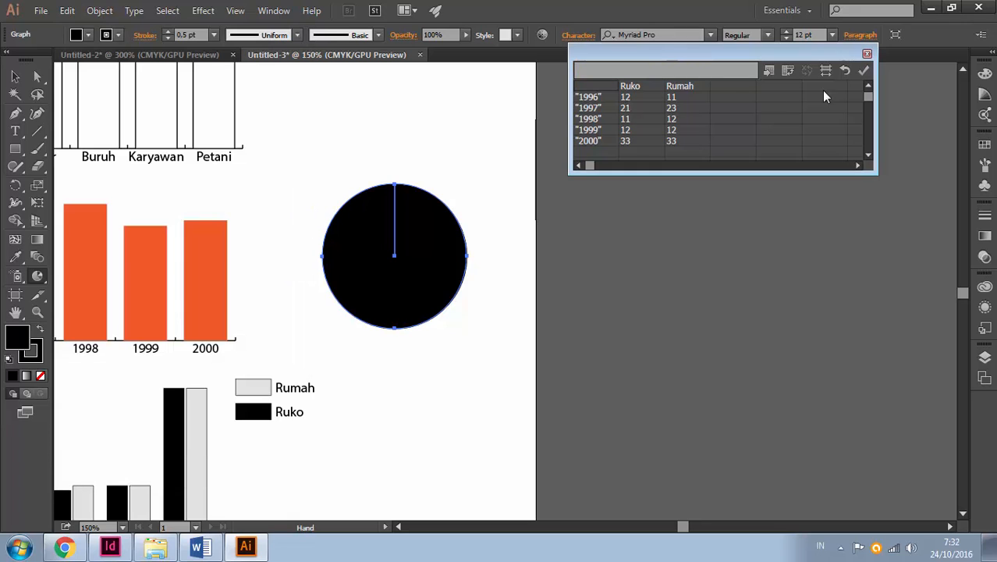
pyautogui.click(862, 72)
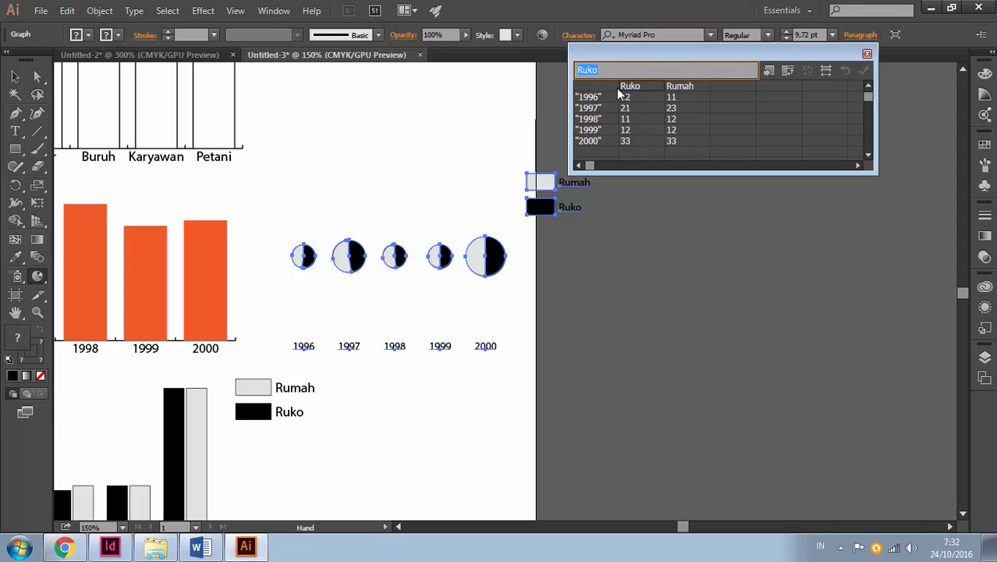
# Transpose the pie graph's rows and columns so the years become column headings, and apply the data
pyautogui.moveTo(624, 86); pyautogui.dragTo(705, 138)
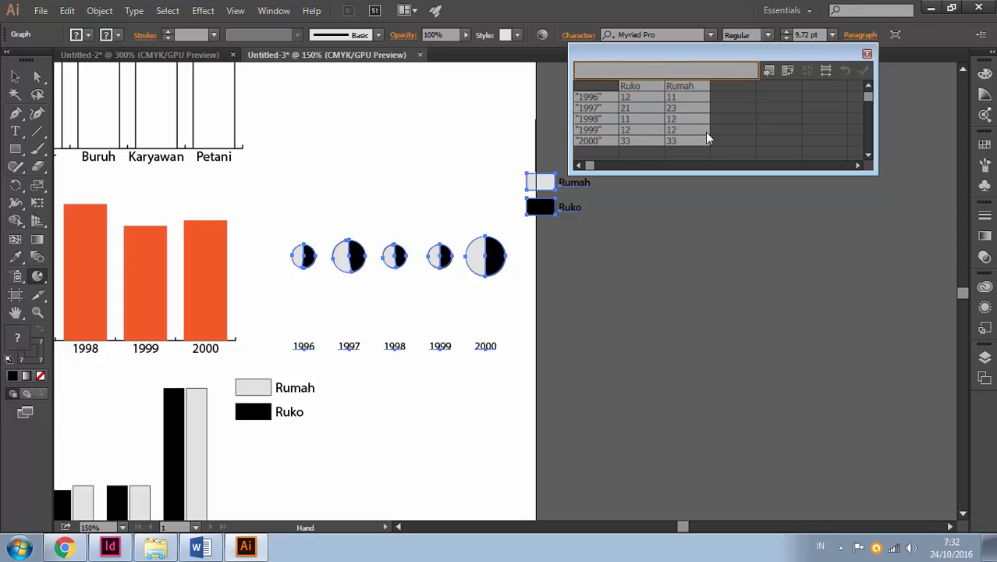
pyautogui.click(788, 72)
pyautogui.click(864, 72)
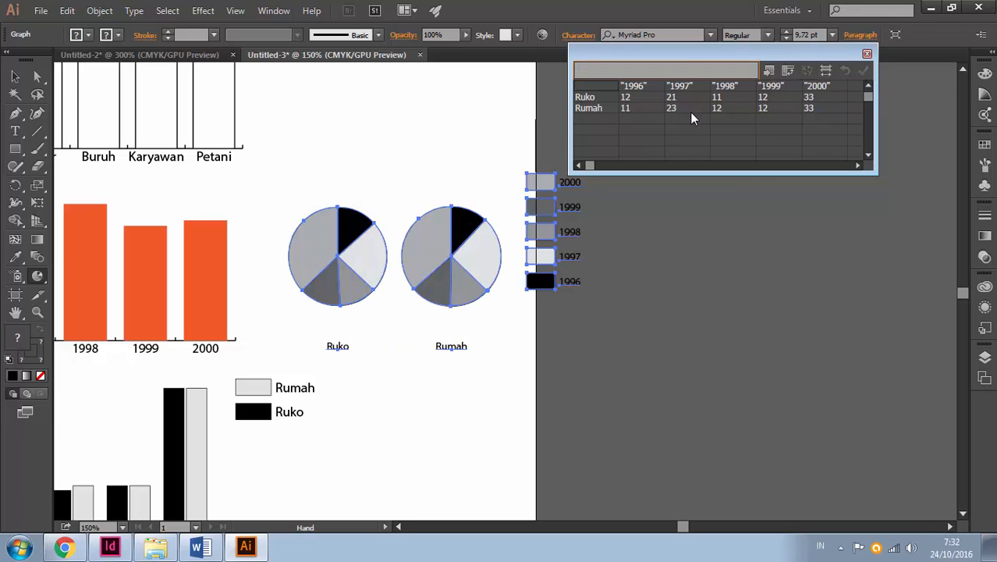
pyautogui.click(15, 76)
# Delete the Rumah row from the pie graph's data and apply the change
pyautogui.click(634, 109)
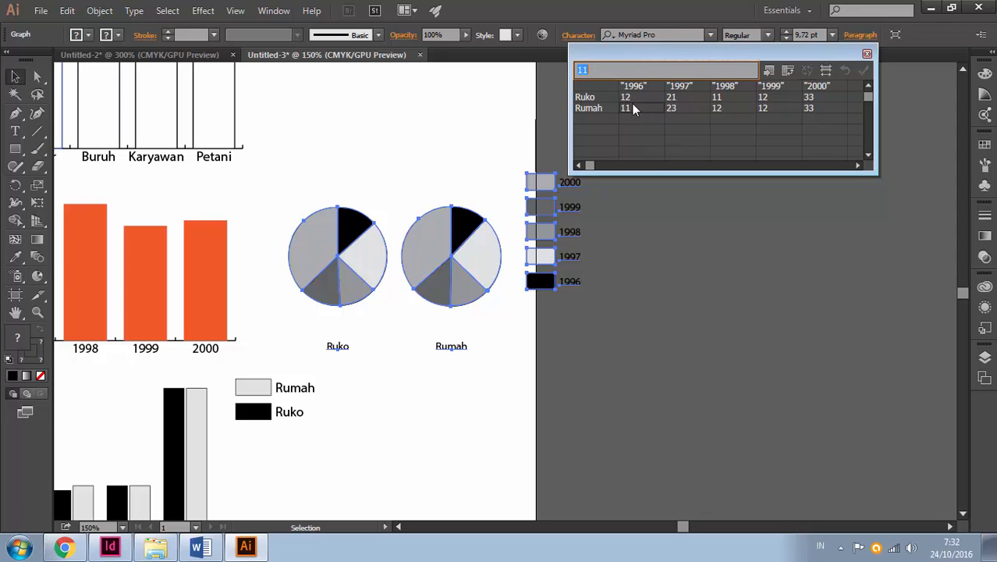
pyautogui.click(602, 85)
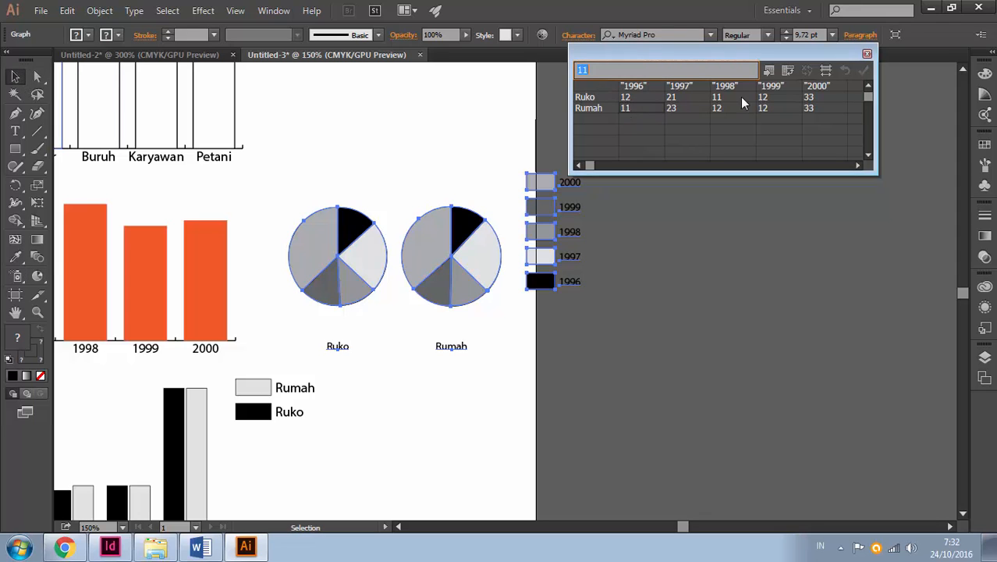
pyautogui.keyDown('shift'); pyautogui.click(823, 110); pyautogui.keyUp('shift')
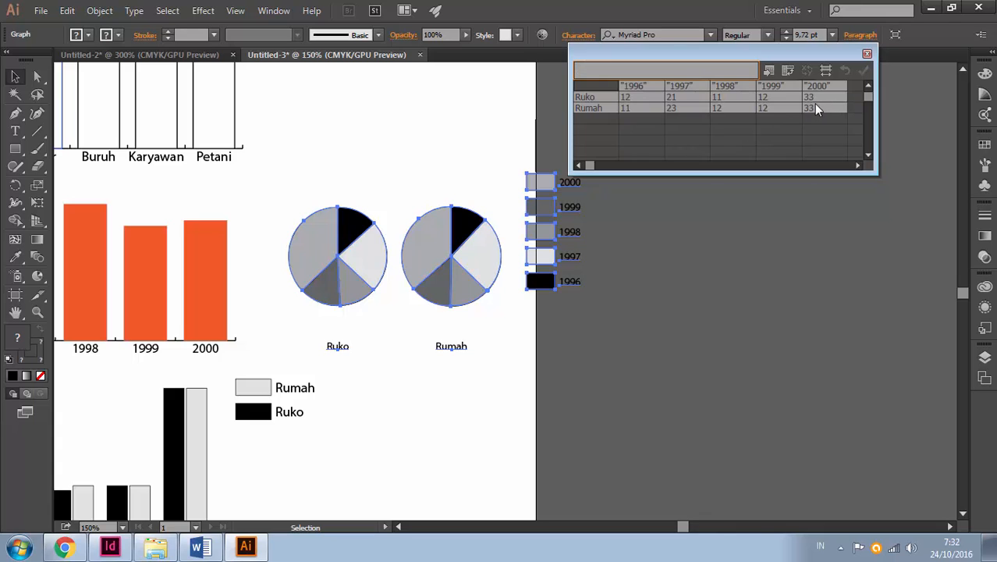
pyautogui.click(614, 86)
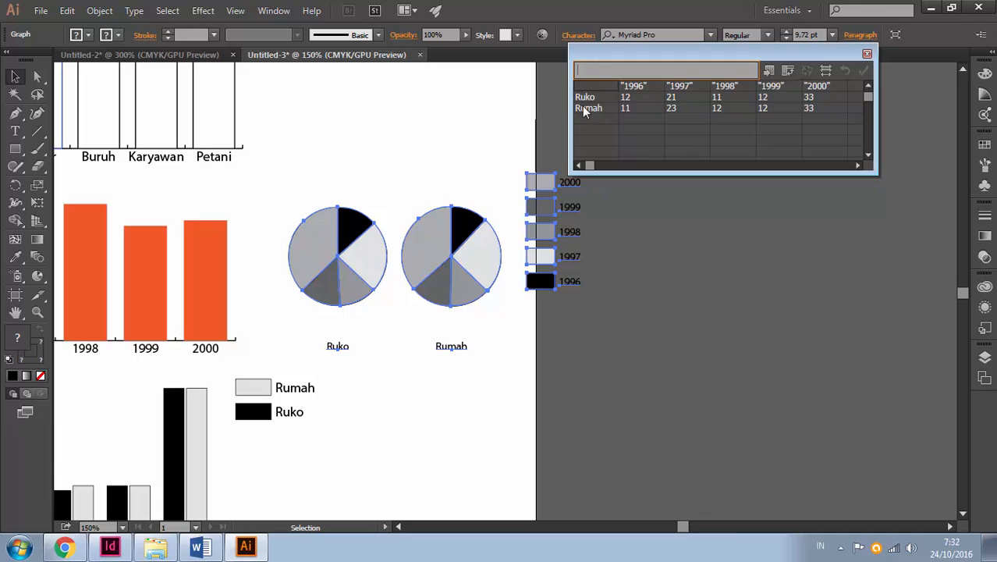
pyautogui.click(583, 108)
pyautogui.keyDown('shift'); pyautogui.click(824, 108); pyautogui.keyUp('shift')
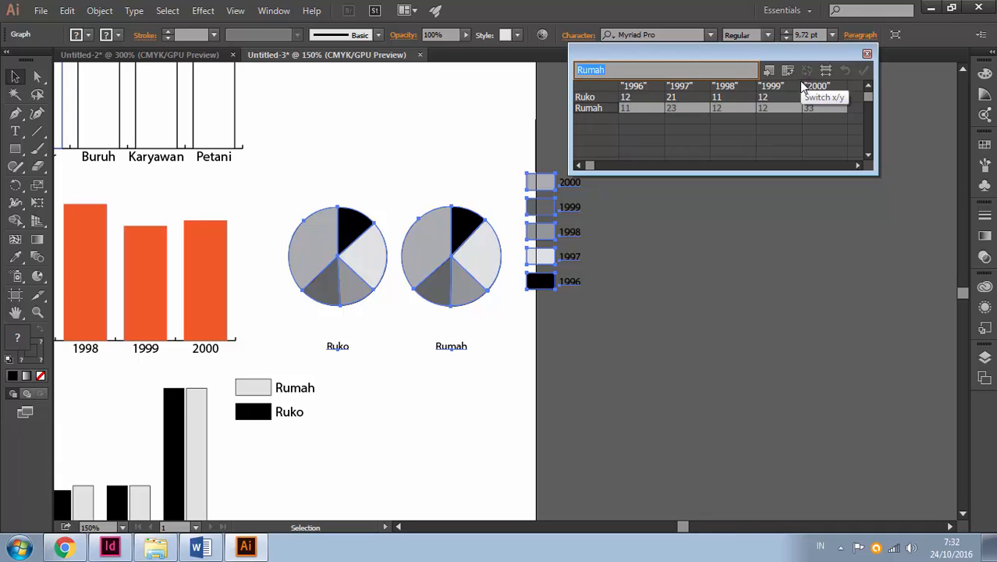
pyautogui.press('Delete')
pyautogui.click(863, 73)
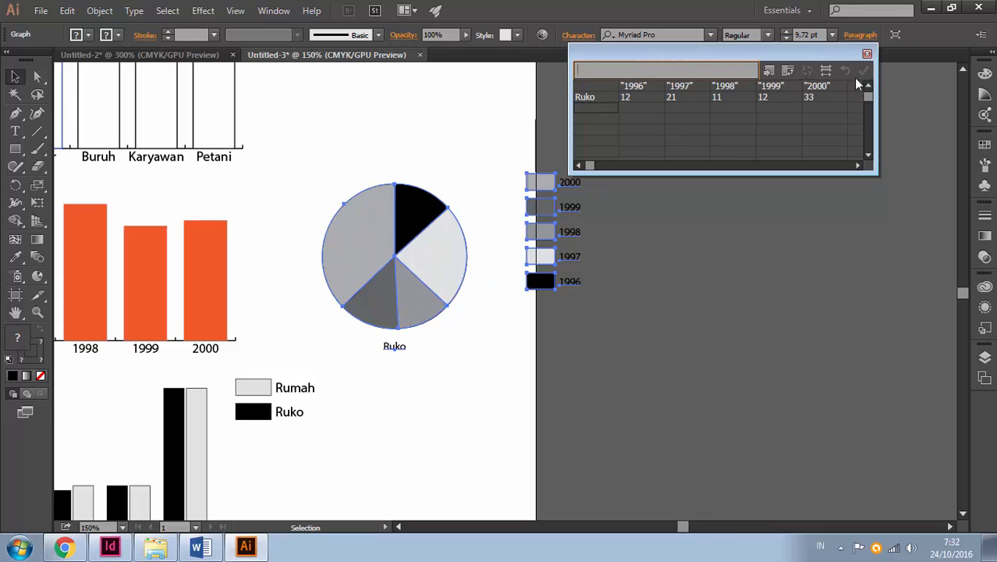
# Clear the Ruko label from the pie graph's data, apply it, and move the graph so its legend lies within the artboard
pyautogui.click(602, 241)
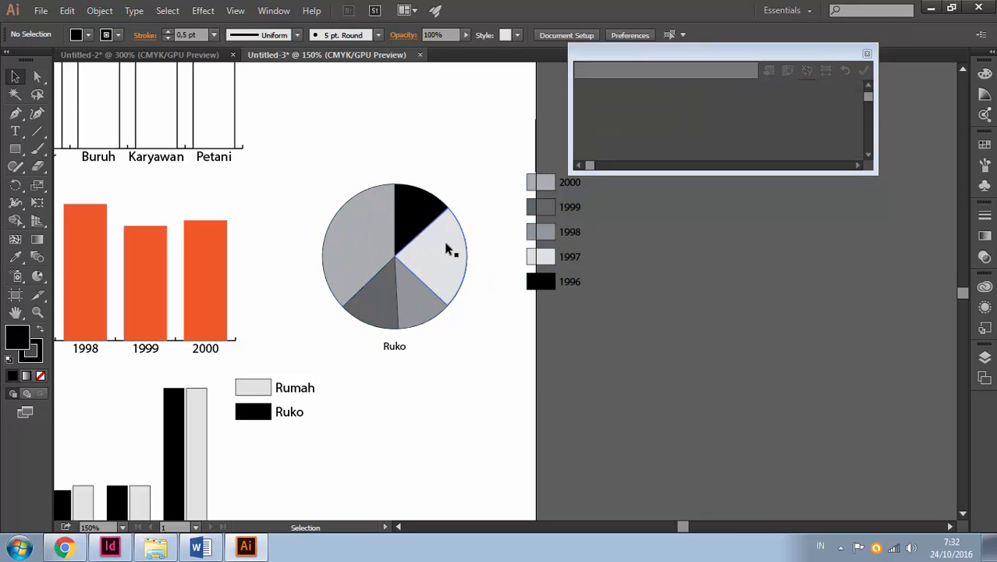
pyautogui.click(439, 296)
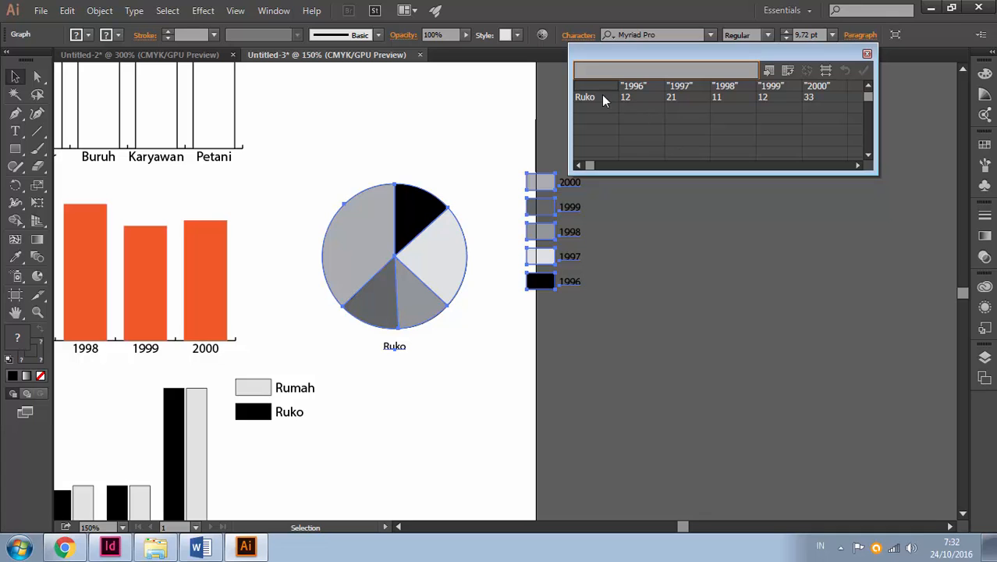
pyautogui.click(417, 355)
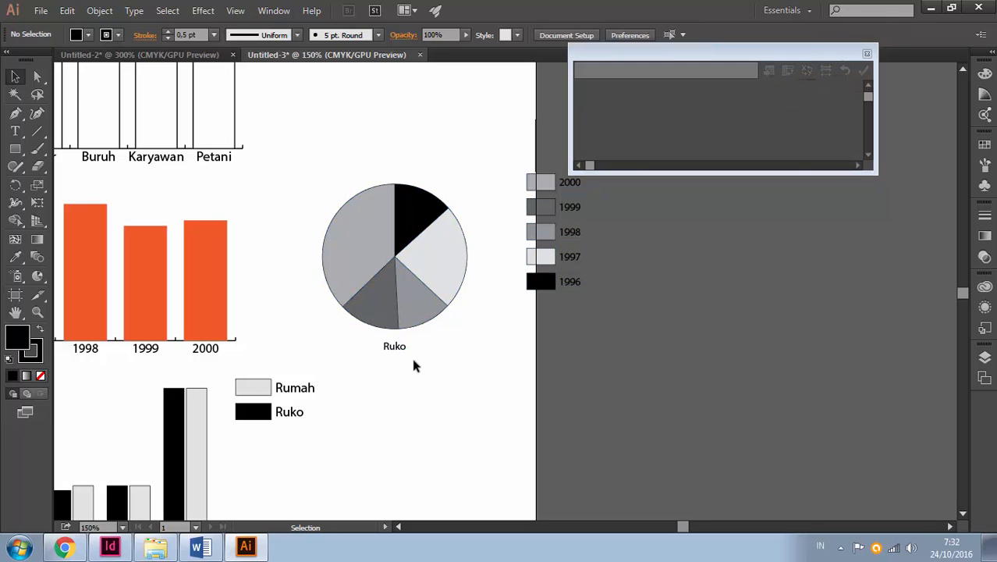
pyautogui.click(398, 351)
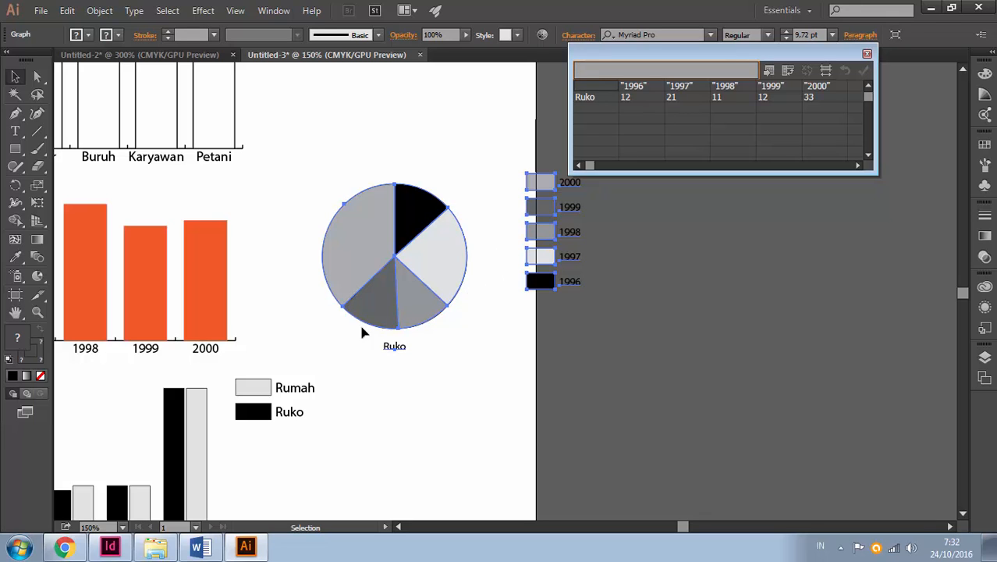
pyautogui.click(411, 351)
pyautogui.click(400, 350)
pyautogui.press('Delete')
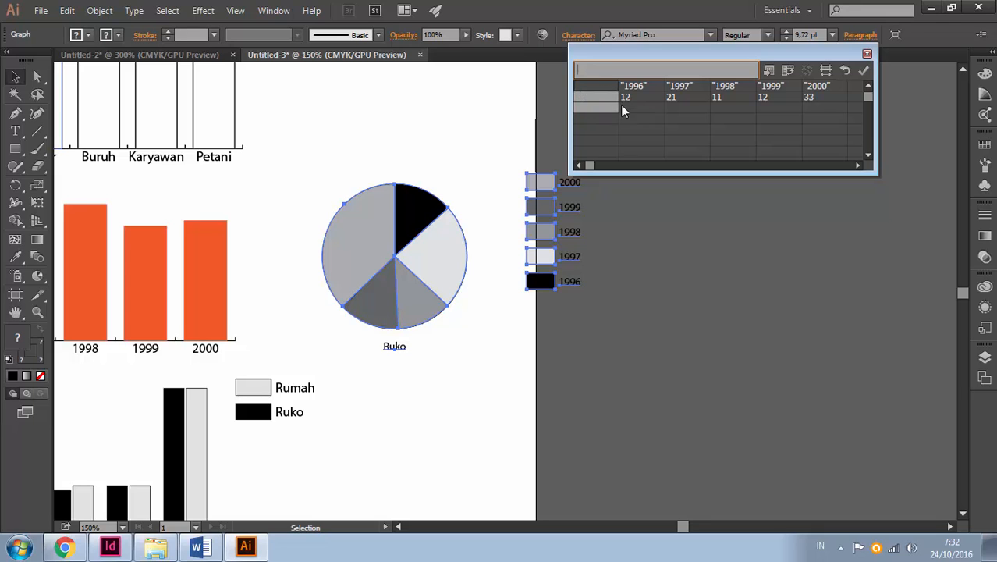
pyautogui.click(636, 128)
pyautogui.click(864, 71)
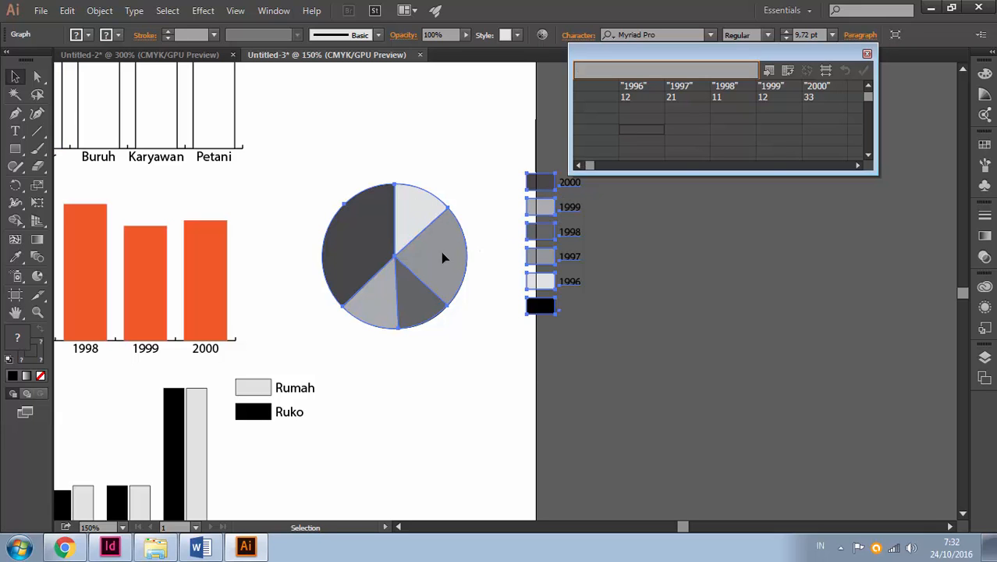
pyautogui.moveTo(445, 258); pyautogui.dragTo(394, 252)
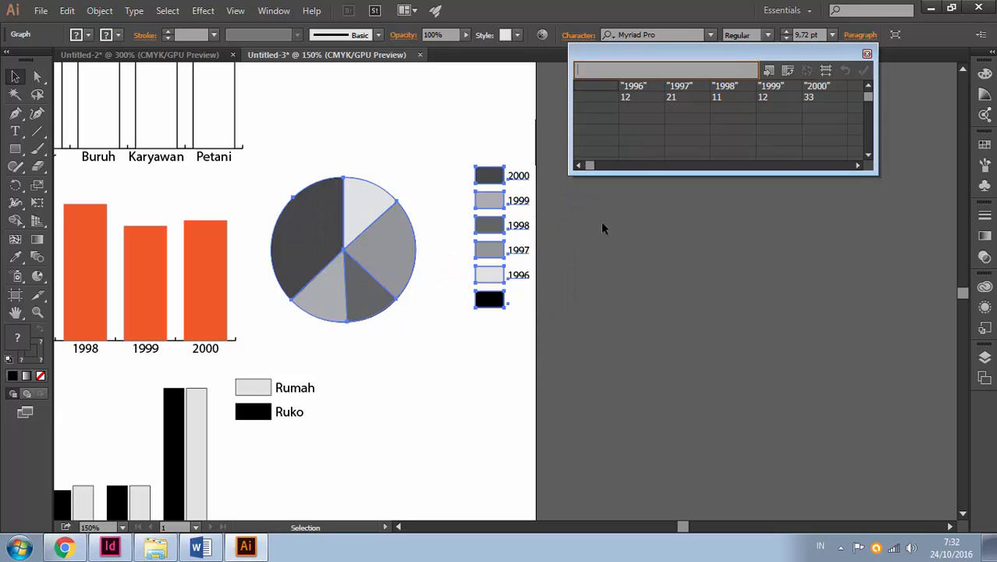
# Shift the year headings and values into the data table's first five columns, clear the duplicate "2000" column, and apply
pyautogui.click(672, 130)
pyautogui.click(592, 96)
pyautogui.moveTo(654, 87); pyautogui.dragTo(812, 97)
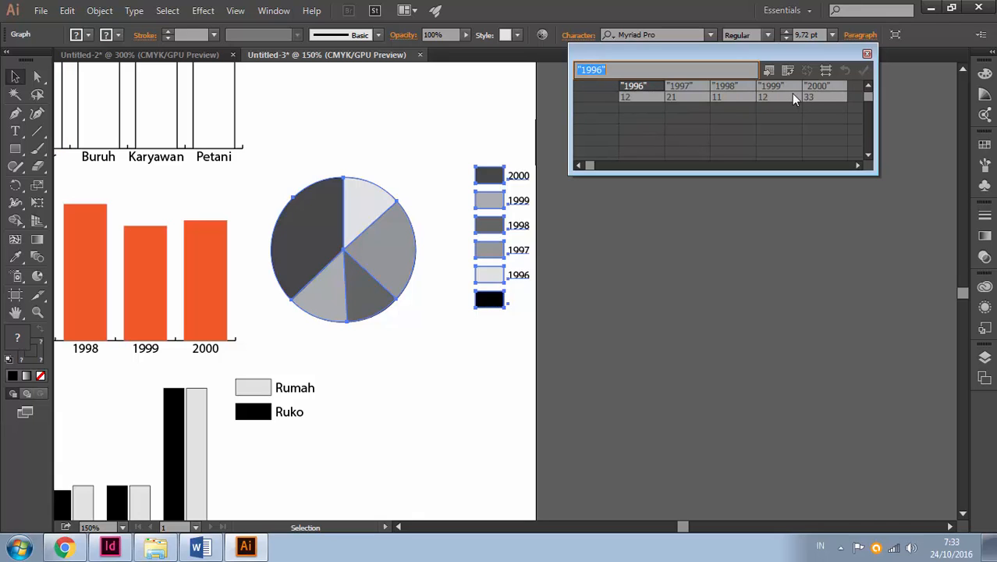
pyautogui.moveTo(600, 92); pyautogui.dragTo(810, 103)
pyautogui.hotkey('ctrl', 'v')
pyautogui.click(817, 84)
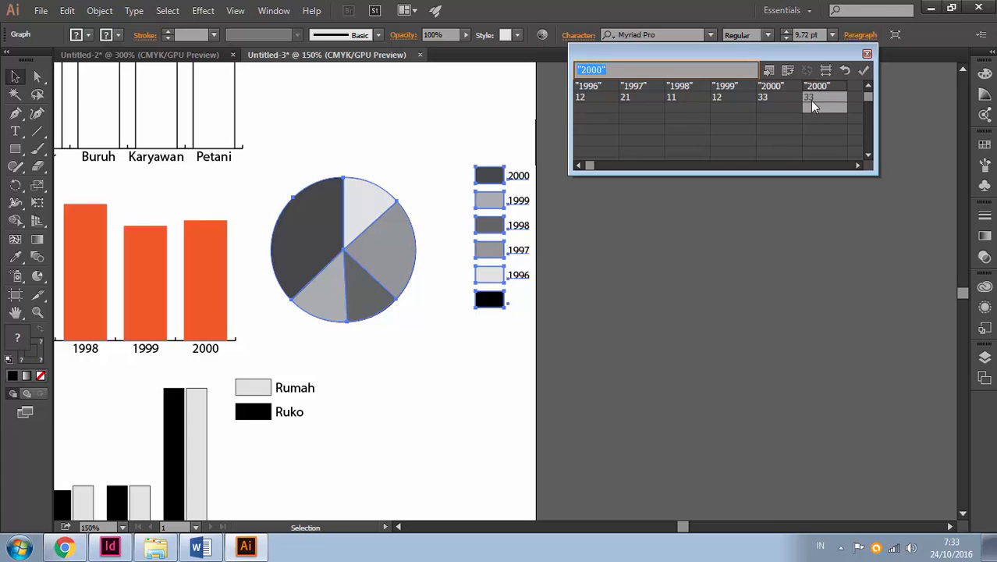
pyautogui.hotkey('ctrl', 'x')
pyautogui.click(804, 118)
pyautogui.click(864, 70)
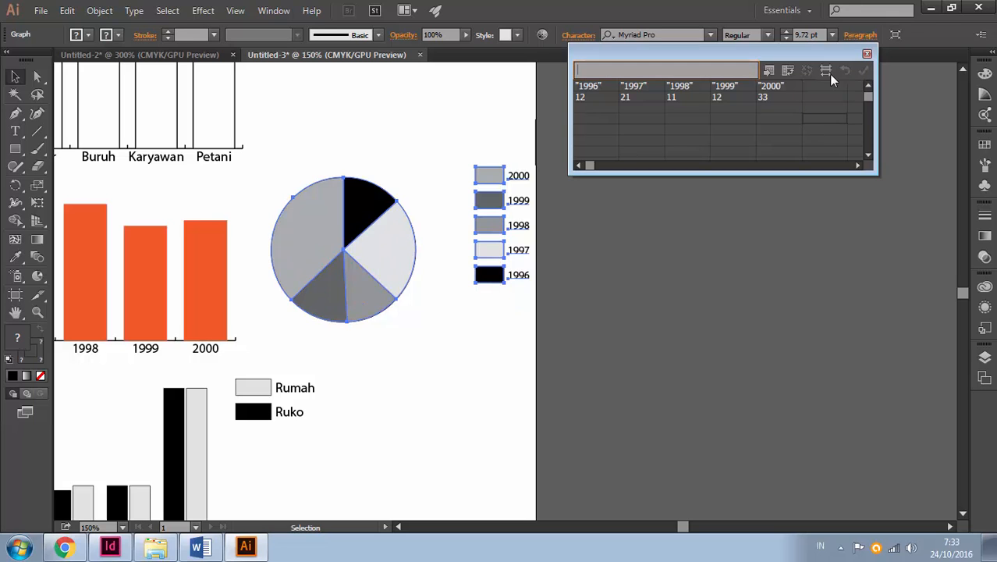
# Rename the first two headings in the pie graph's data to Ruko and Rumah, and set both their values to 22
pyautogui.click(617, 218)
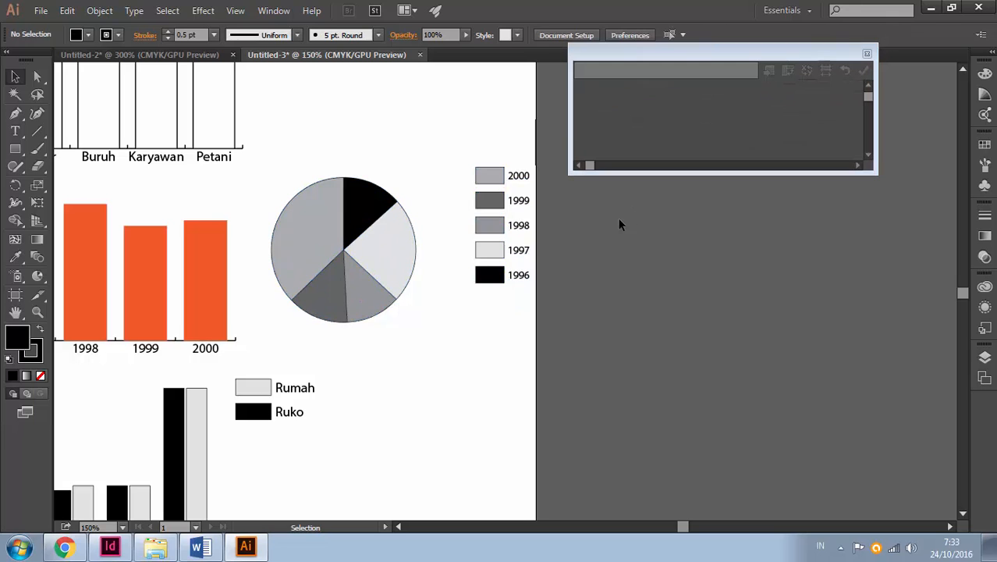
pyautogui.click(492, 186)
pyautogui.write('Ruko')
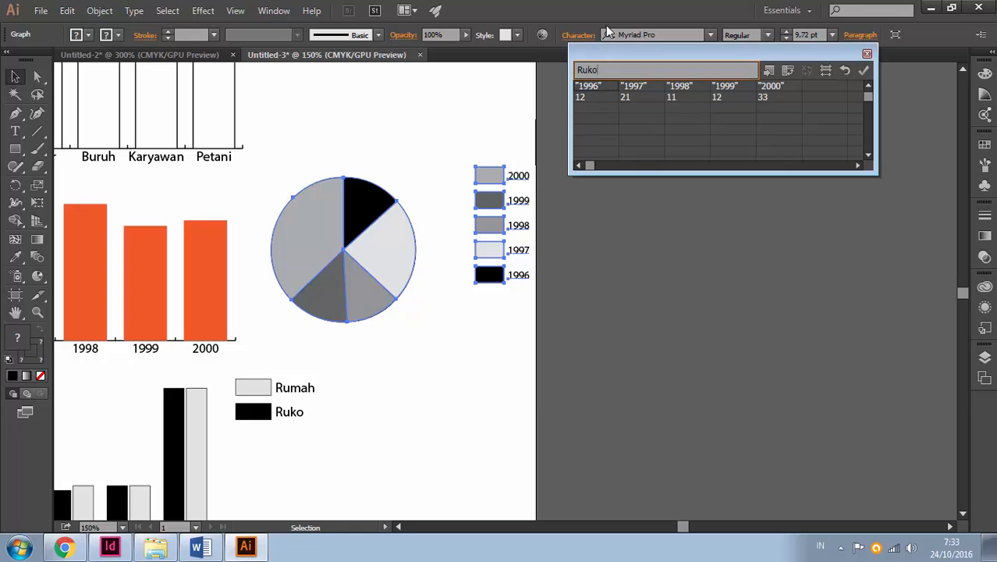
pyautogui.press('Return')
pyautogui.press('Up')
pyautogui.press('Right')
pyautogui.press('Left')
pyautogui.press('Down')
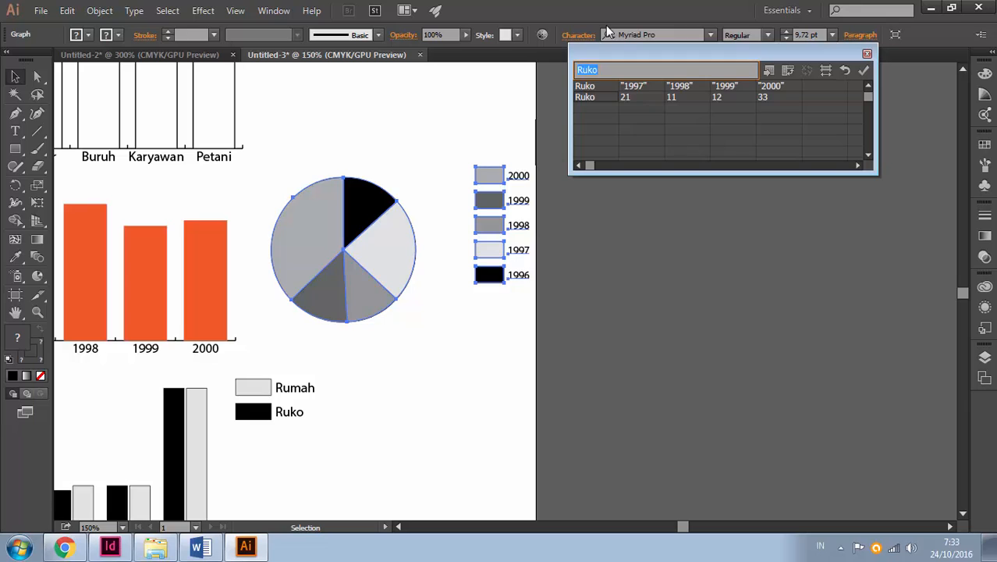
pyautogui.write('22')
pyautogui.press('Right')
pyautogui.press('Up')
pyautogui.press('Tab')
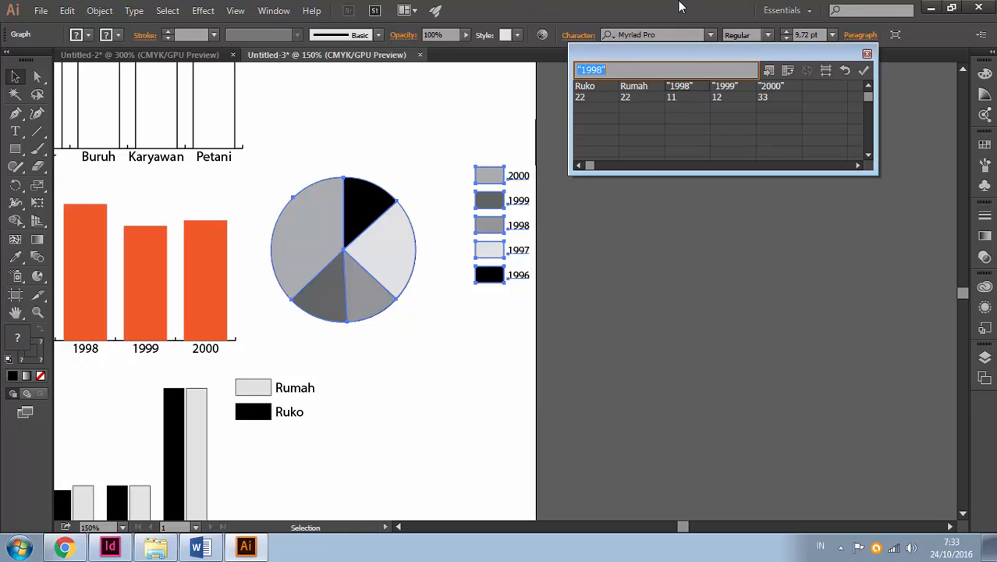
# Rename the pie data's remaining three headings to Hotel, Lapangan and RS, and apply the data to the graph
pyautogui.write('Hotel')
pyautogui.press('Tab')
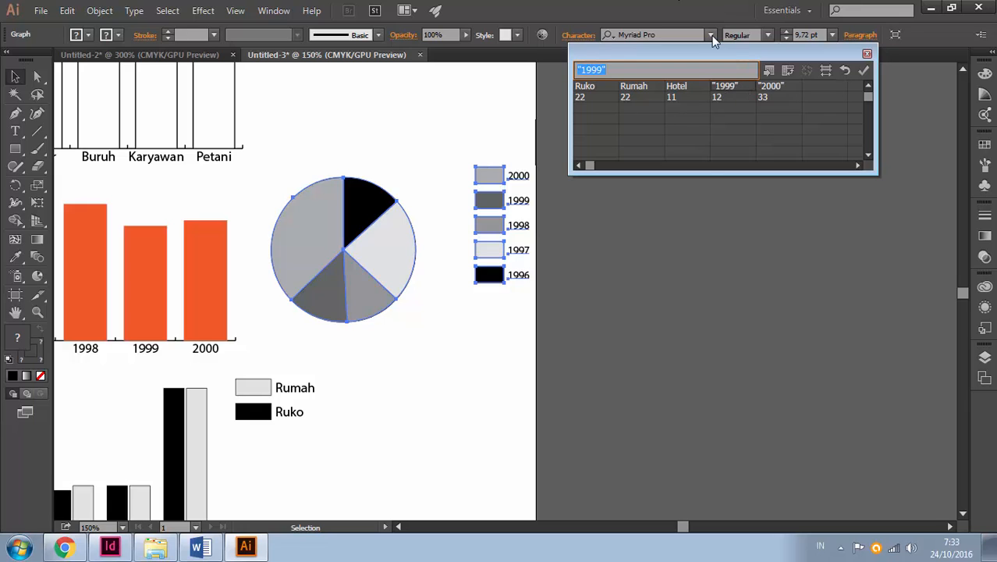
pyautogui.write('Lapangan')
pyautogui.press('Tab')
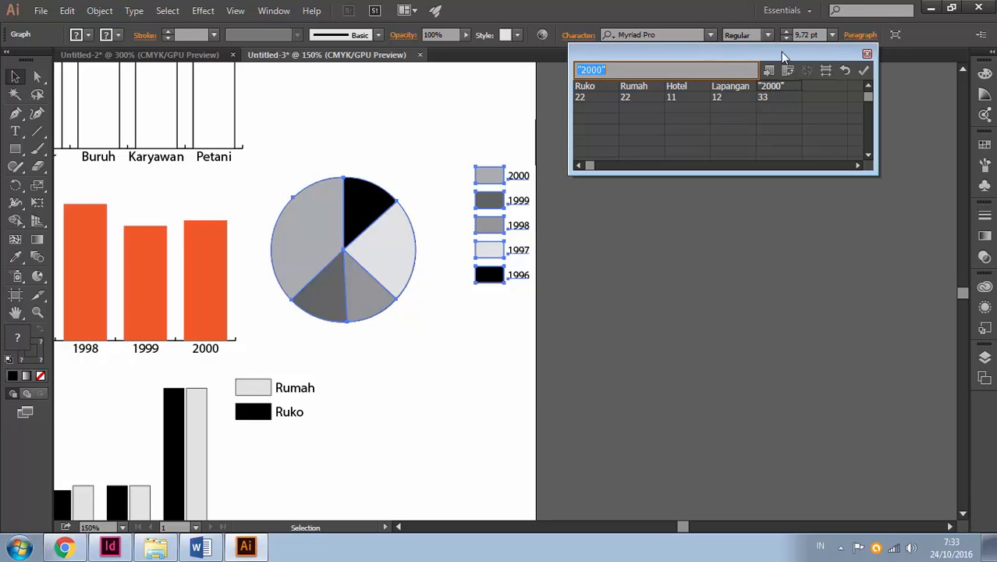
pyautogui.write('RS')
pyautogui.press('Return')
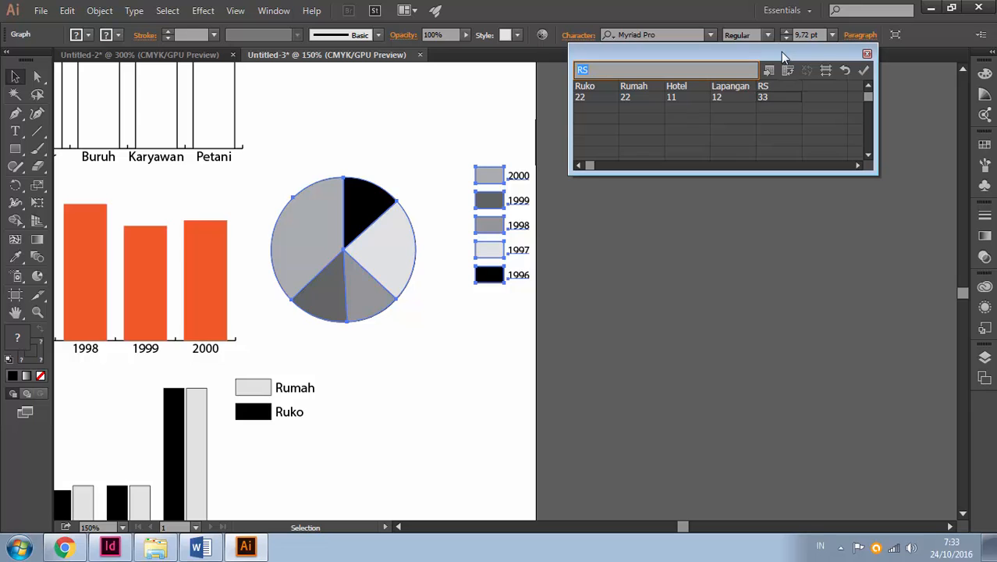
pyautogui.click(864, 71)
pyautogui.click(586, 243)
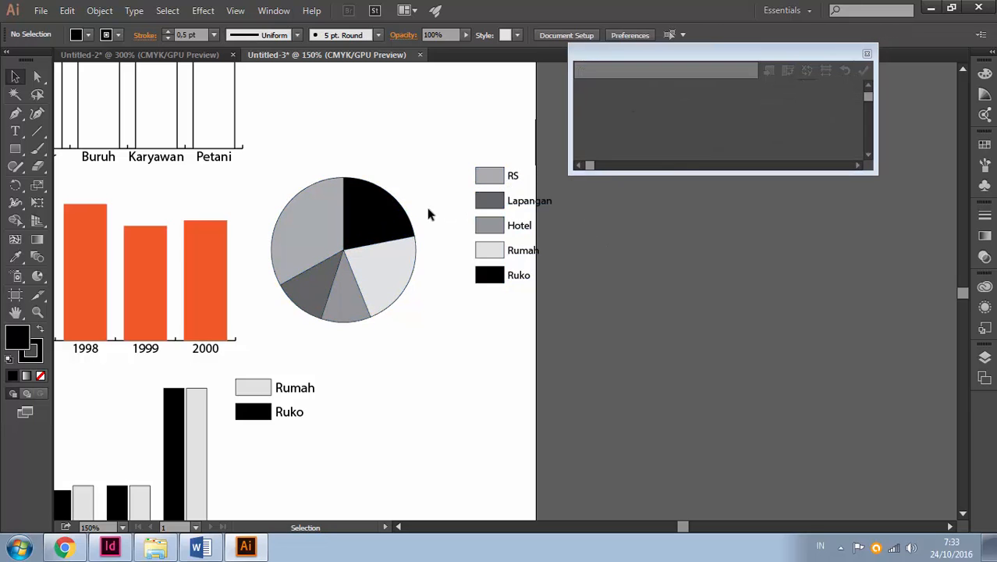
# Shift the pie graph slightly up and to the left, and move its legend swatches and labels closer to the pie, inside the artboard
pyautogui.moveTo(405, 230); pyautogui.dragTo(394, 222)
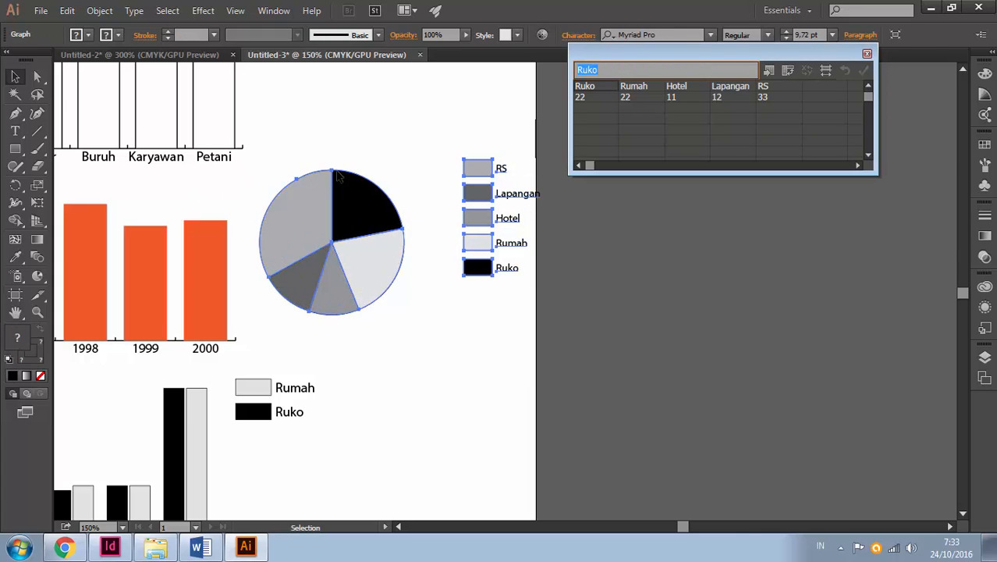
pyautogui.click(38, 77)
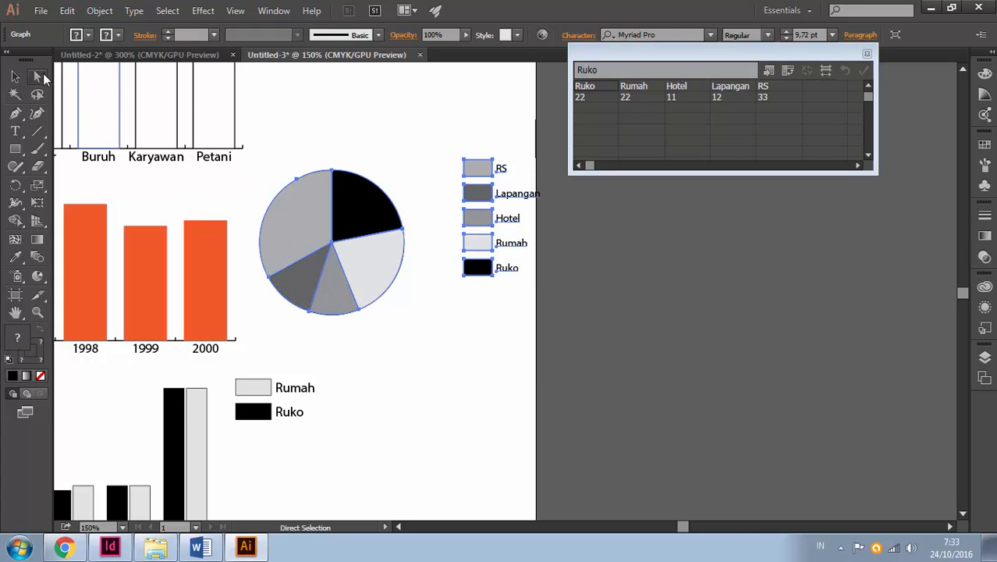
pyautogui.moveTo(40, 75); pyautogui.dragTo(104, 81)
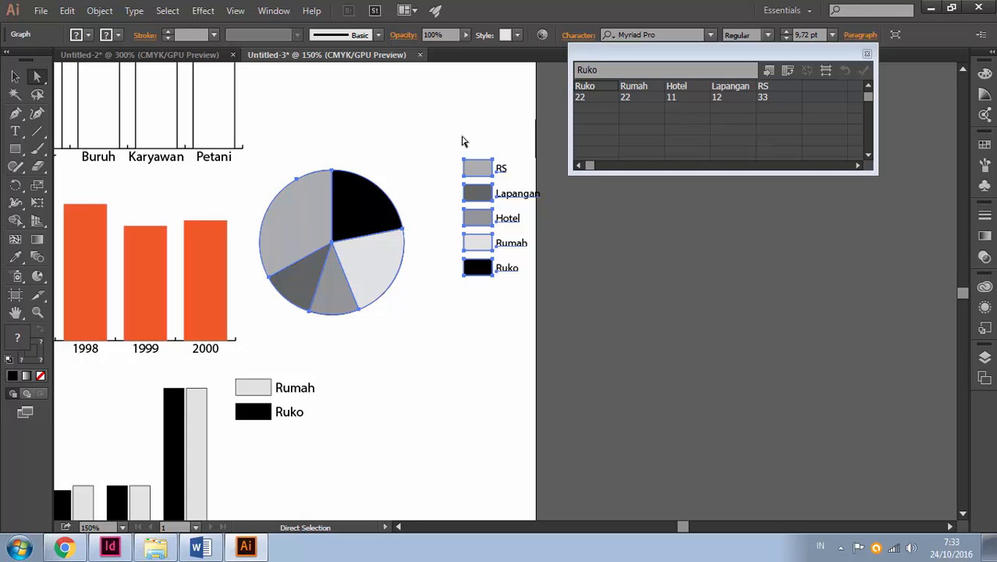
pyautogui.moveTo(458, 135); pyautogui.dragTo(566, 345)
pyautogui.moveTo(501, 192)
pyautogui.mouseDown()
pyautogui.moveTo(467, 216)
pyautogui.moveTo(465, 207)
pyautogui.mouseUp()
pyautogui.click(478, 325)
# Set the pie graph's five legend labels to Times New Roman at 9 pt, moving the data window out of the way
pyautogui.moveTo(507, 146); pyautogui.dragTo(467, 327)
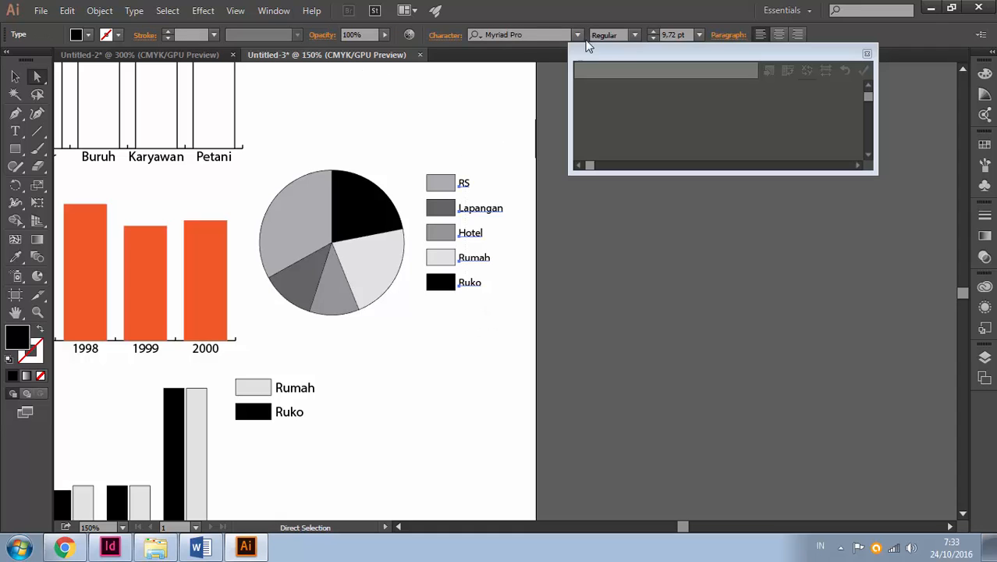
pyautogui.moveTo(592, 53); pyautogui.dragTo(619, 262)
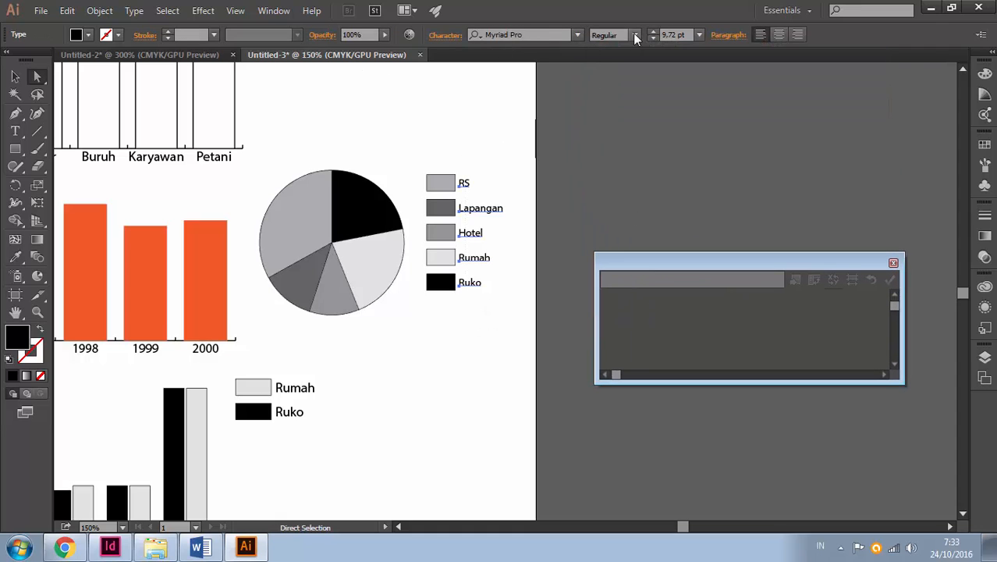
pyautogui.click(531, 35)
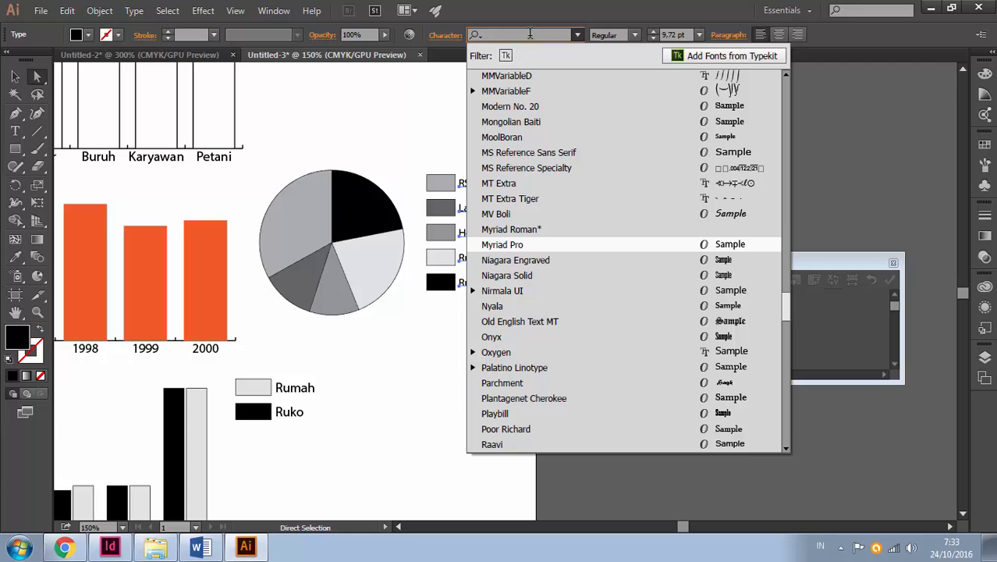
pyautogui.write('times')
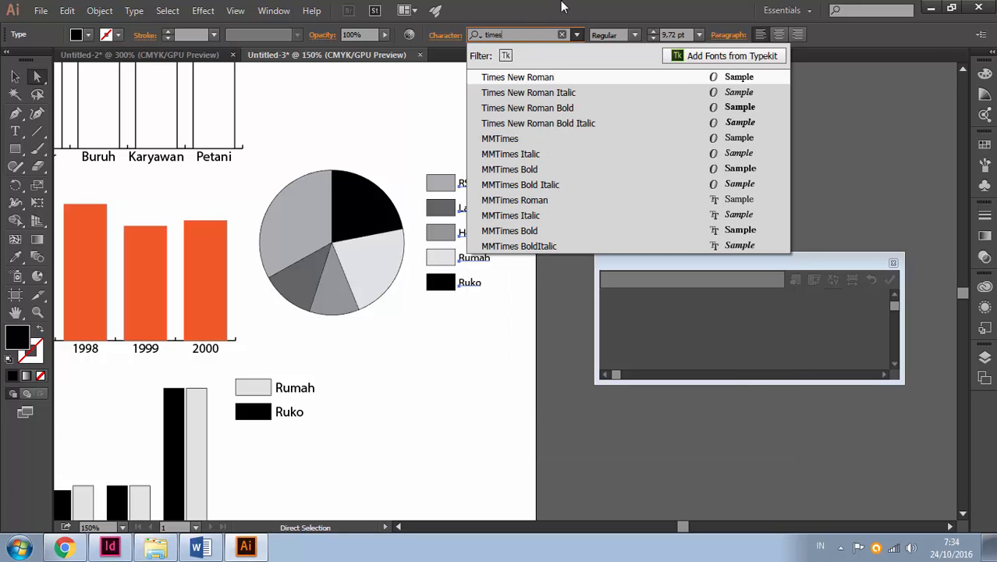
pyautogui.press('Return')
pyautogui.click(699, 35)
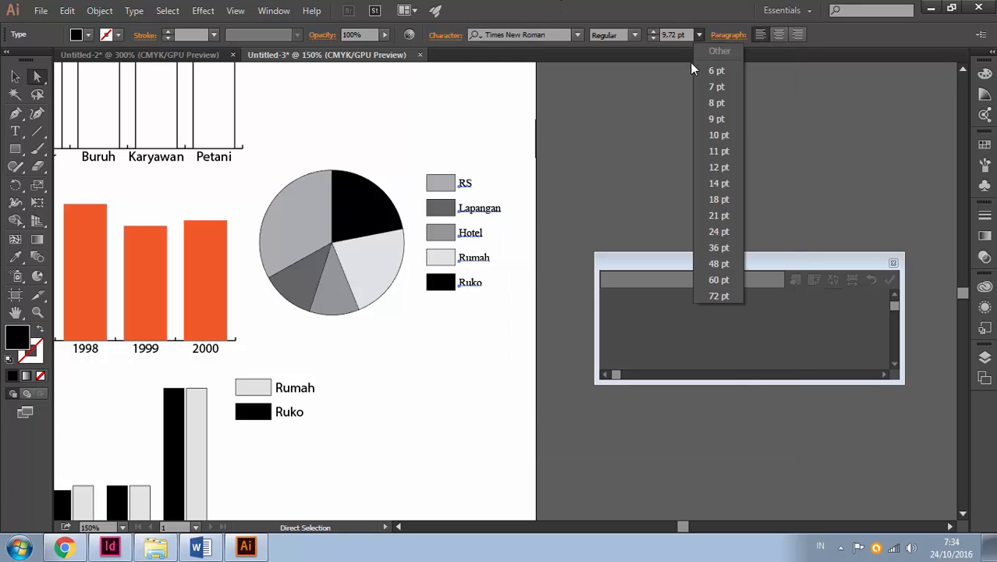
pyautogui.click(717, 103)
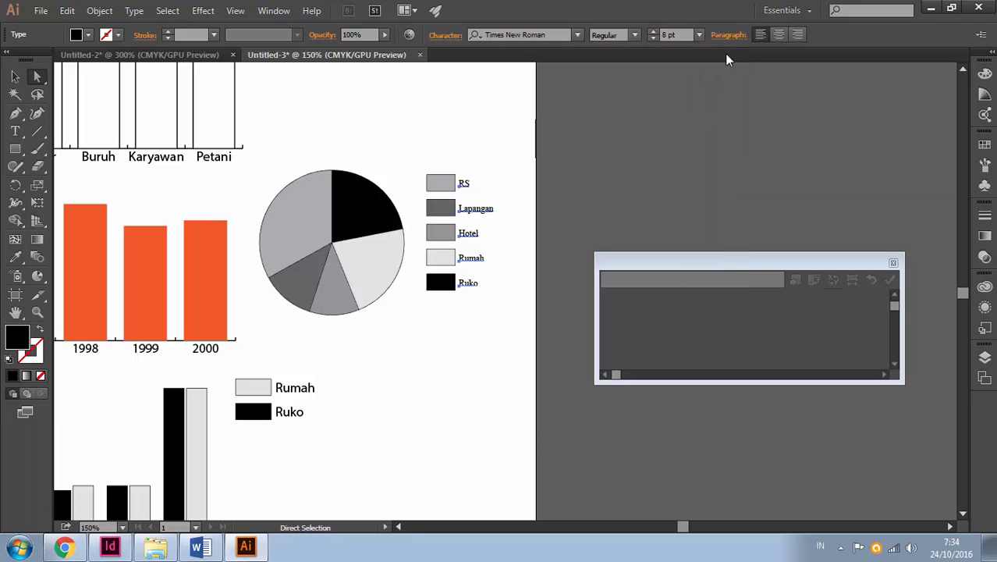
pyautogui.click(699, 35)
pyautogui.click(714, 119)
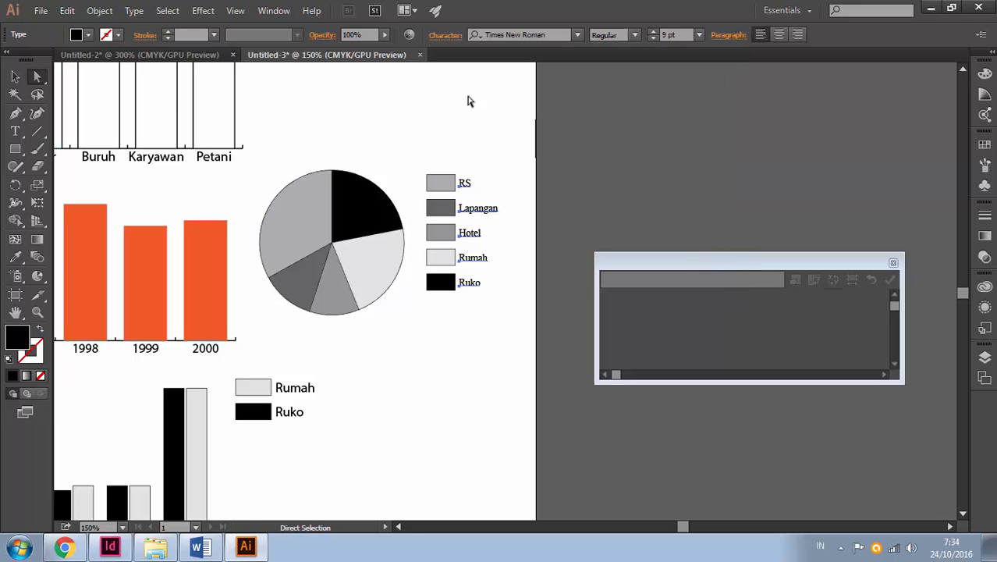
pyautogui.click(15, 76)
pyautogui.click(597, 150)
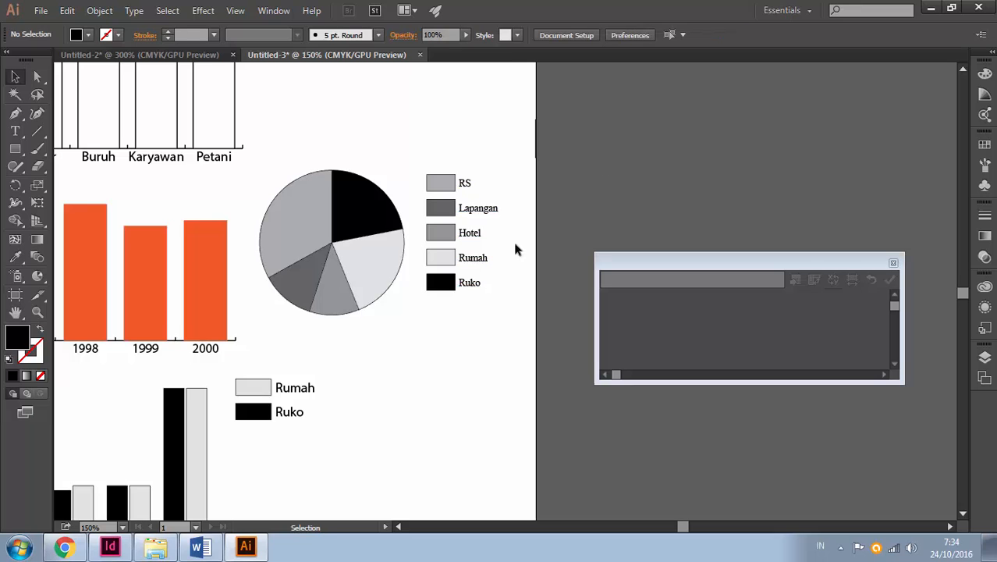
pyautogui.moveTo(422, 294); pyautogui.dragTo(560, 171)
pyautogui.keyDown('ctrl'); pyautogui.keyDown('alt'); pyautogui.click(514, 232); pyautogui.keyUp('alt'); pyautogui.keyUp('ctrl')
pyautogui.moveTo(502, 257); pyautogui.dragTo(439, 339)
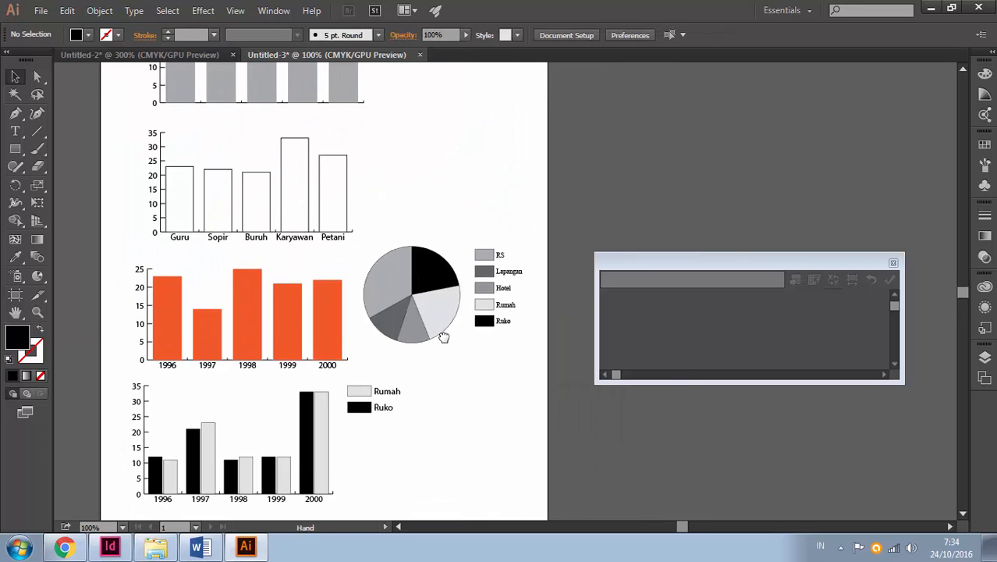